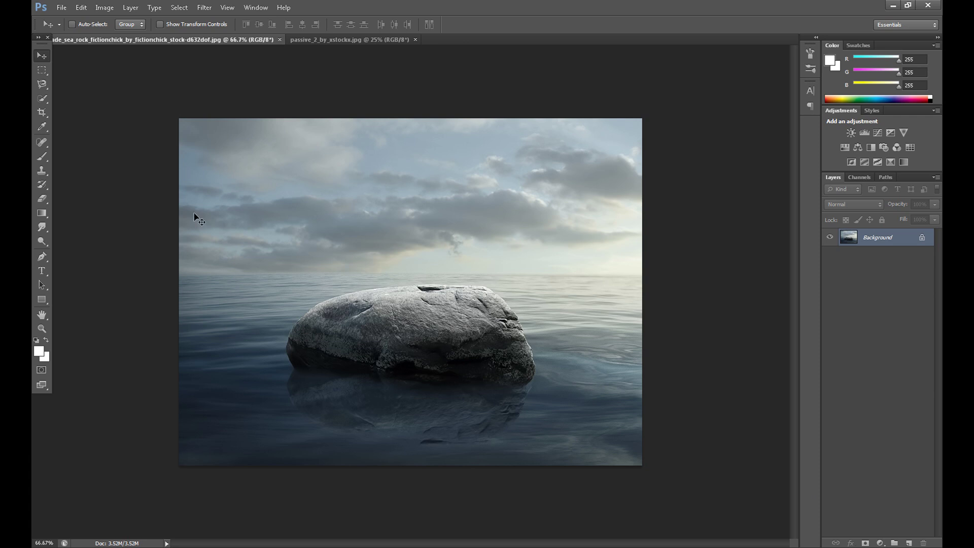
With the Move tool active, bring the passive_2_by_xstockx.jpg crouching-woman photo to the front.
{"action": "left_click", "coordinate": [41, 56]}
{"action": "left_click", "coordinate": [325, 40]}
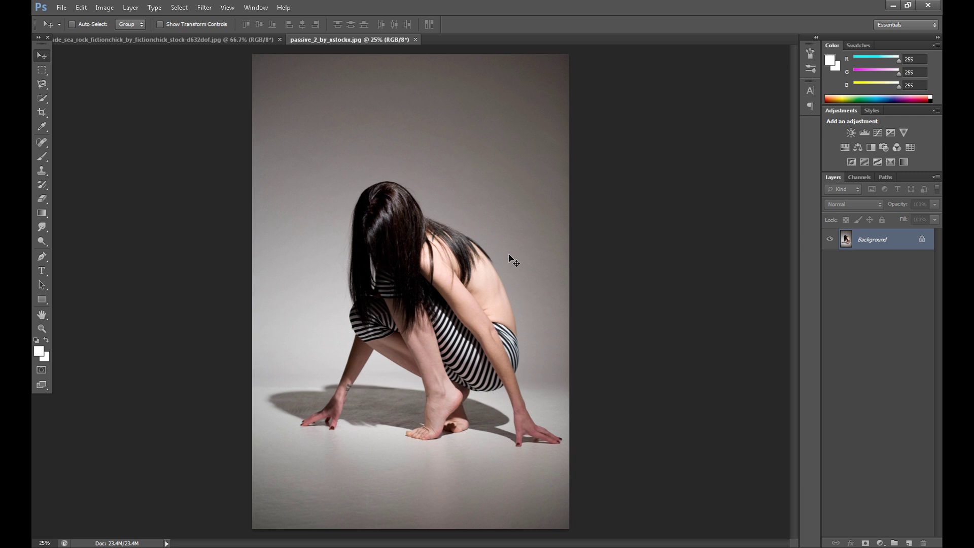
{"action": "left_click", "coordinate": [202, 41]}
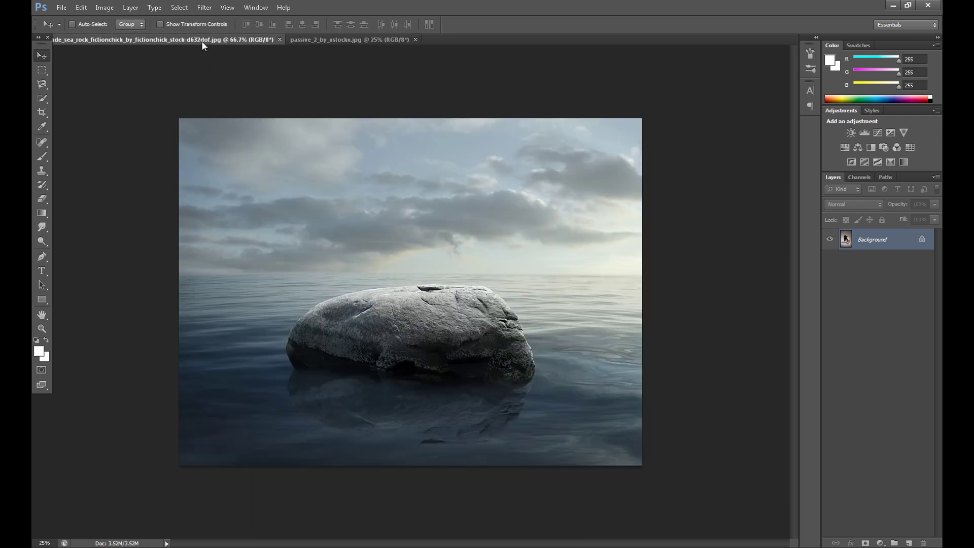
{"action": "left_click", "coordinate": [333, 40]}
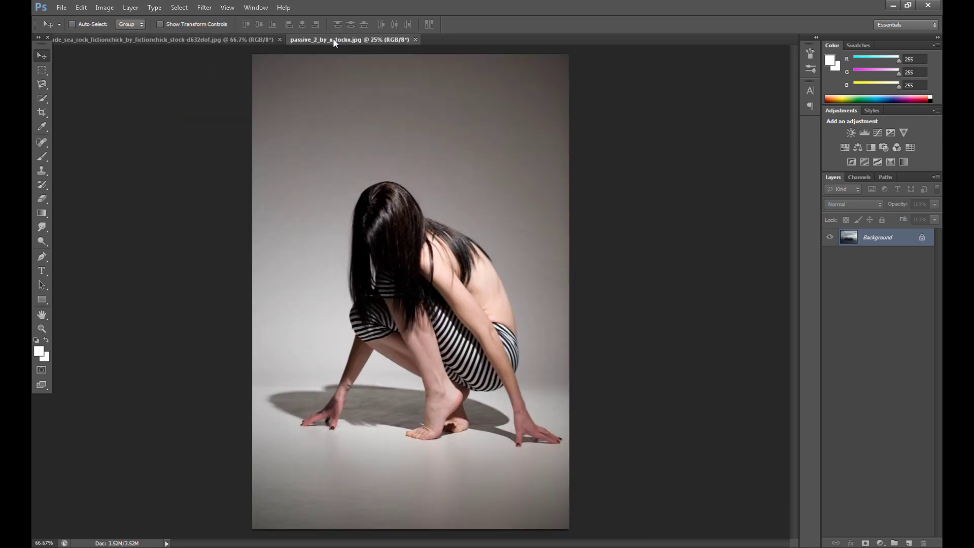
Trace the woman with a Pen path at 50% zoom and turn the path into a selection.
{"action": "left_click", "coordinate": [44, 254]}
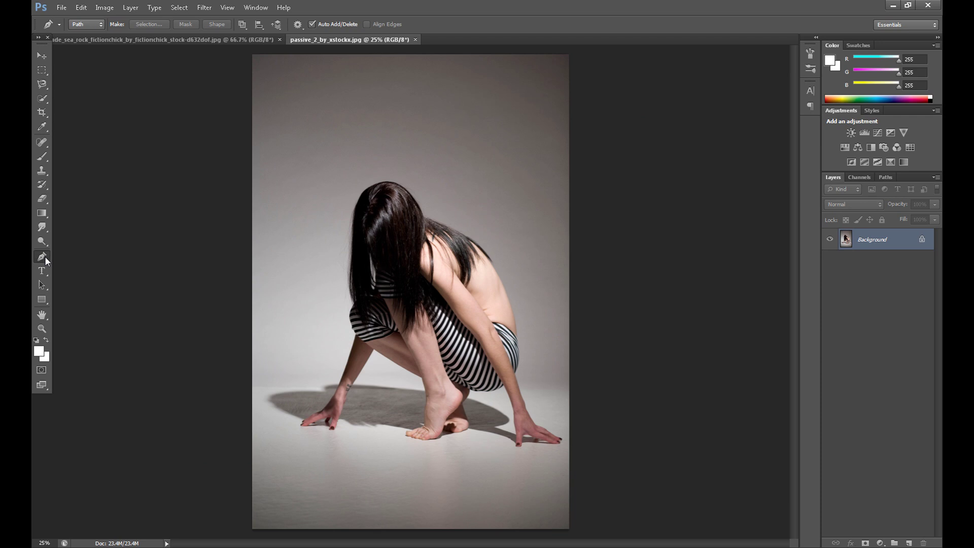
{"action": "key", "text": "ctrl+plus"}
{"action": "key", "text": "ctrl+plus"}
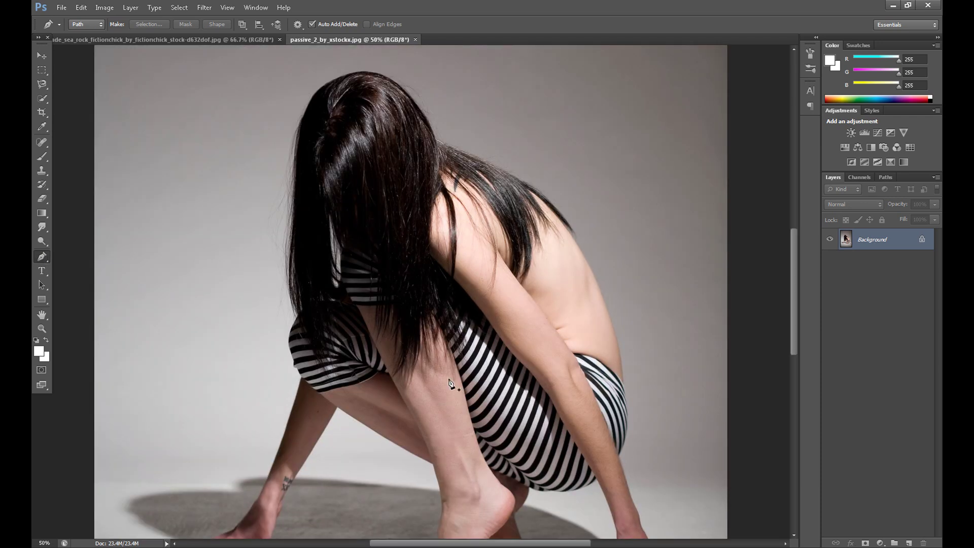
{"action": "left_click_drag", "start_coordinate": [796, 303], "coordinate": [796, 345]}
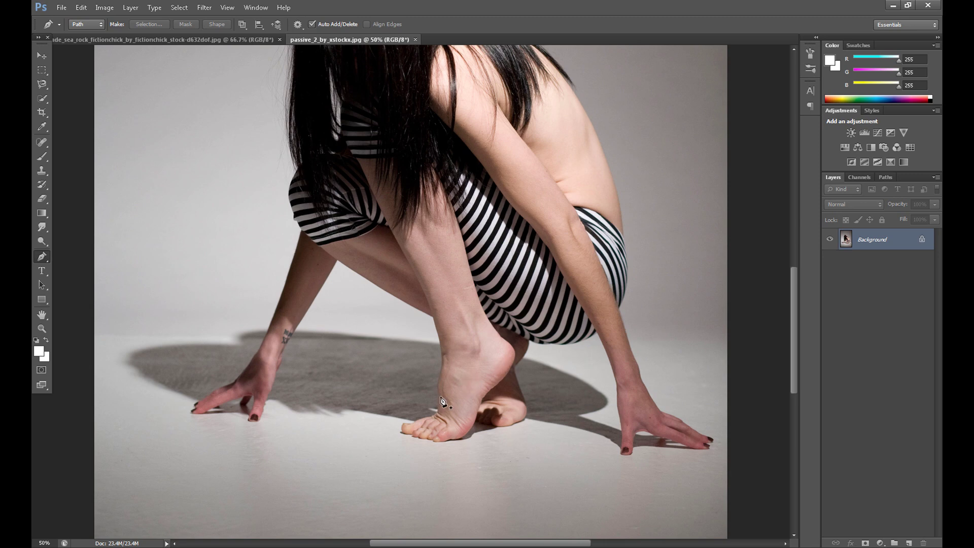
{"action": "scroll", "coordinate": [440, 390], "scroll_direction": "up", "scroll_amount": 3}
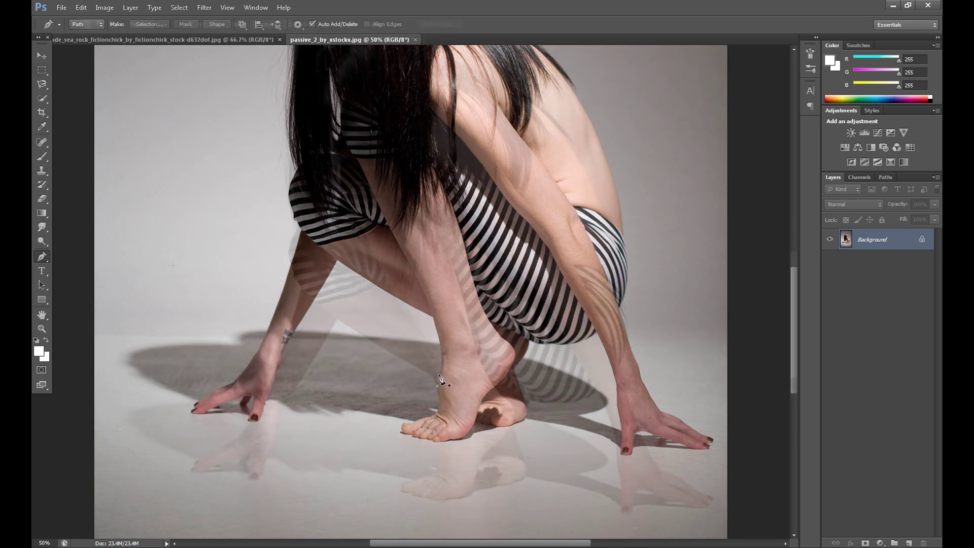
{"action": "right_click", "coordinate": [369, 290]}
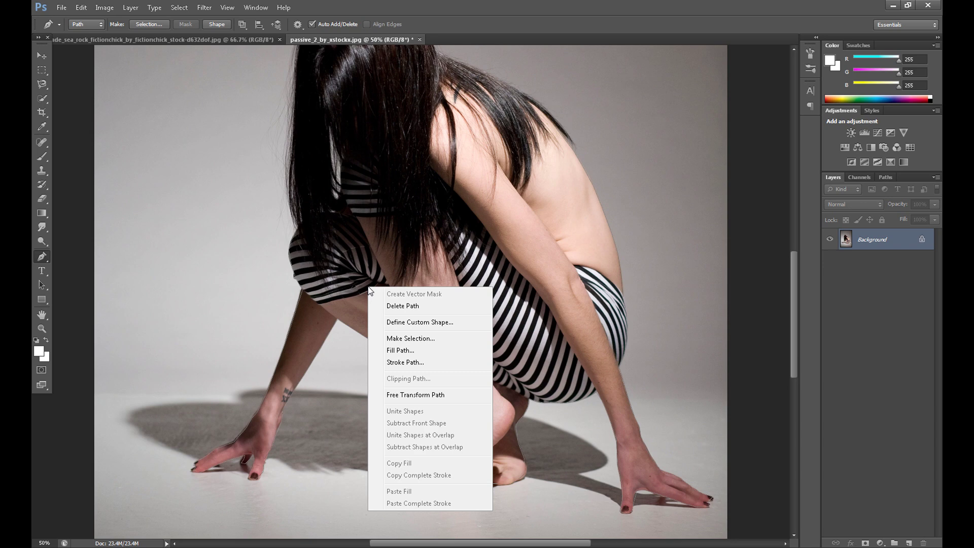
{"action": "left_click", "coordinate": [432, 338]}
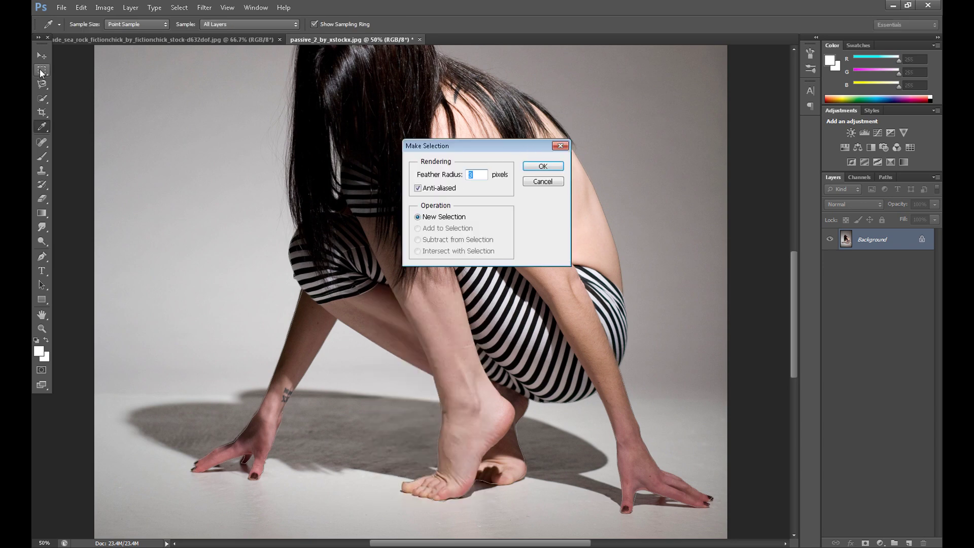
{"action": "key", "text": "Return"}
{"action": "left_click", "coordinate": [42, 70]}
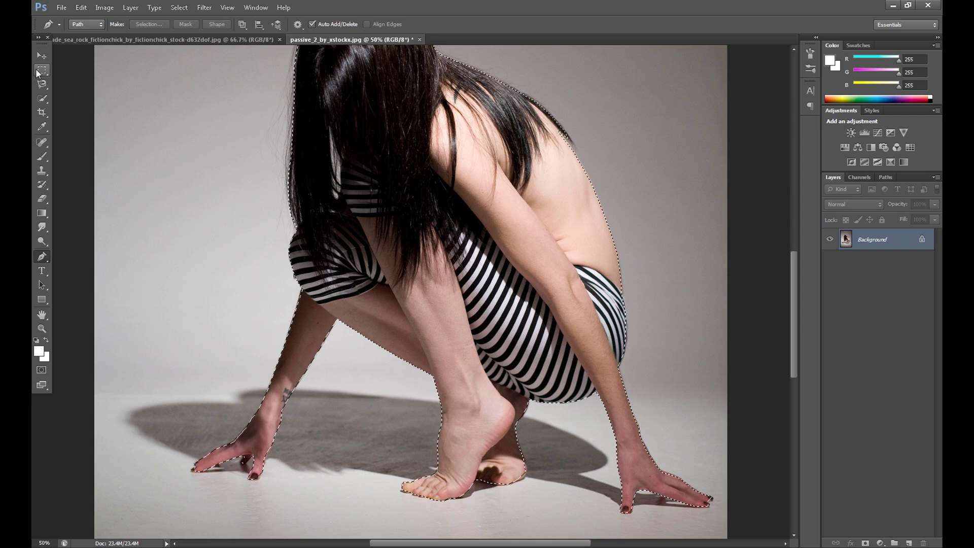
Copy the selected woman to Layer 1 via Layer Via Copy and hide the Background layer.
{"action": "right_click", "coordinate": [364, 316]}
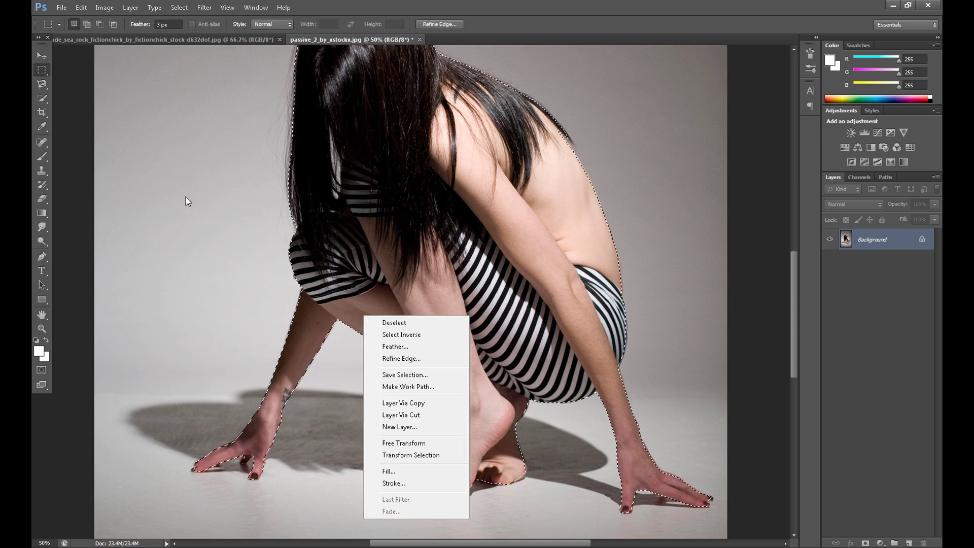
{"action": "left_click", "coordinate": [406, 403]}
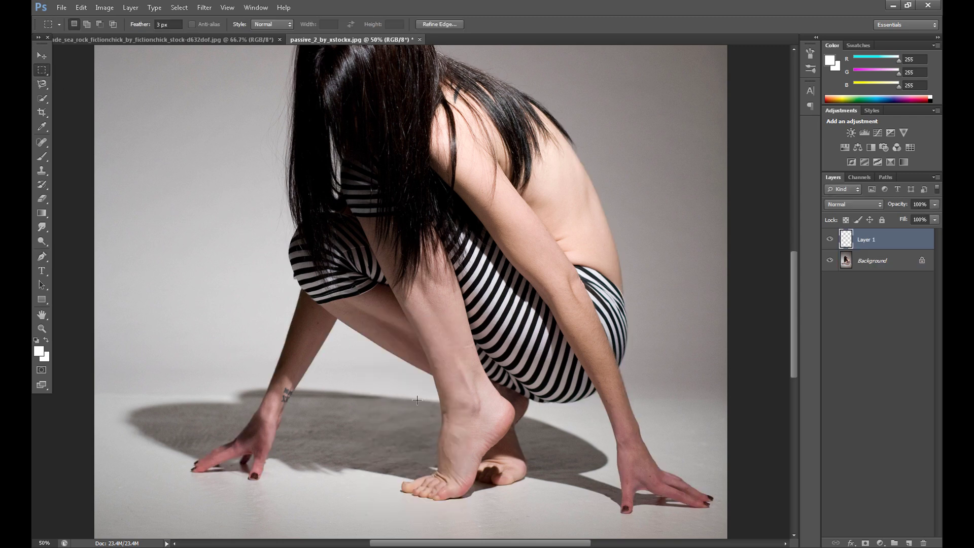
{"action": "left_click", "coordinate": [830, 260]}
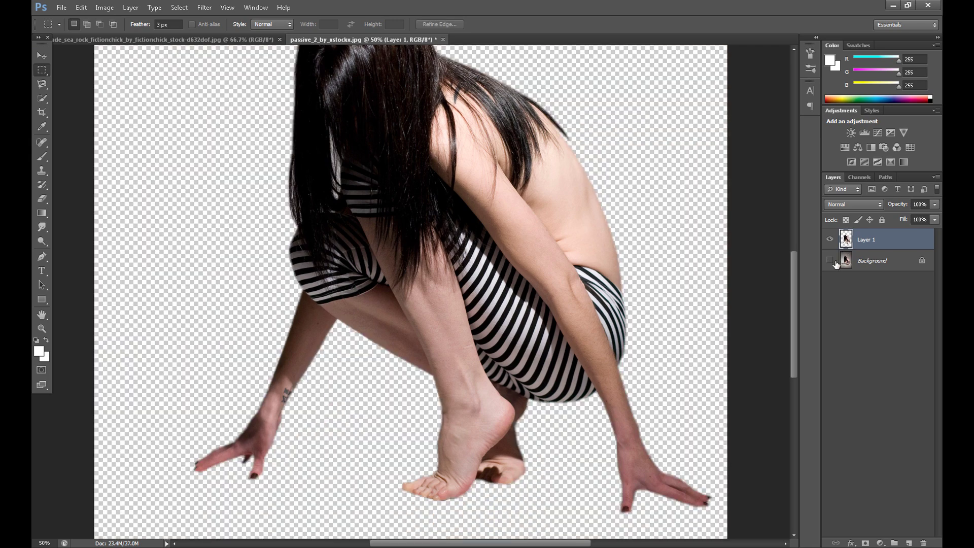
{"action": "key", "text": "ctrl+minus"}
{"action": "left_click", "coordinate": [831, 261]}
{"action": "left_click", "coordinate": [830, 261]}
{"action": "key", "text": "ctrl+minus"}
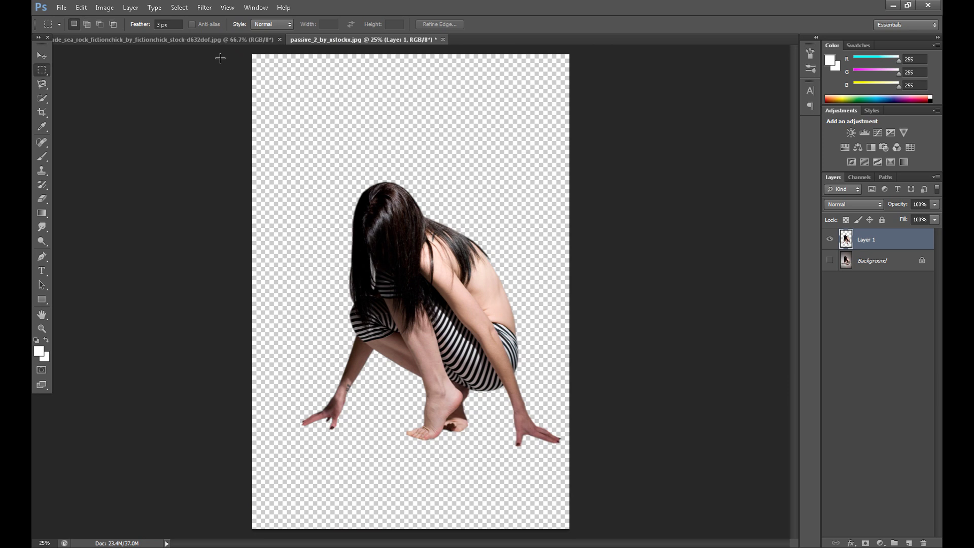
Resize the woman image to 800 px tall in Image Size.
{"action": "left_click", "coordinate": [105, 7]}
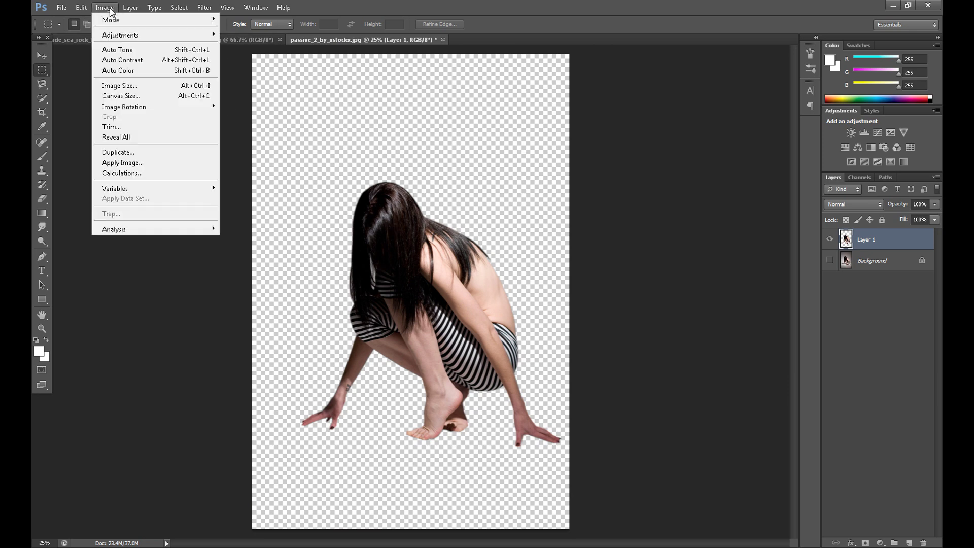
{"action": "left_click", "coordinate": [117, 85]}
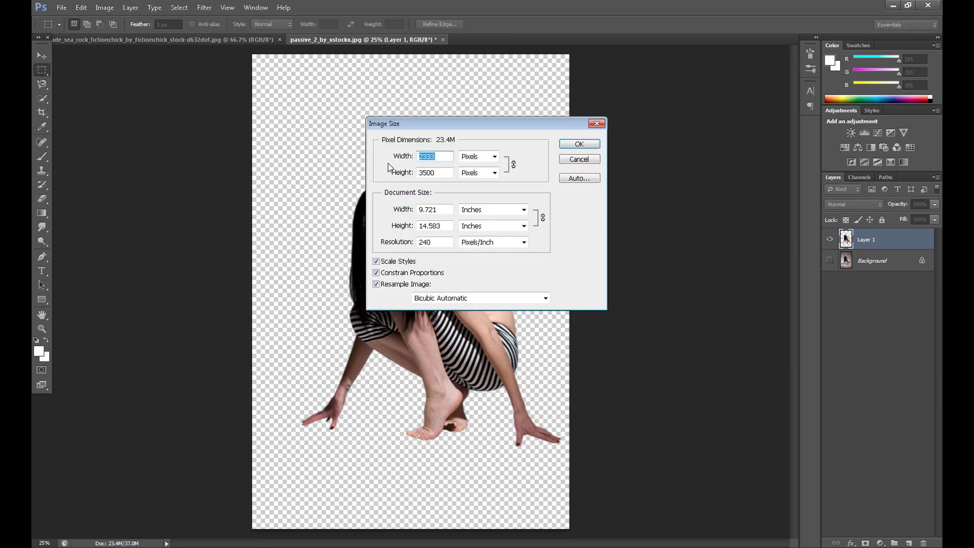
{"action": "key", "text": "Tab"}
{"action": "type", "text": "800"}
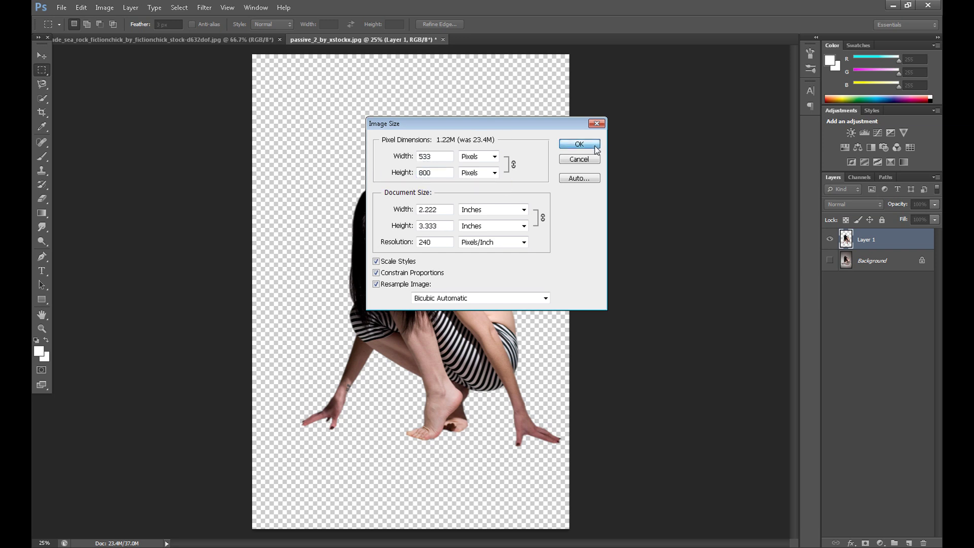
{"action": "left_click", "coordinate": [591, 145]}
Drag the woman into the sea-rock document and position her crouching on the rock.
{"action": "left_click", "coordinate": [42, 56]}
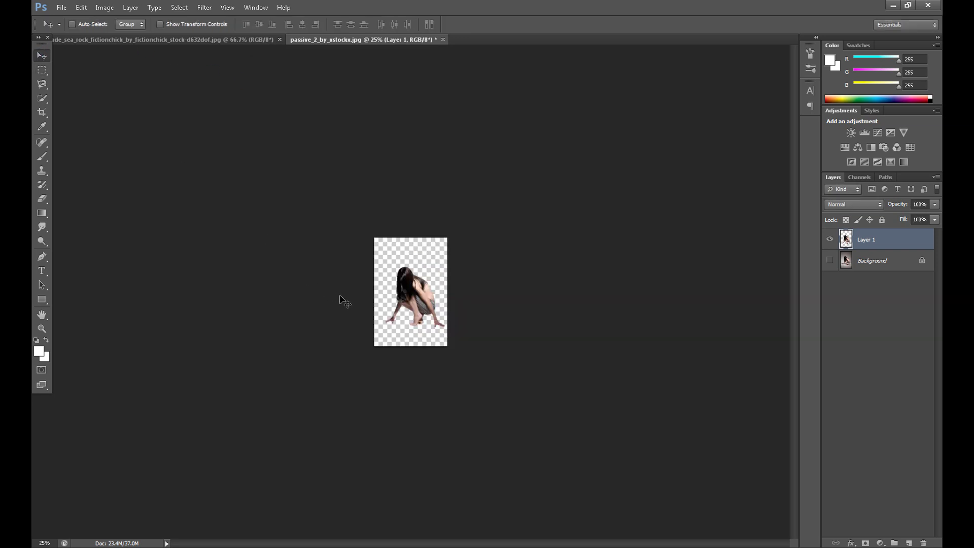
{"action": "left_click_drag", "start_coordinate": [414, 302], "coordinate": [436, 248]}
{"action": "left_click", "coordinate": [545, 244]}
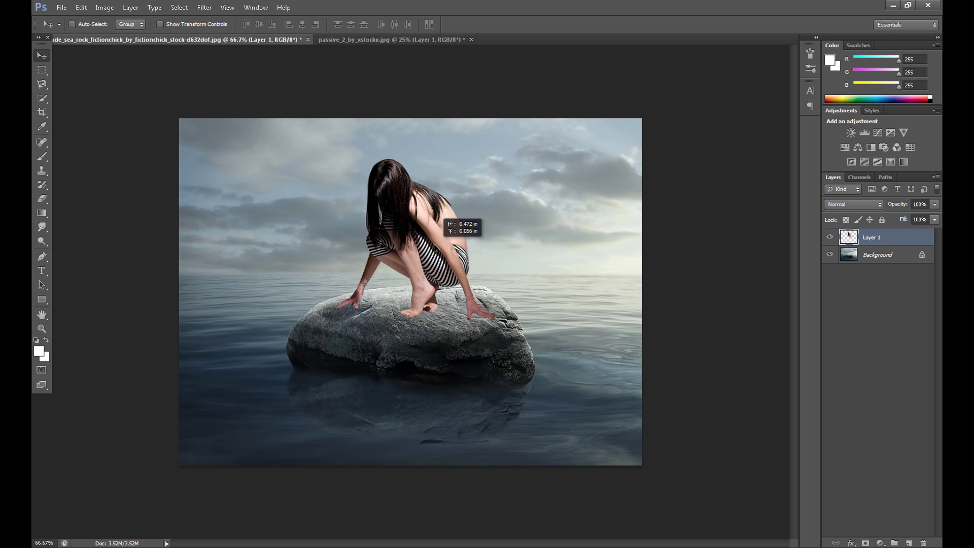
{"action": "left_click_drag", "start_coordinate": [436, 247], "coordinate": [435, 246]}
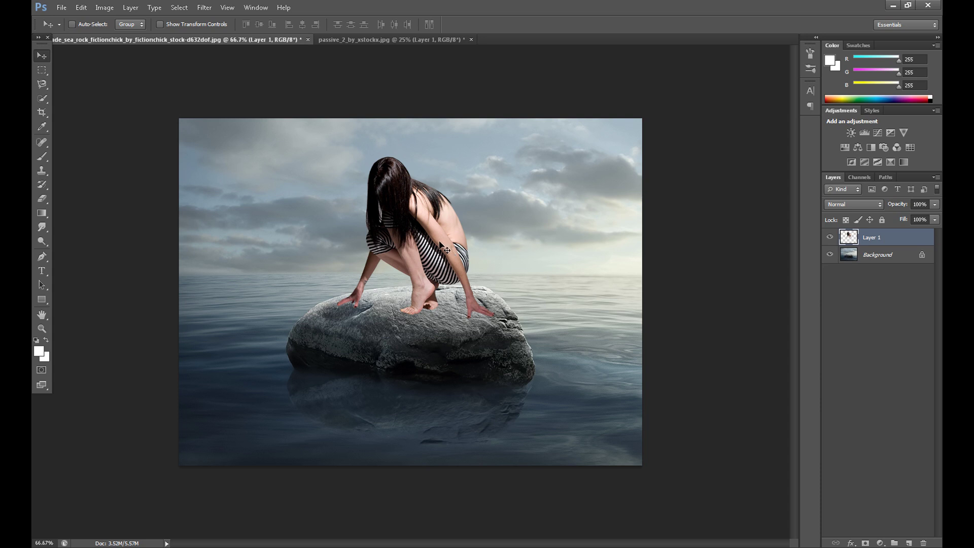
{"action": "left_click_drag", "start_coordinate": [437, 241], "coordinate": [437, 245]}
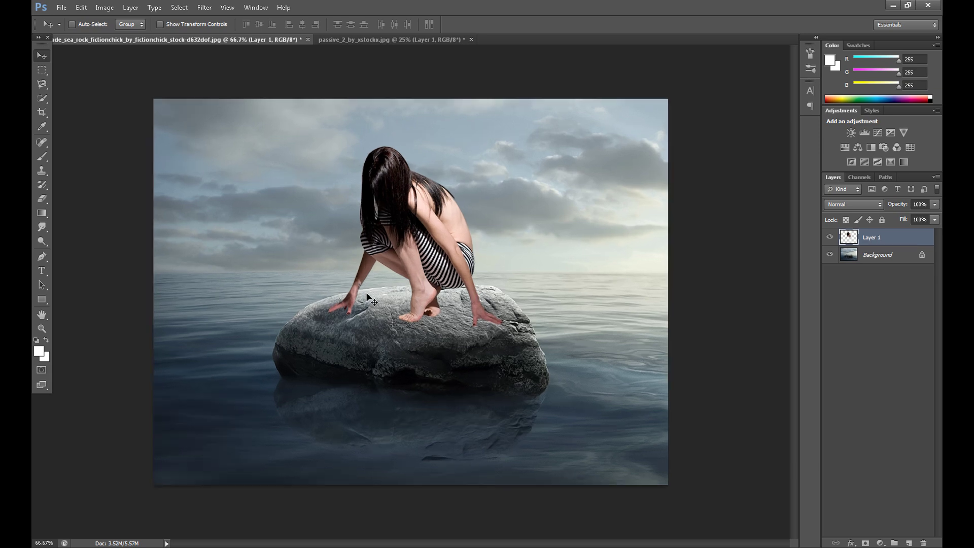
Clean her fingertips on the rock with a soft 0%-hardness 7 px Eraser, then fit the canvas.
{"action": "scroll", "coordinate": [366, 297], "scroll_direction": "up", "scroll_amount": 3}
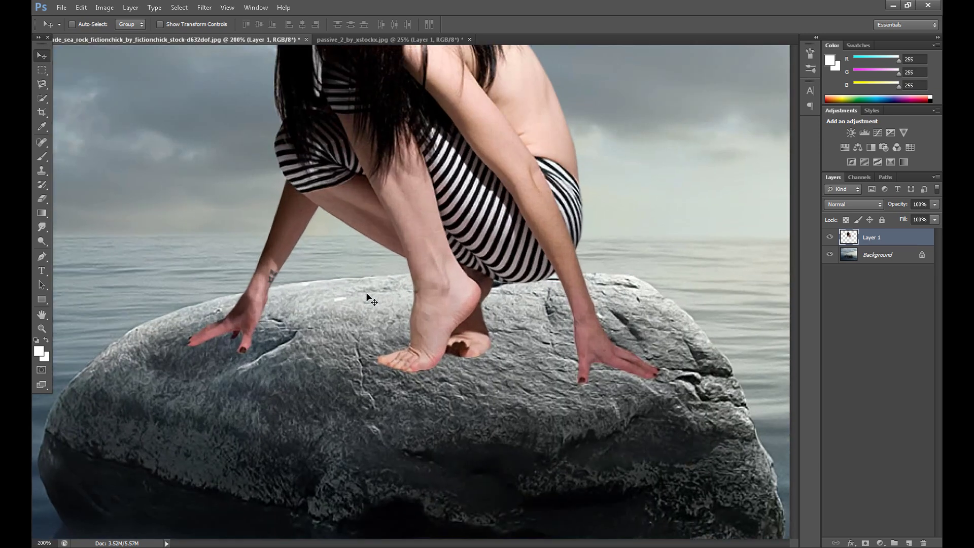
{"action": "left_click_drag", "start_coordinate": [459, 545], "coordinate": [397, 545]}
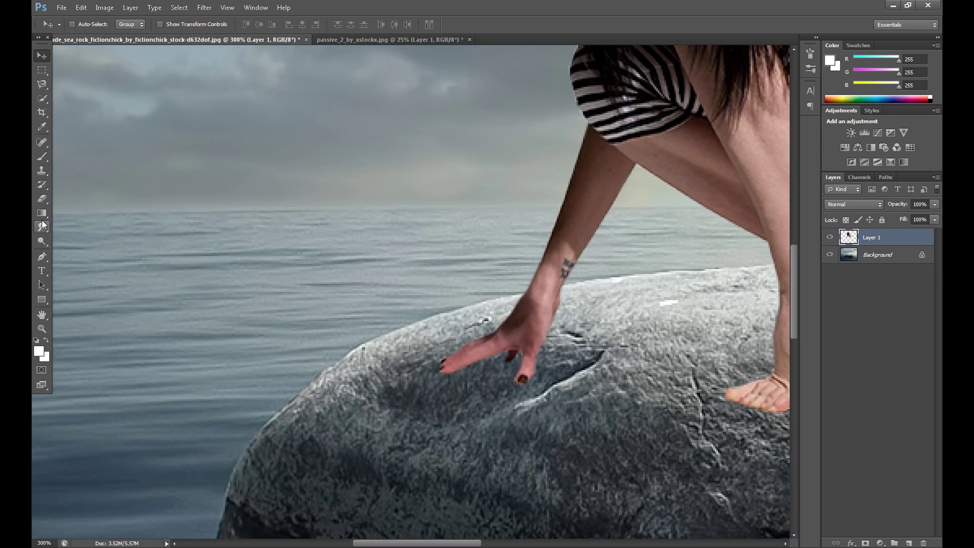
{"action": "left_click", "coordinate": [42, 199]}
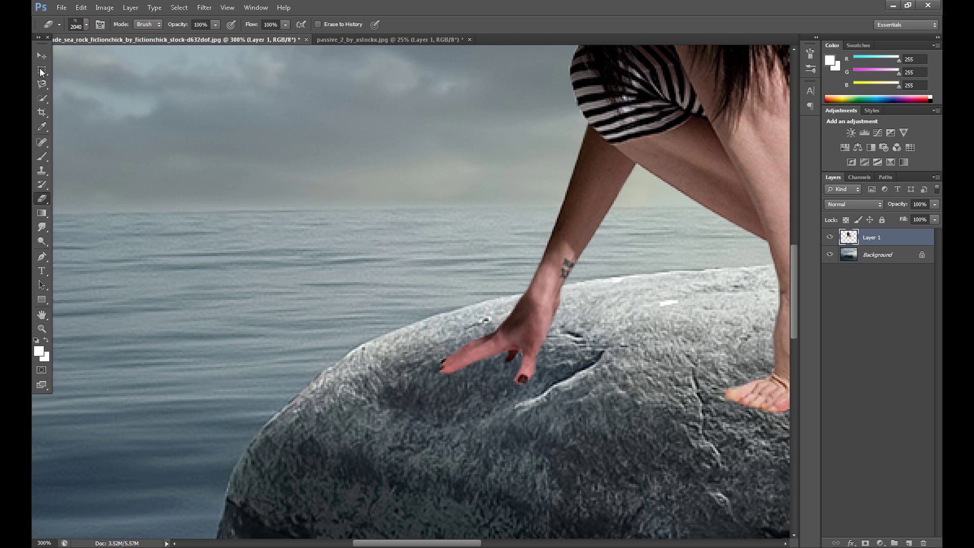
{"action": "left_click", "coordinate": [81, 23]}
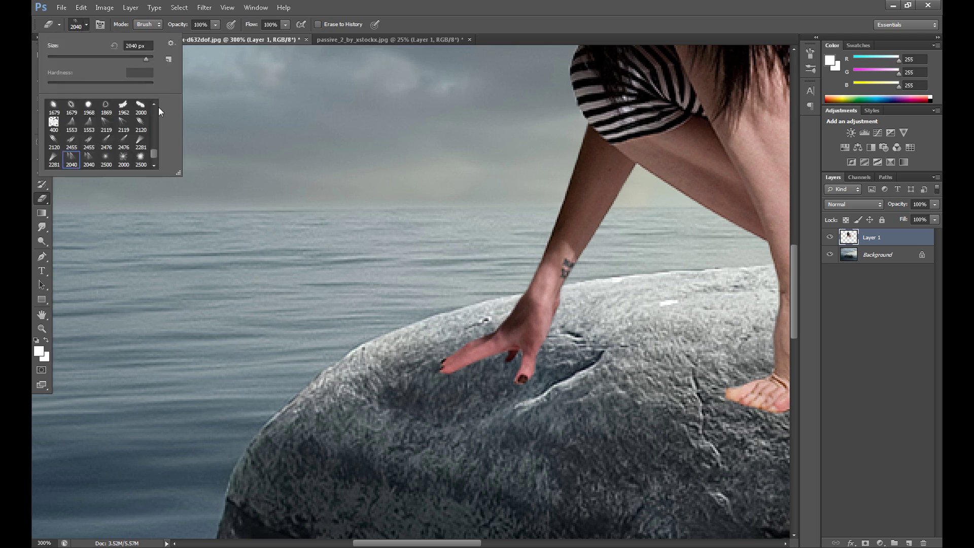
{"action": "left_click", "coordinate": [154, 111]}
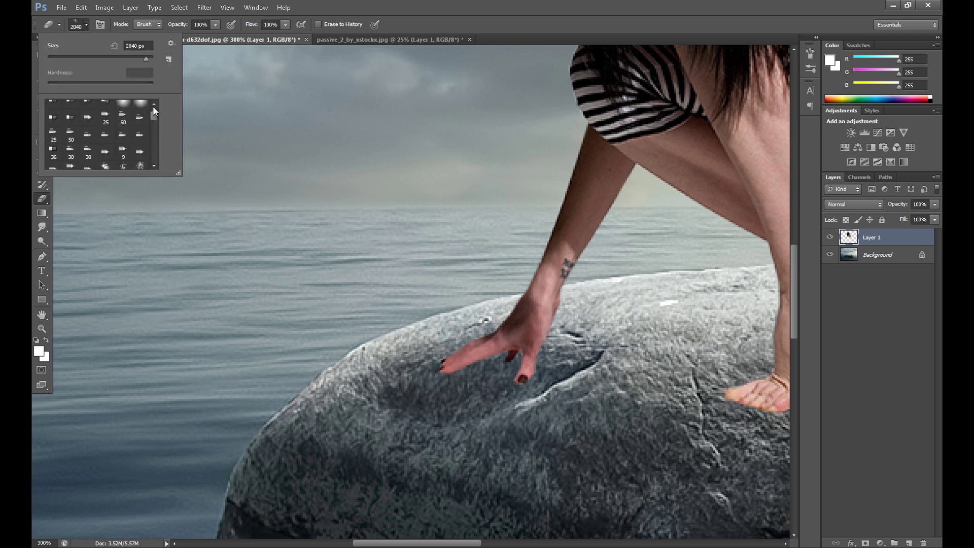
{"action": "left_click", "coordinate": [155, 112]}
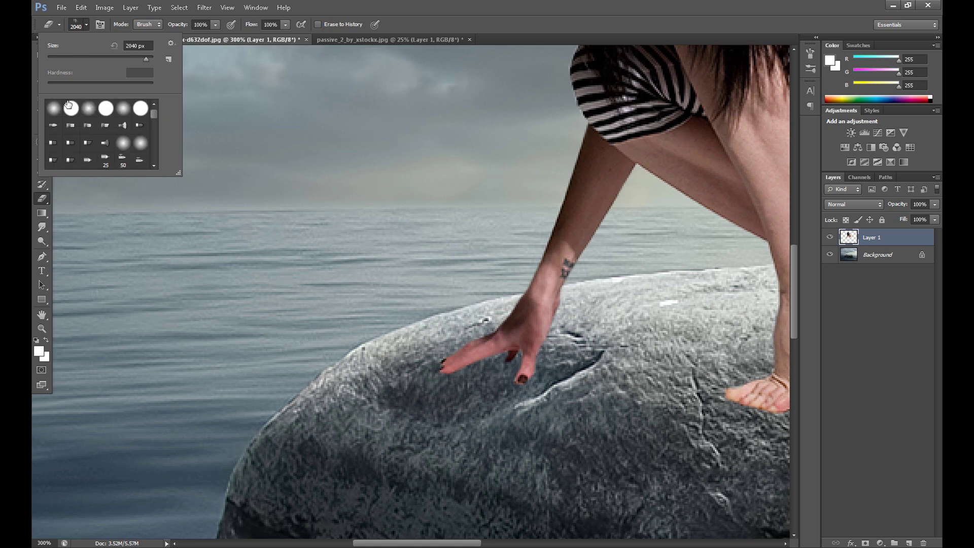
{"action": "left_click", "coordinate": [53, 108]}
{"action": "left_click_drag", "start_coordinate": [130, 61], "coordinate": [101, 58]}
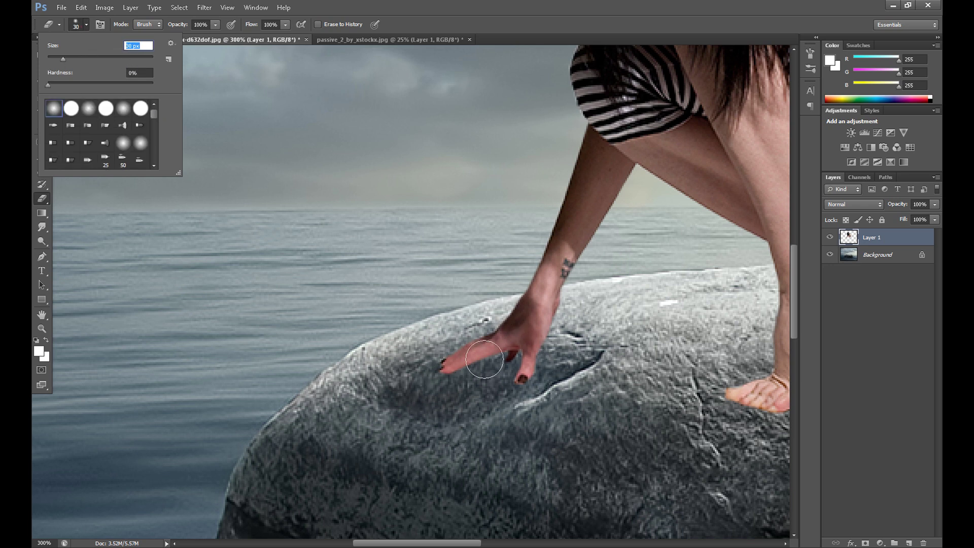
{"action": "left_click_drag", "start_coordinate": [59, 60], "coordinate": [50, 59]}
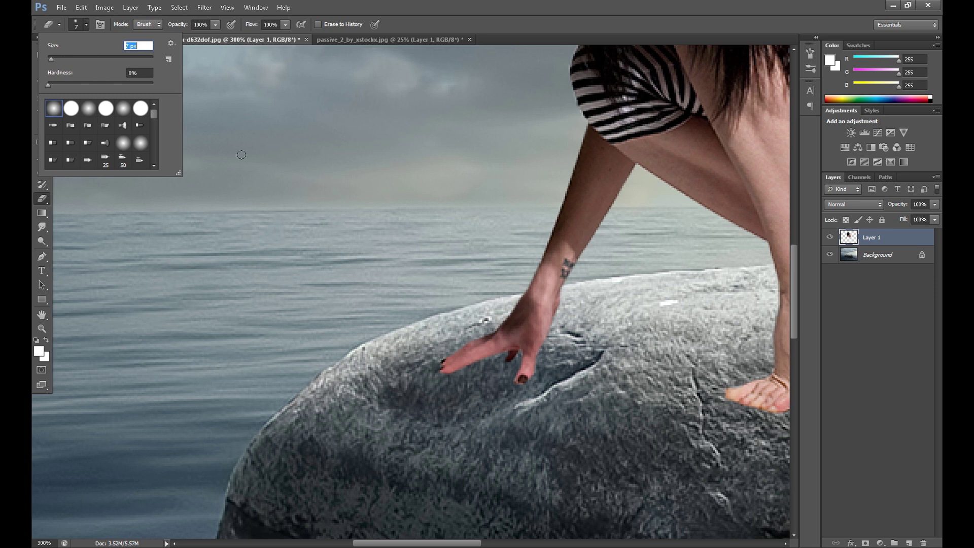
{"action": "left_click", "coordinate": [503, 366]}
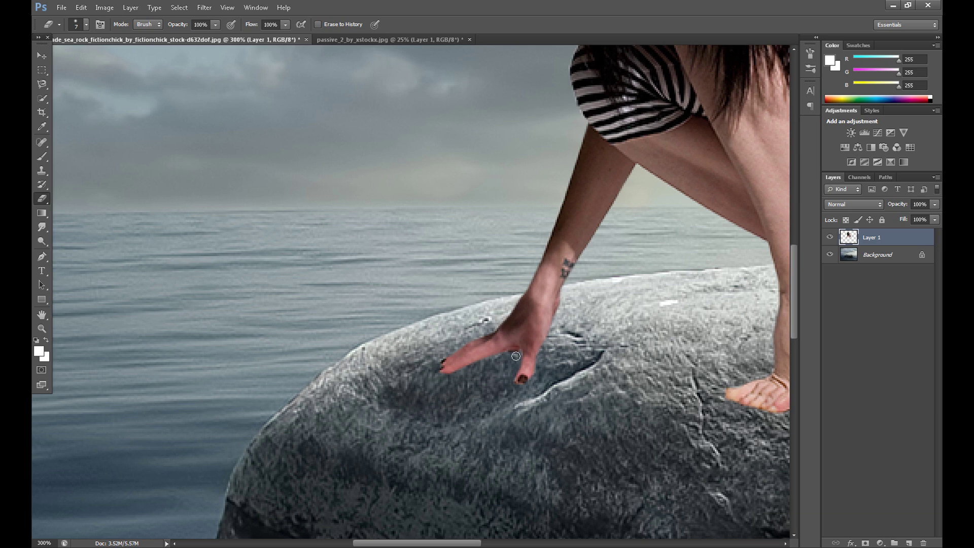
{"action": "key", "text": "ctrl+0"}
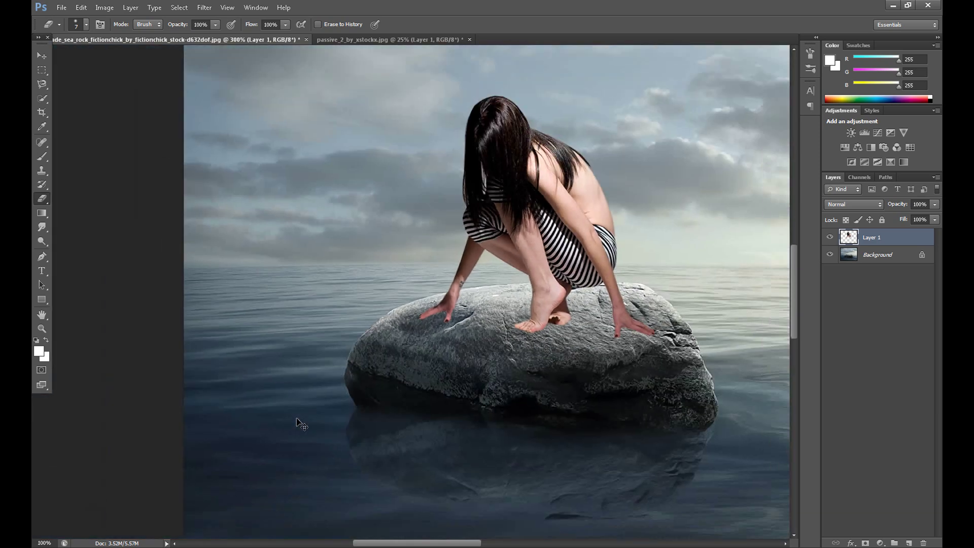
{"action": "key", "text": "ctrl+minus"}
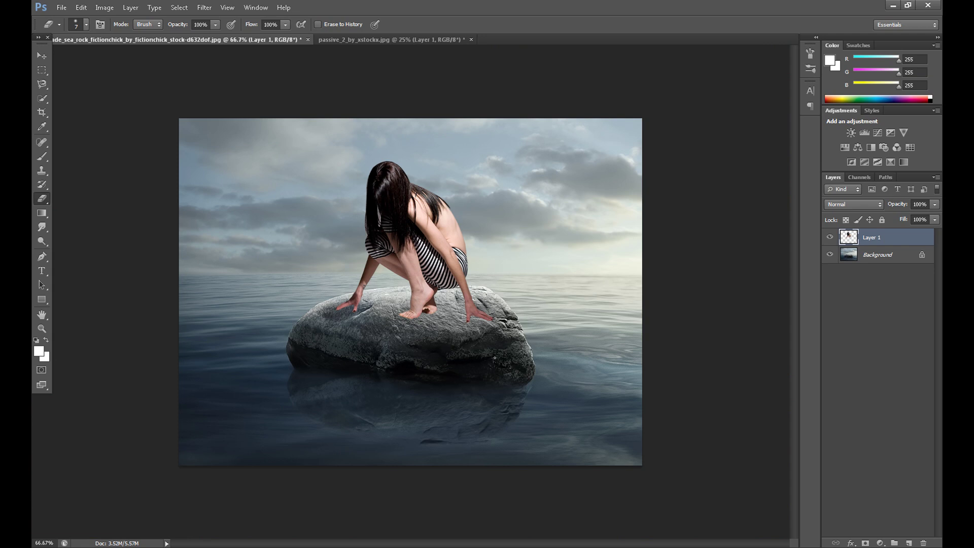
Nudge the woman slightly up-left and duplicate her layer as Layer 1 copy.
{"action": "left_click", "coordinate": [42, 55]}
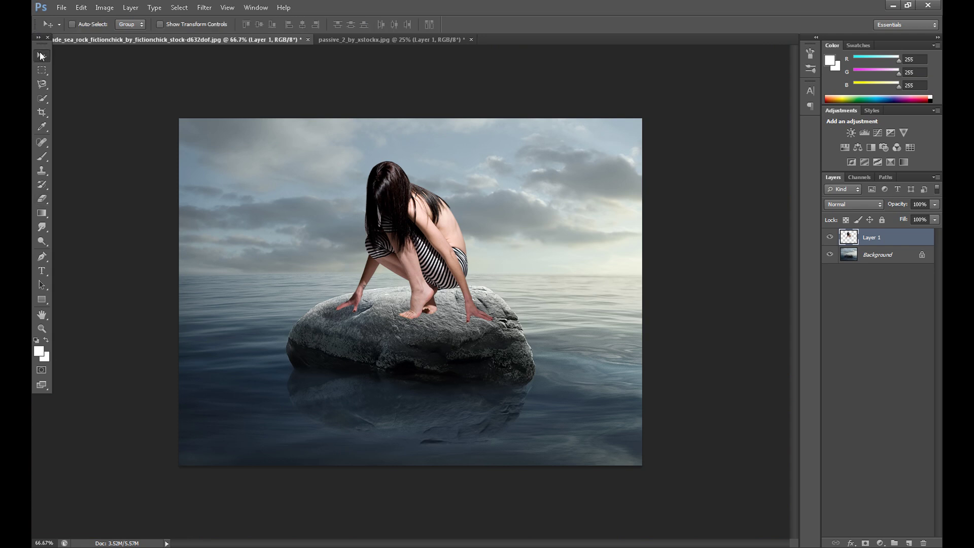
{"action": "left_click_drag", "start_coordinate": [434, 285], "coordinate": [430, 283]}
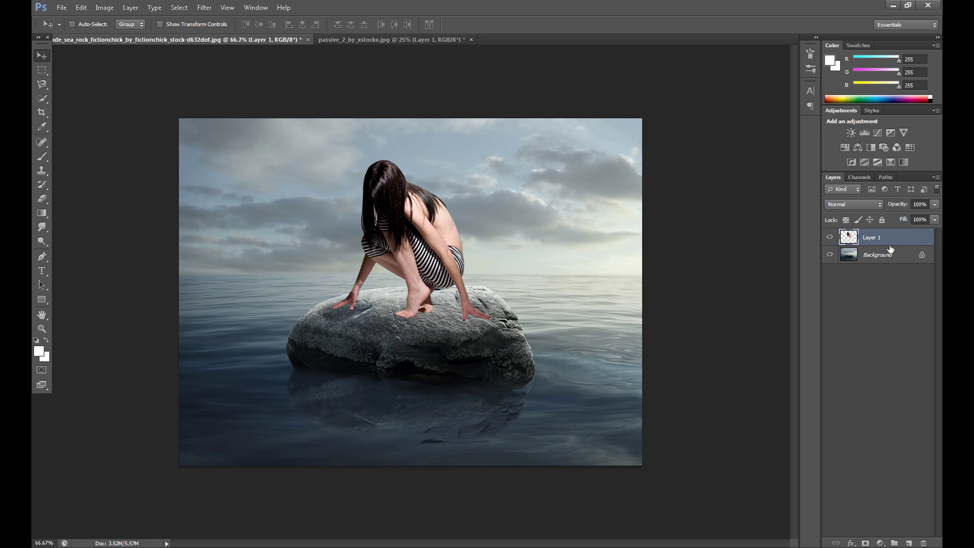
{"action": "key", "text": "m"}
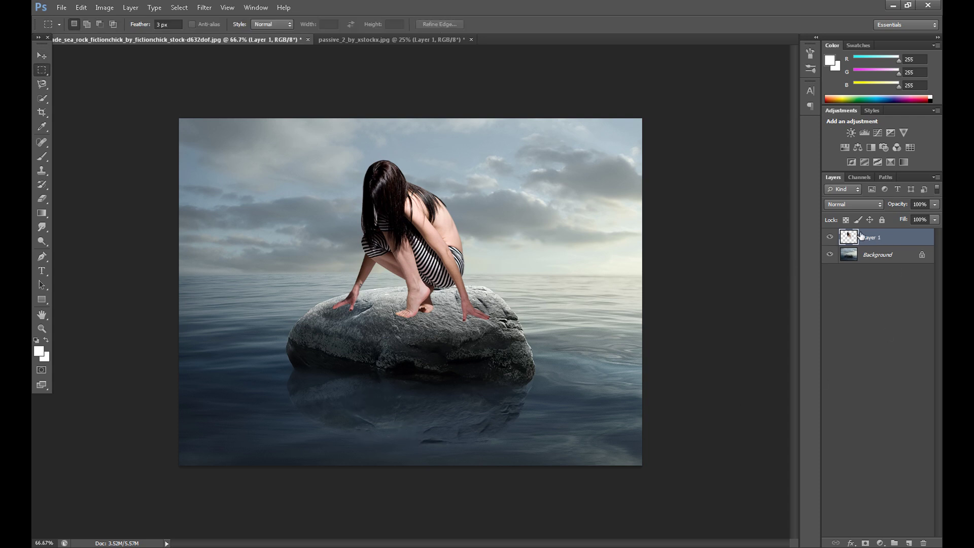
{"action": "right_click", "coordinate": [863, 234]}
{"action": "left_click", "coordinate": [768, 209]}
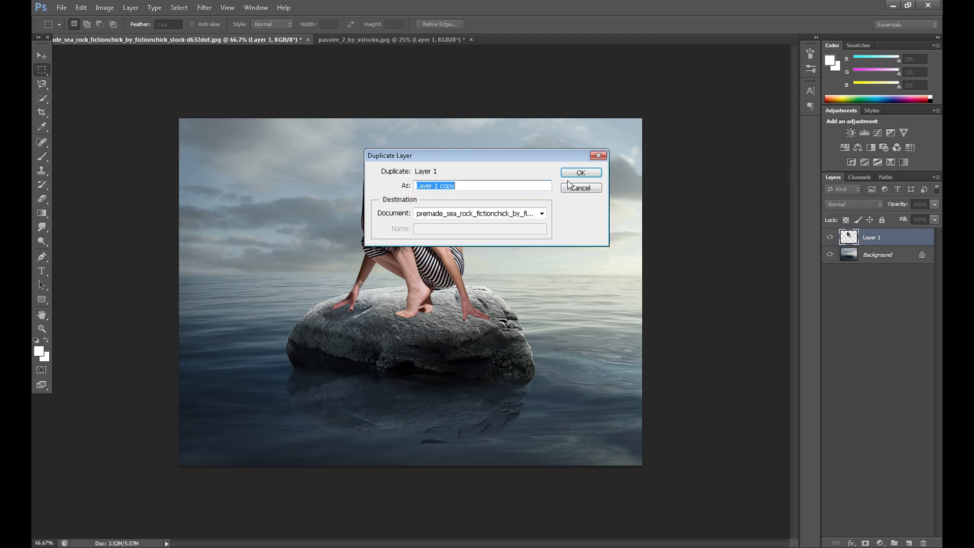
{"action": "left_click", "coordinate": [569, 170]}
Flip the Layer 1 copy upside down below the rock with Free Transform.
{"action": "left_click", "coordinate": [849, 237], "text": "ctrl"}
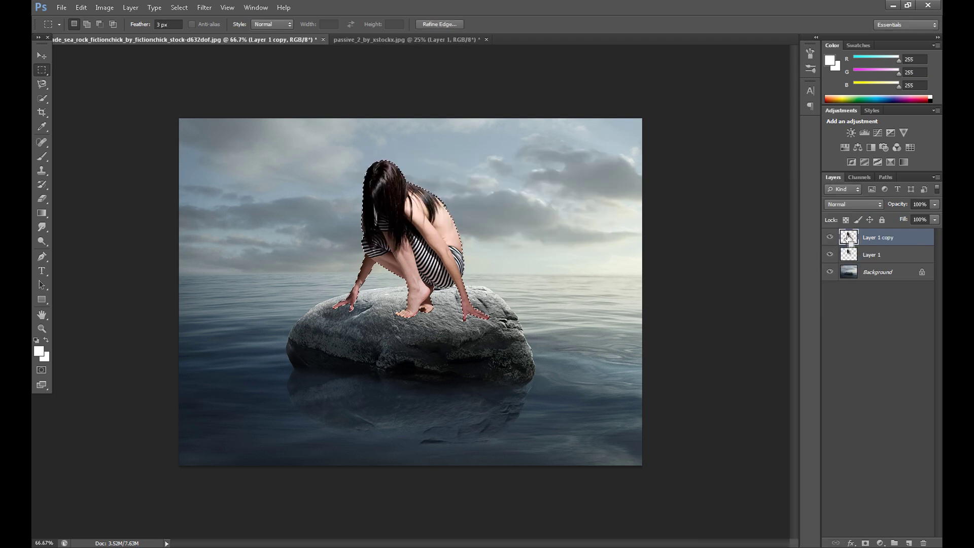
{"action": "right_click", "coordinate": [380, 312]}
{"action": "left_click", "coordinate": [439, 439]}
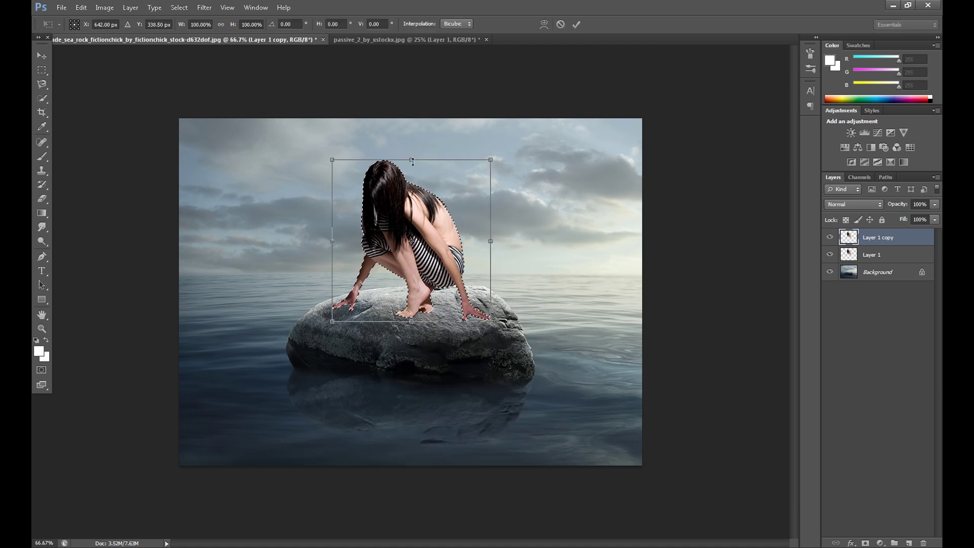
{"action": "left_click_drag", "start_coordinate": [414, 163], "coordinate": [384, 484]}
{"action": "key", "text": "m"}
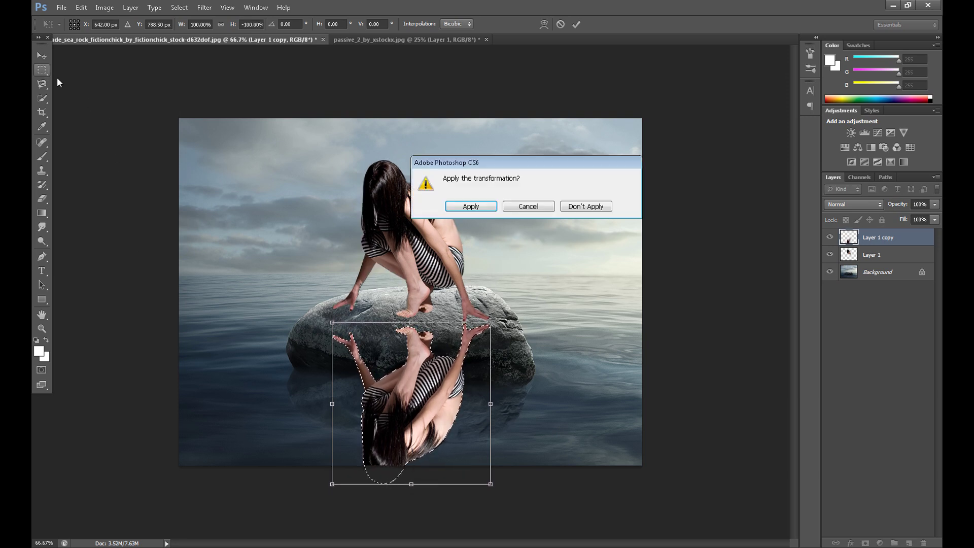
{"action": "left_click", "coordinate": [467, 208]}
{"action": "right_click", "coordinate": [291, 377]}
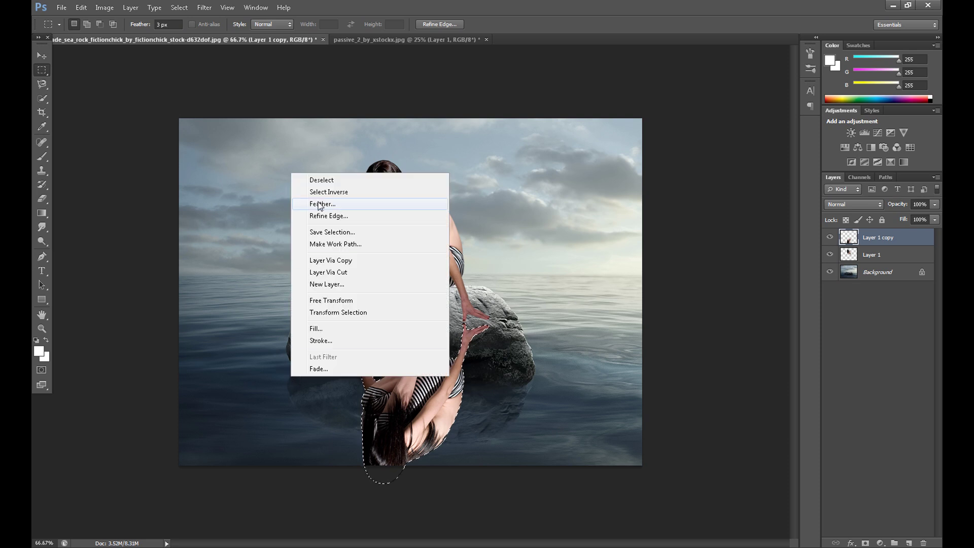
{"action": "left_click", "coordinate": [321, 177]}
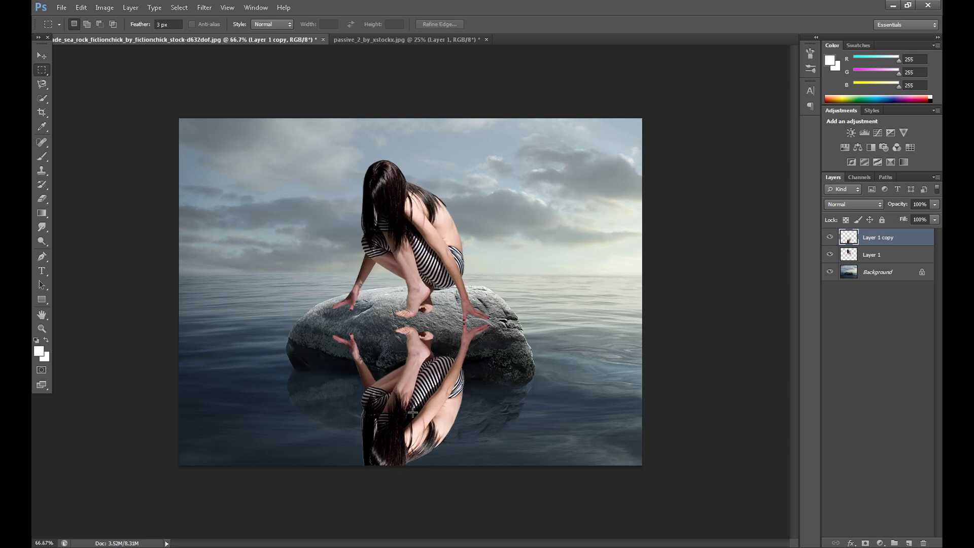
{"action": "left_click_drag", "start_coordinate": [413, 412], "coordinate": [415, 419]}
{"action": "left_click", "coordinate": [506, 206]}
Move the flipped reflection further down into the water and clear the selection.
{"action": "left_click", "coordinate": [42, 55]}
{"action": "left_click_drag", "start_coordinate": [413, 402], "coordinate": [406, 482]}
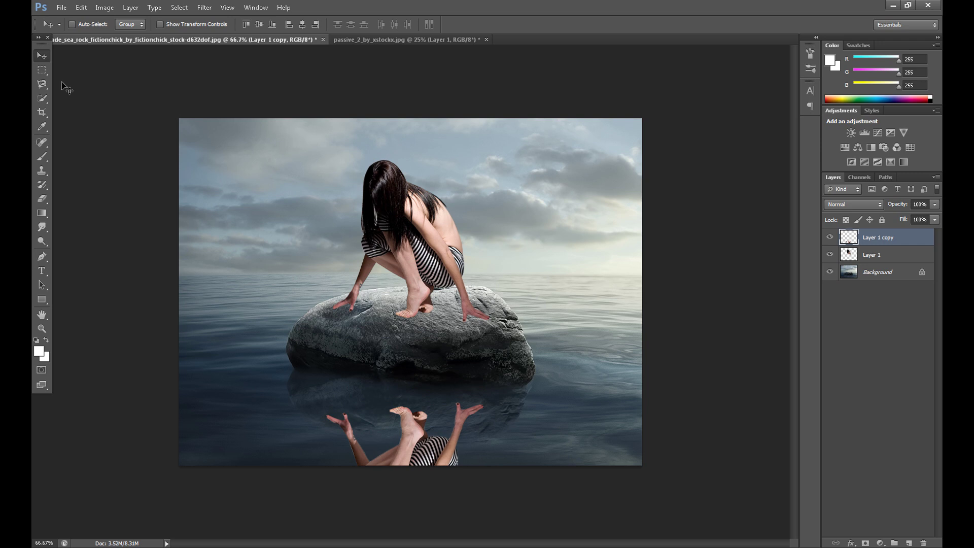
{"action": "left_click", "coordinate": [42, 70]}
{"action": "right_click", "coordinate": [307, 443]}
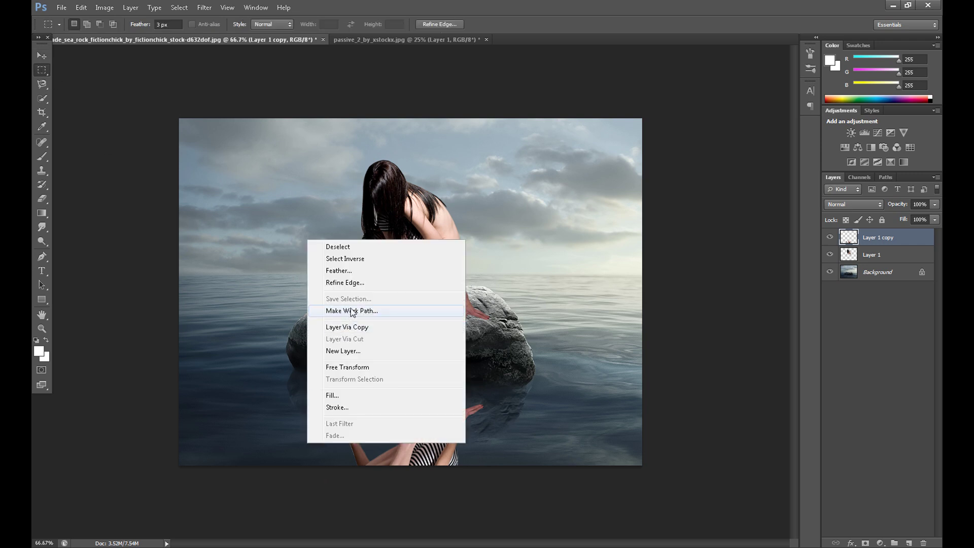
{"action": "left_click", "coordinate": [347, 367]}
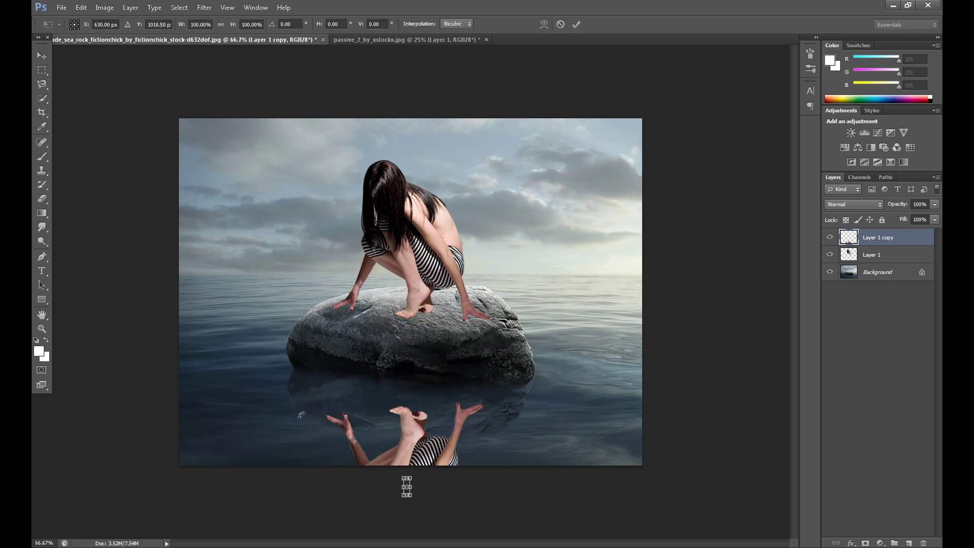
{"action": "key", "text": "Return"}
{"action": "right_click", "coordinate": [328, 154]}
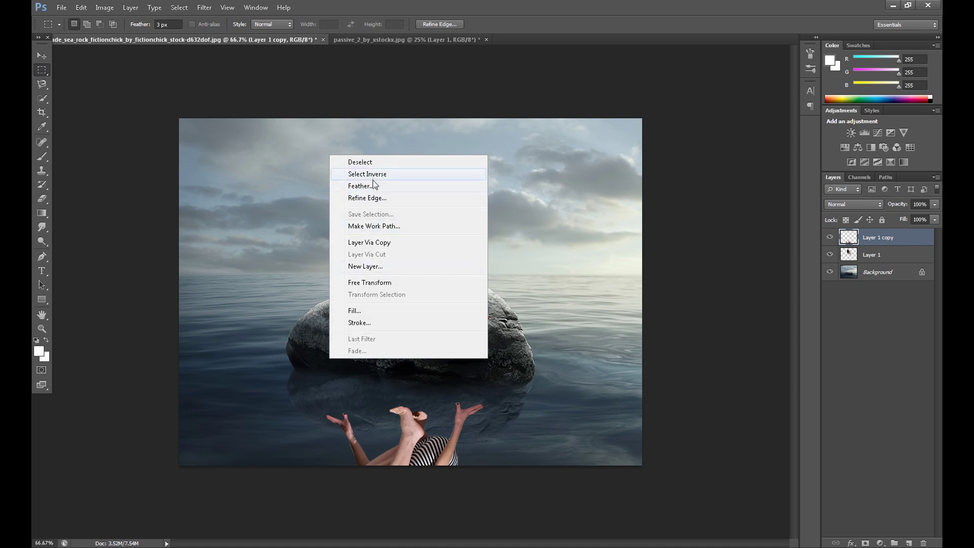
{"action": "left_click", "coordinate": [355, 160]}
Rotate the reflection about 8° to line up under her hands, apply, and deselect.
{"action": "left_click", "coordinate": [849, 237], "text": "ctrl"}
{"action": "right_click", "coordinate": [312, 446]}
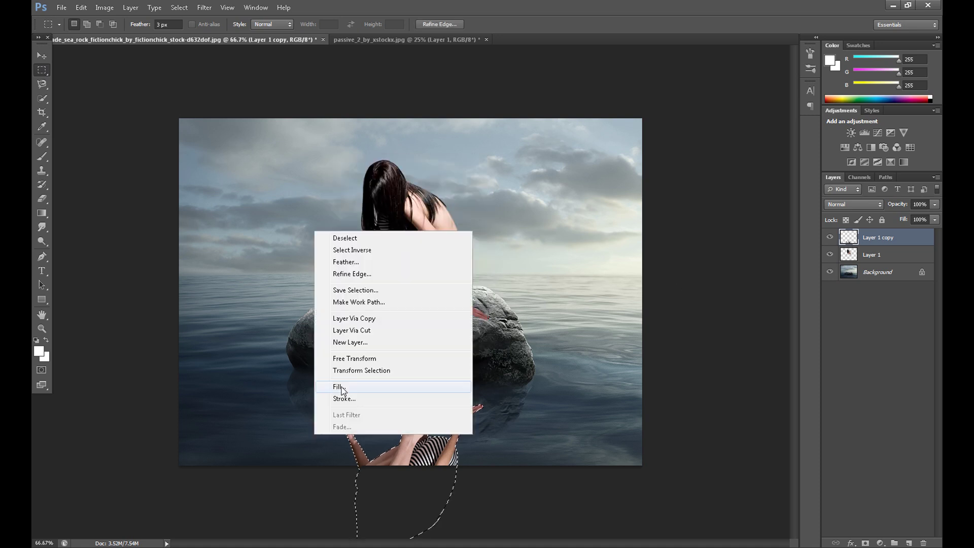
{"action": "left_click", "coordinate": [353, 358]}
{"action": "left_click_drag", "start_coordinate": [310, 403], "coordinate": [324, 387]}
{"action": "left_click_drag", "start_coordinate": [429, 418], "coordinate": [422, 432]}
{"action": "left_click_drag", "start_coordinate": [317, 429], "coordinate": [310, 436]}
{"action": "left_click_drag", "start_coordinate": [379, 458], "coordinate": [376, 451]}
{"action": "left_click", "coordinate": [41, 83]}
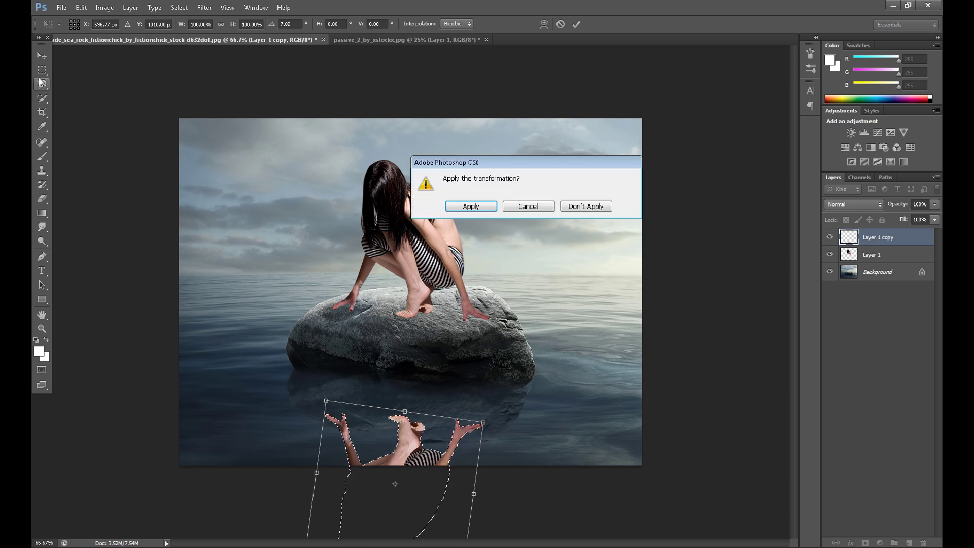
{"action": "left_click", "coordinate": [471, 206]}
{"action": "right_click", "coordinate": [264, 356]}
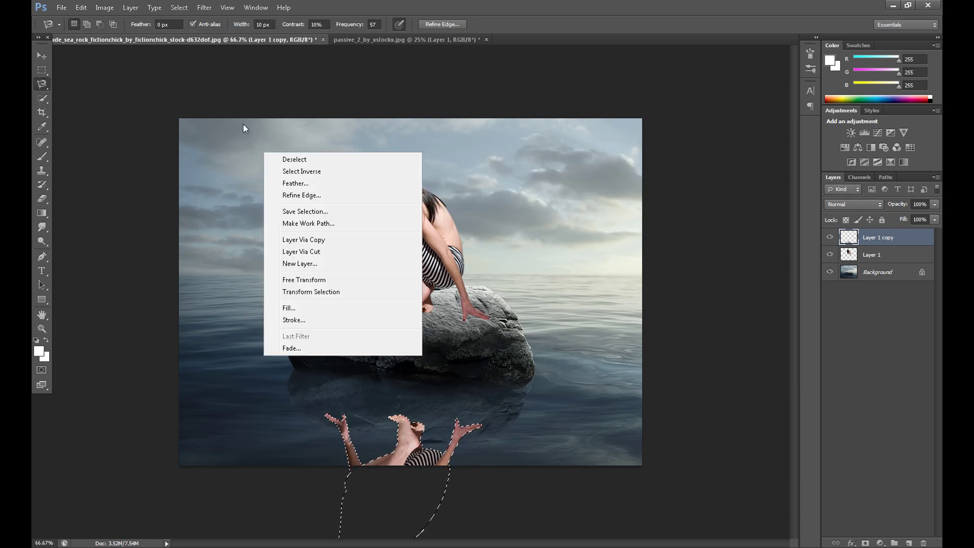
{"action": "left_click", "coordinate": [299, 159]}
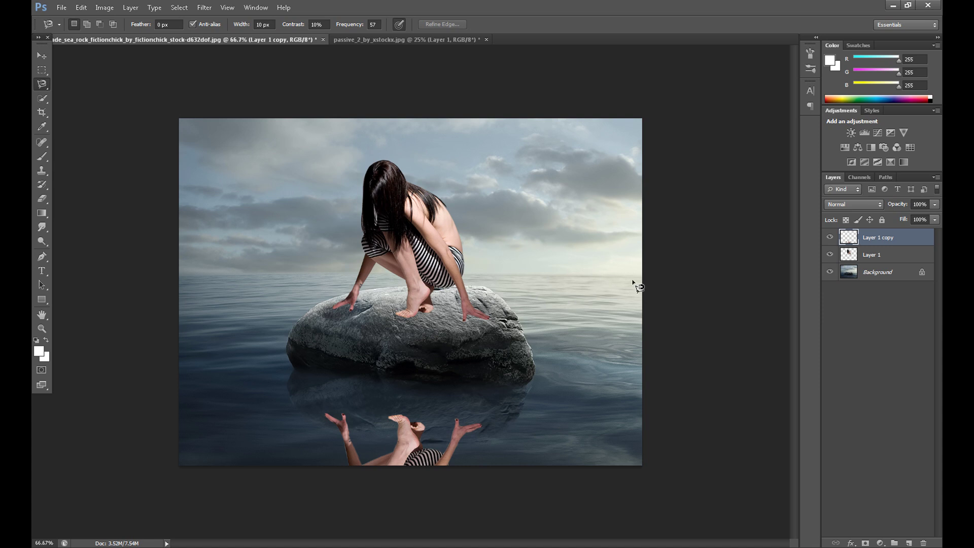
Set Layer 1 copy to Soft Light blending at 60% opacity, then select Layer 1.
{"action": "left_click", "coordinate": [861, 205]}
{"action": "left_click", "coordinate": [842, 353]}
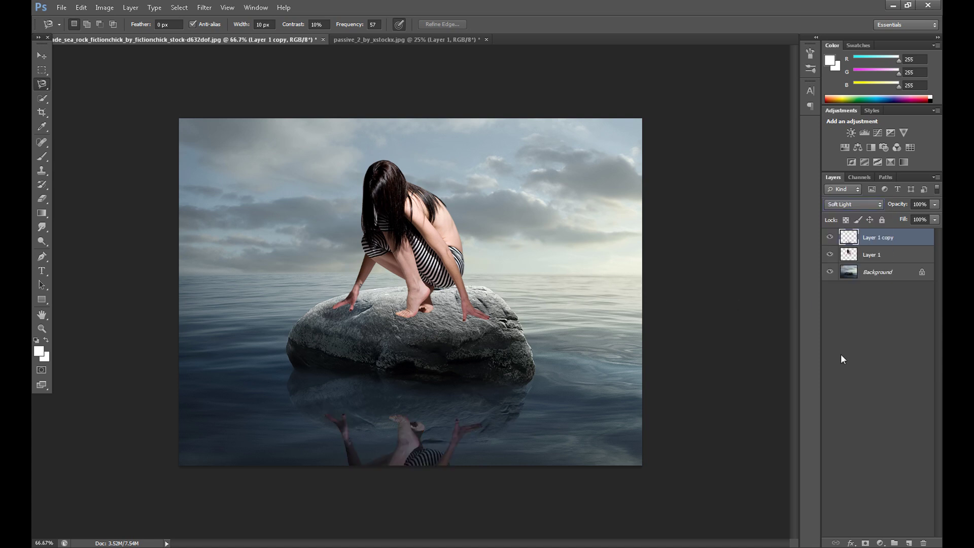
{"action": "left_click_drag", "start_coordinate": [907, 205], "coordinate": [904, 207]}
{"action": "key", "text": "Down"}
{"action": "key", "text": "Down"}
{"action": "key", "text": "Down"}
{"action": "key", "text": "Down"}
{"action": "key", "text": "Down"}
{"action": "key", "text": "Down"}
{"action": "key", "text": "Down"}
{"action": "key", "text": "Down"}
{"action": "key", "text": "Down"}
{"action": "key", "text": "Down"}
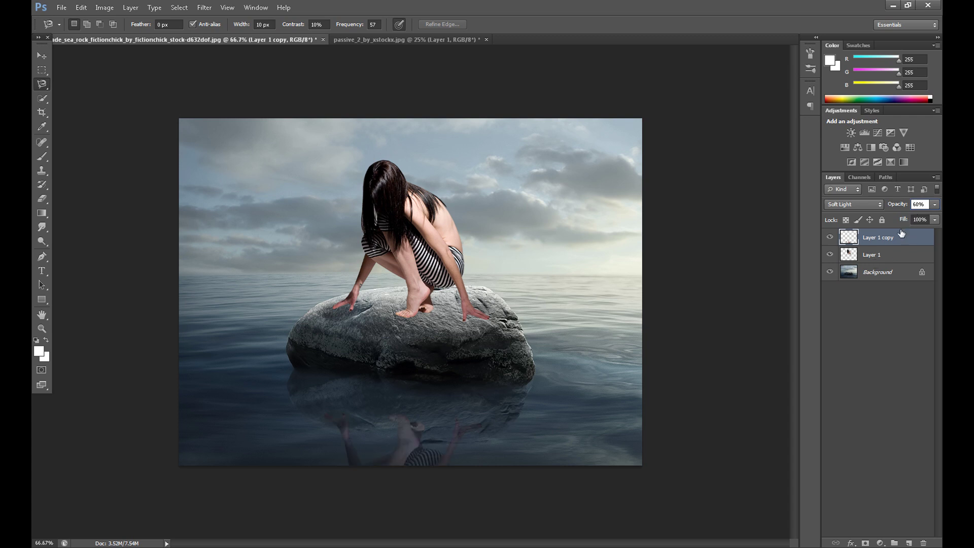
{"action": "left_click", "coordinate": [852, 253]}
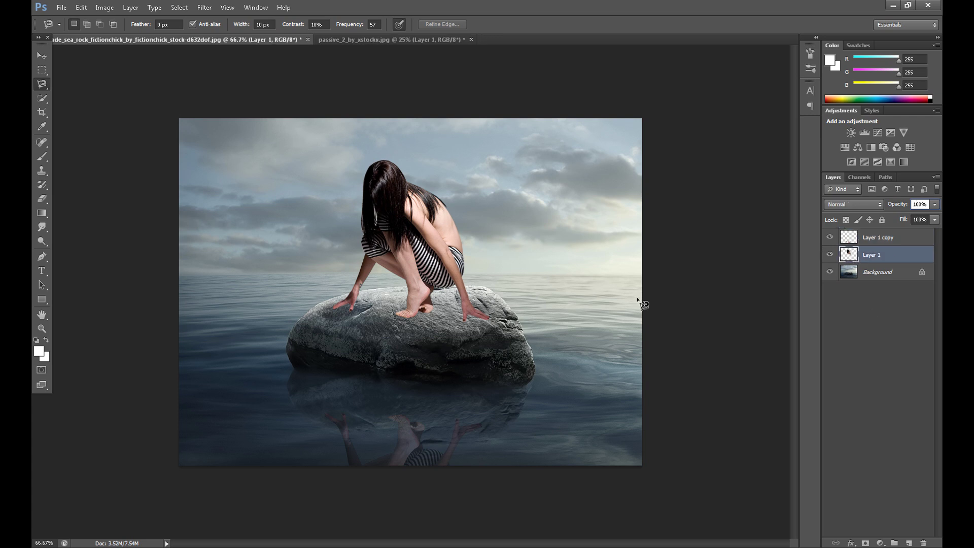
Add a woman-masked Exposure 1 adjustment at -20 and move it beneath Layer 1.
{"action": "left_click", "coordinate": [42, 69]}
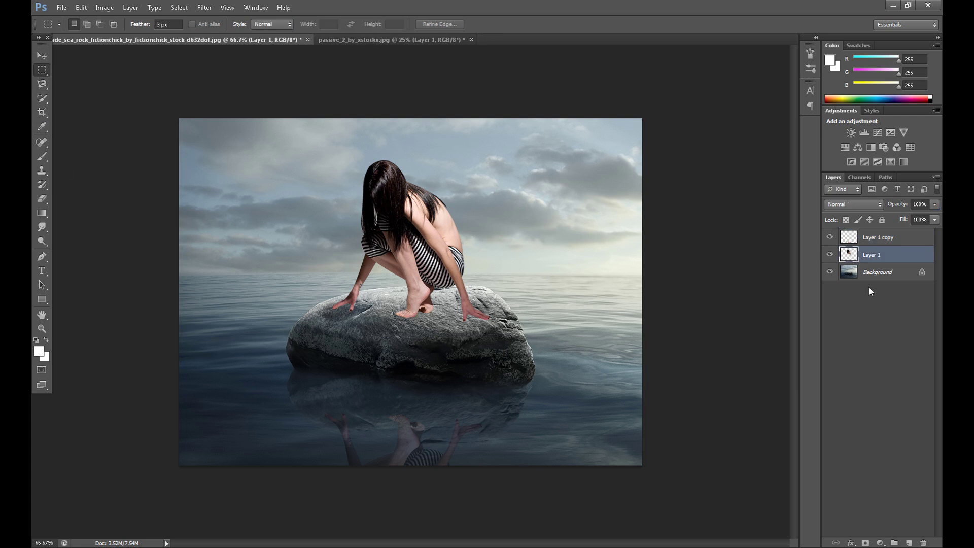
{"action": "left_click", "coordinate": [853, 255], "text": "ctrl"}
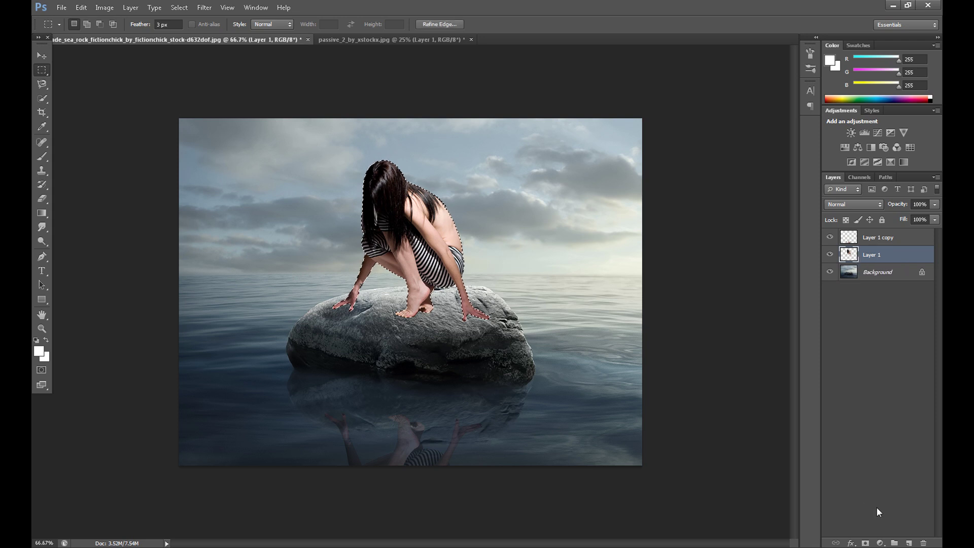
{"action": "left_click", "coordinate": [880, 543]}
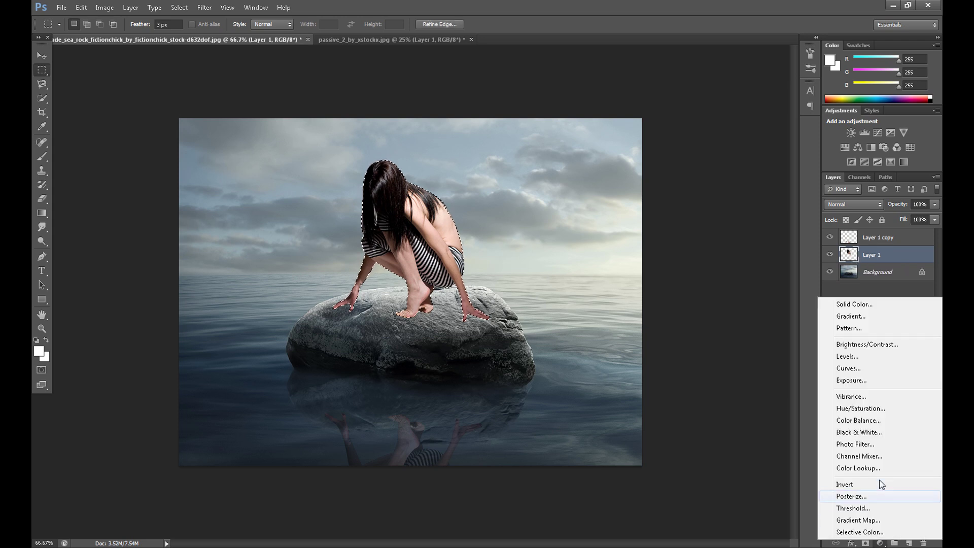
{"action": "left_click", "coordinate": [860, 382]}
{"action": "left_click_drag", "start_coordinate": [541, 144], "coordinate": [505, 150]}
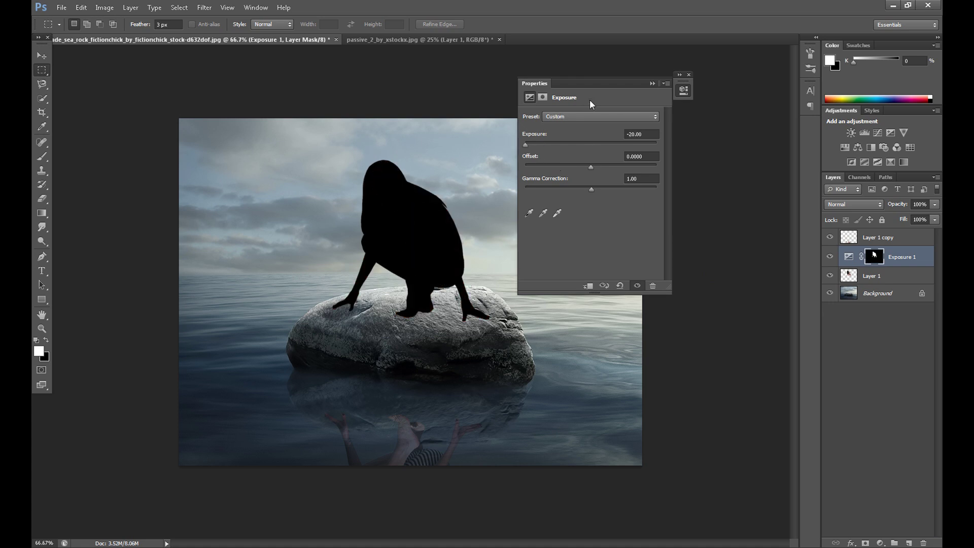
{"action": "left_click", "coordinate": [690, 74]}
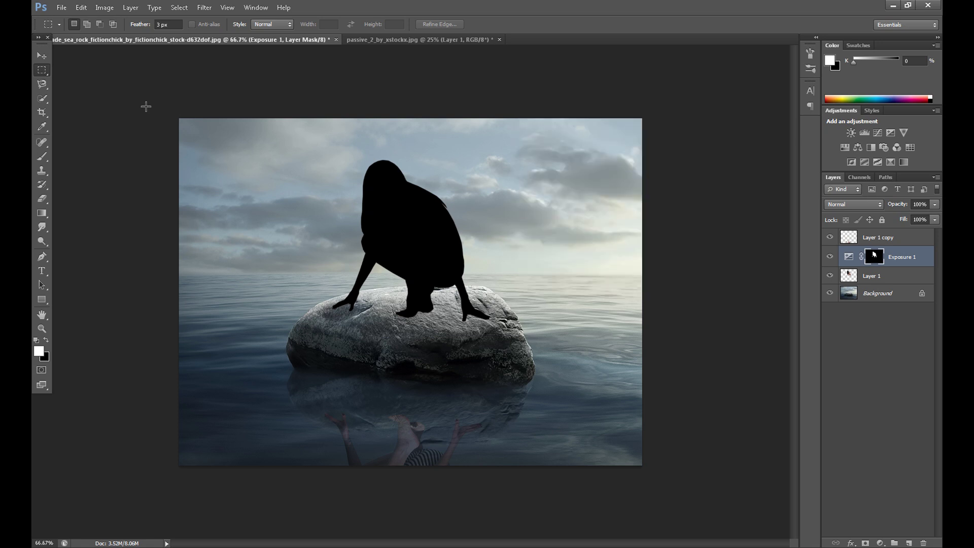
{"action": "left_click_drag", "start_coordinate": [870, 267], "coordinate": [885, 284]}
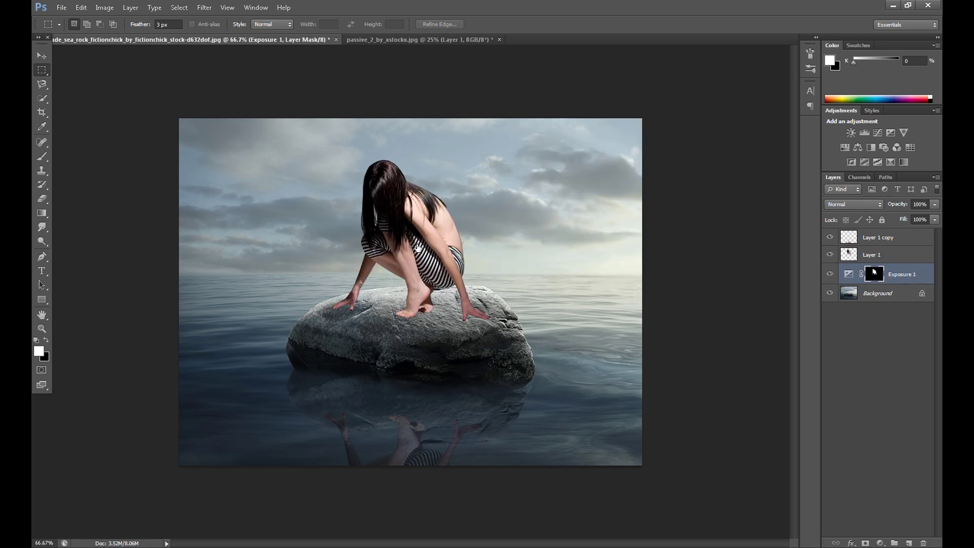
Free-transform the Exposure 1 mask, flipping the silhouette below the rock and skewing it lower-left.
{"action": "right_click", "coordinate": [376, 257]}
{"action": "left_click", "coordinate": [404, 352]}
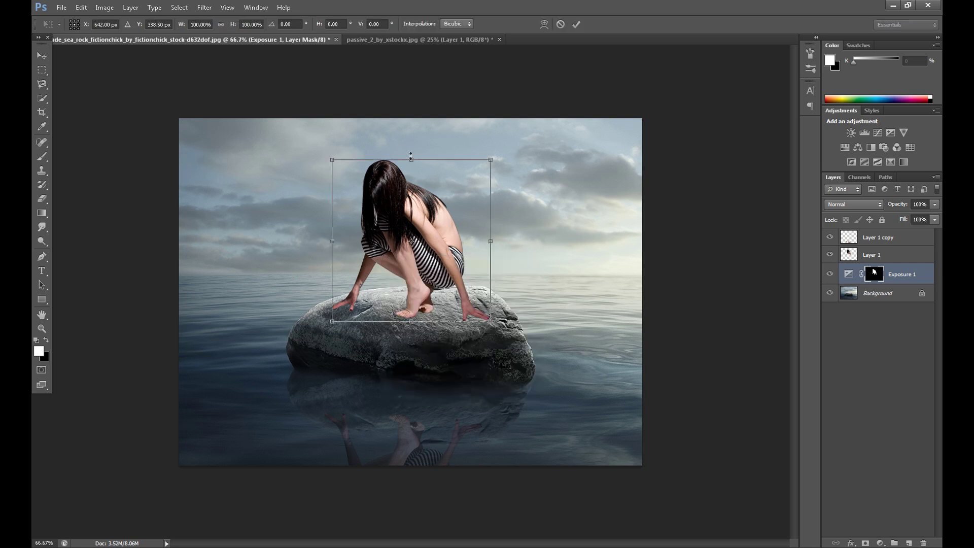
{"action": "left_click_drag", "start_coordinate": [413, 168], "coordinate": [394, 483]}
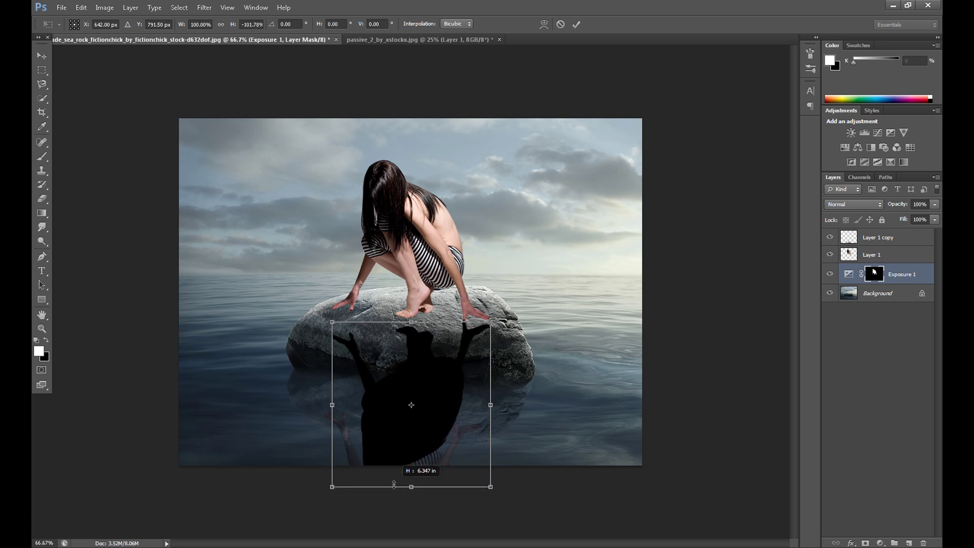
{"action": "left_click_drag", "start_coordinate": [333, 323], "coordinate": [327, 282]}
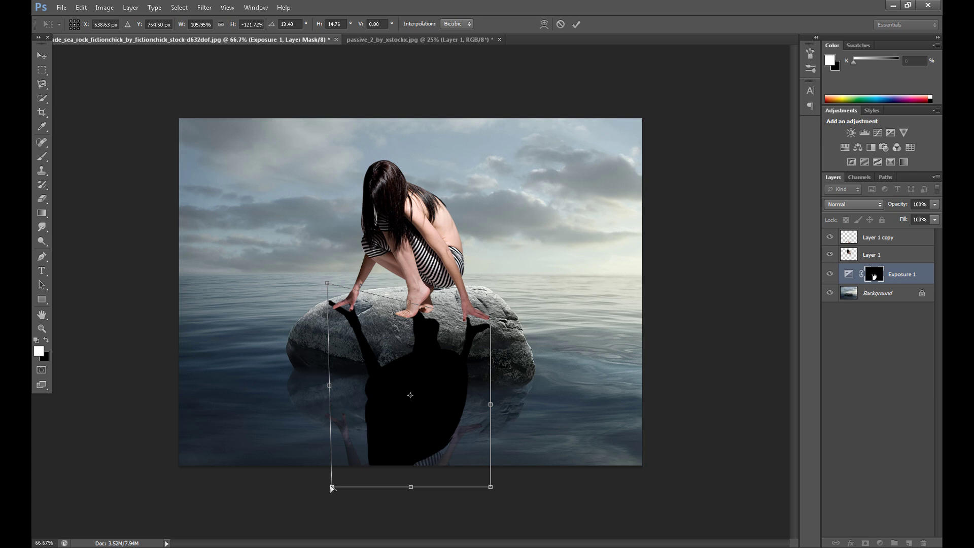
{"action": "left_click_drag", "start_coordinate": [329, 489], "coordinate": [220, 514]}
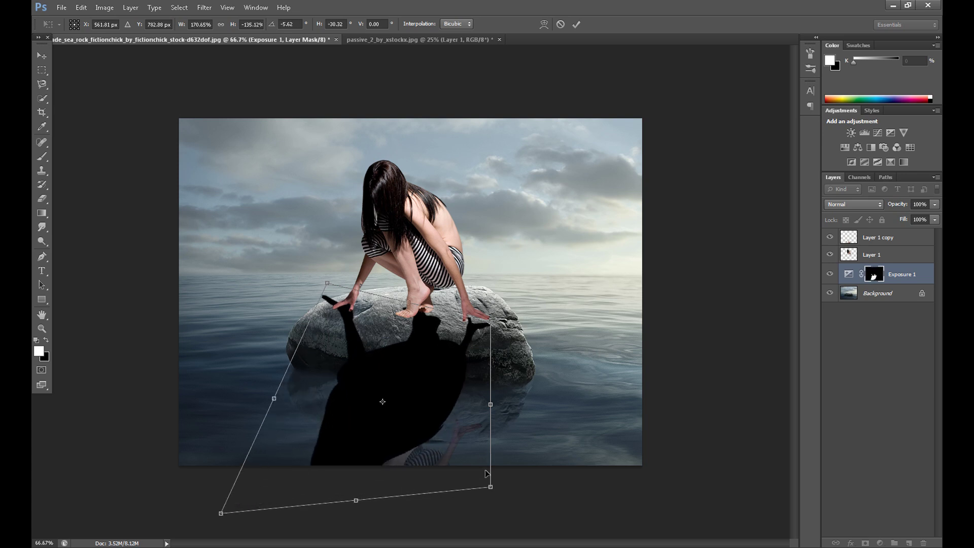
Fine-tune the shadow's corners into a slanted cast shadow across the rock and apply.
{"action": "left_click_drag", "start_coordinate": [490, 487], "coordinate": [386, 486]}
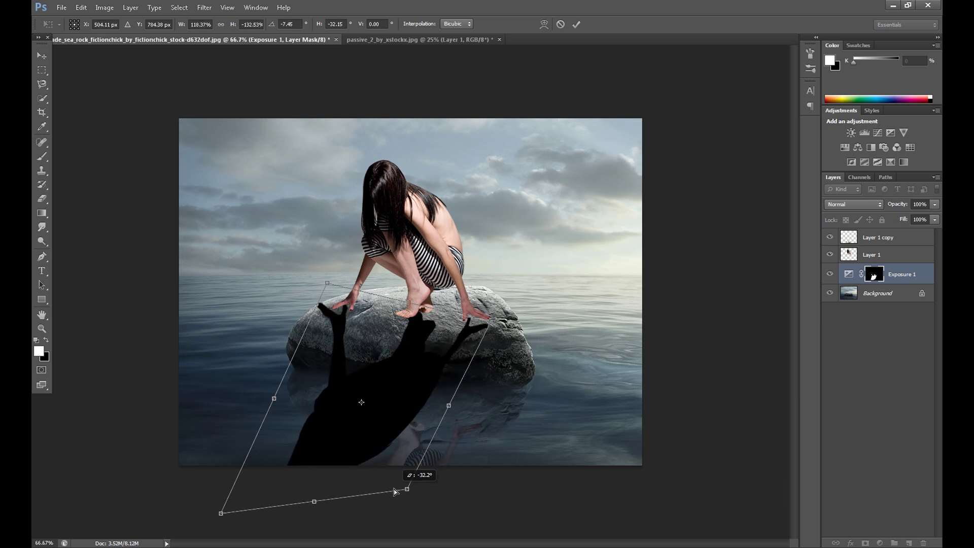
{"action": "left_click_drag", "start_coordinate": [489, 319], "coordinate": [490, 315]}
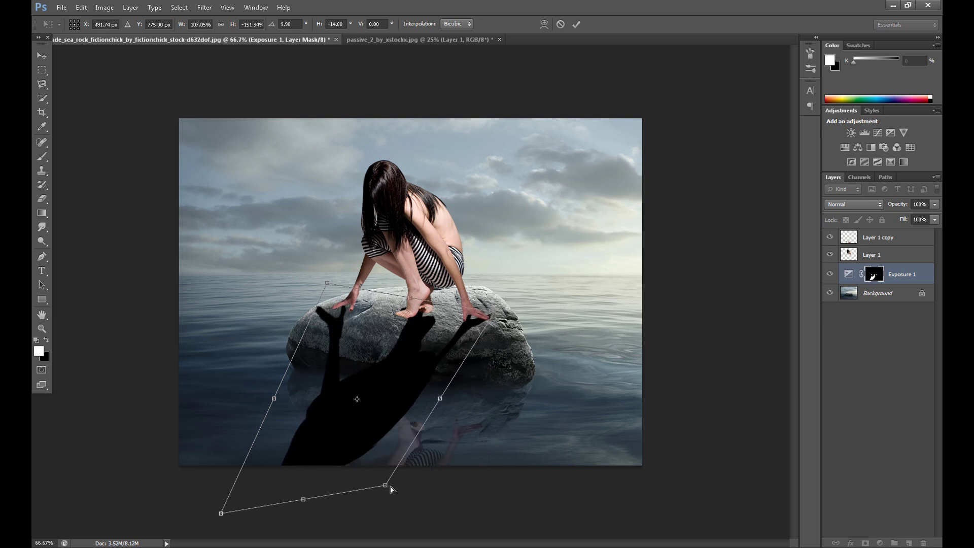
{"action": "left_click_drag", "start_coordinate": [397, 493], "coordinate": [401, 493]}
{"action": "left_click_drag", "start_coordinate": [328, 283], "coordinate": [342, 273]}
{"action": "left_click_drag", "start_coordinate": [220, 517], "coordinate": [174, 482]}
{"action": "left_click_drag", "start_coordinate": [345, 275], "coordinate": [348, 286]}
{"action": "left_click_drag", "start_coordinate": [178, 481], "coordinate": [177, 440]}
{"action": "left_click_drag", "start_coordinate": [345, 286], "coordinate": [348, 293]}
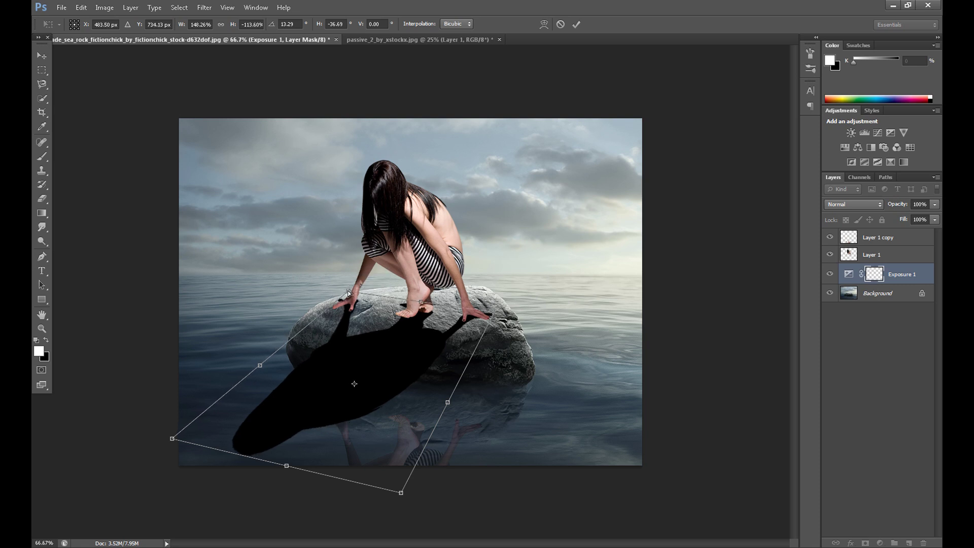
{"action": "left_click", "coordinate": [51, 70]}
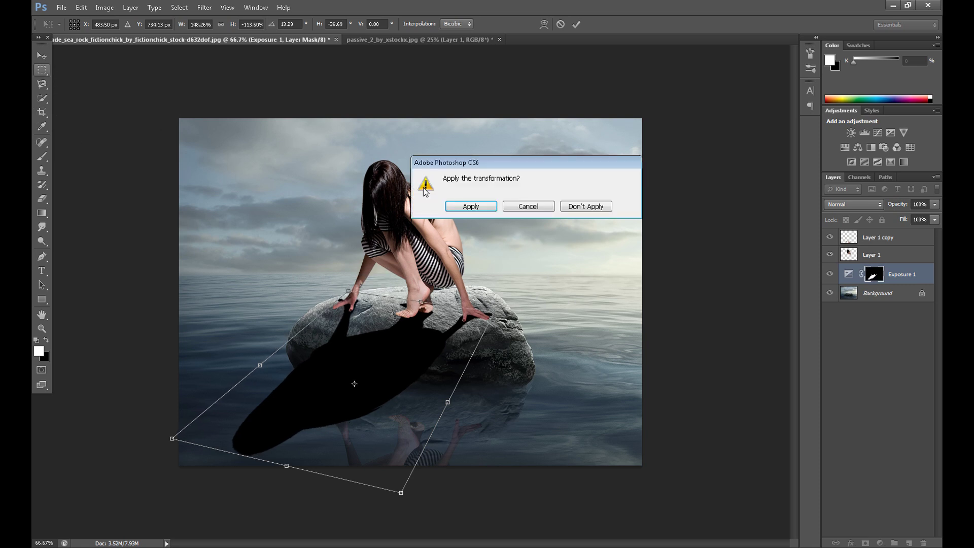
{"action": "left_click", "coordinate": [472, 208]}
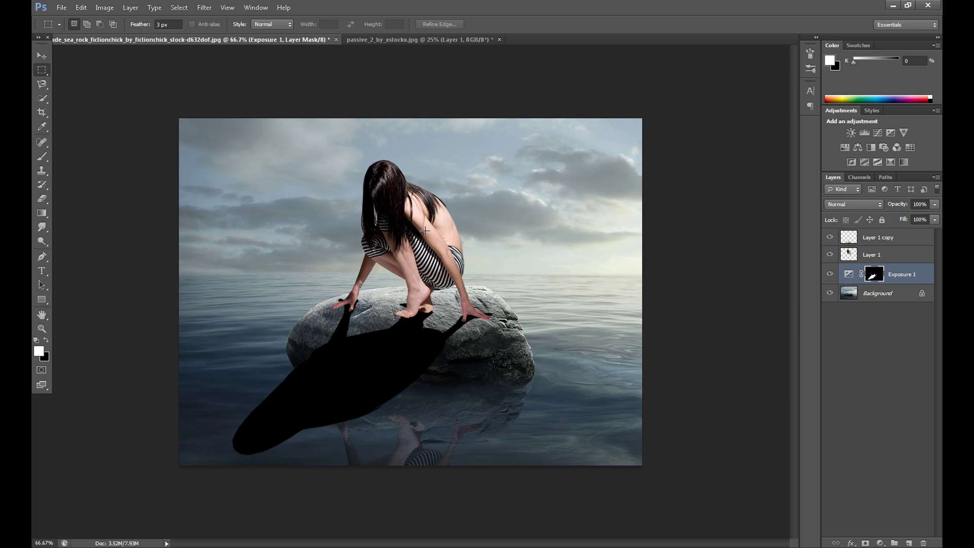
Erase the shadow's tail over the water with a roughly 133 px Eraser.
{"action": "left_click", "coordinate": [42, 199]}
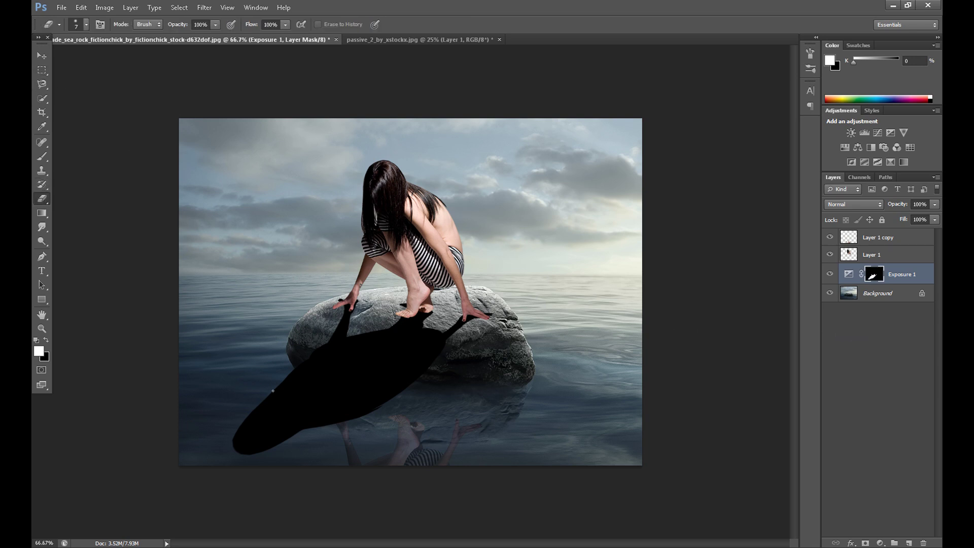
{"action": "left_click", "coordinate": [86, 24]}
{"action": "left_click_drag", "start_coordinate": [81, 59], "coordinate": [110, 62]}
{"action": "left_click", "coordinate": [262, 444]}
{"action": "mouse_move", "coordinate": [246, 429]}
{"action": "left_mouse_down"}
{"action": "mouse_move", "coordinate": [292, 416]}
{"action": "mouse_move", "coordinate": [274, 396]}
{"action": "mouse_move", "coordinate": [308, 417]}
{"action": "mouse_move", "coordinate": [298, 418]}
{"action": "mouse_move", "coordinate": [325, 422]}
{"action": "mouse_move", "coordinate": [275, 430]}
{"action": "mouse_move", "coordinate": [320, 437]}
{"action": "mouse_move", "coordinate": [395, 400]}
{"action": "mouse_move", "coordinate": [336, 401]}
{"action": "mouse_move", "coordinate": [400, 401]}
{"action": "mouse_move", "coordinate": [275, 392]}
{"action": "mouse_move", "coordinate": [288, 403]}
{"action": "mouse_move", "coordinate": [289, 384]}
{"action": "mouse_move", "coordinate": [391, 399]}
{"action": "mouse_move", "coordinate": [341, 392]}
{"action": "mouse_move", "coordinate": [410, 388]}
{"action": "mouse_move", "coordinate": [288, 373]}
{"action": "mouse_move", "coordinate": [313, 362]}
{"action": "mouse_move", "coordinate": [346, 389]}
{"action": "left_mouse_up"}
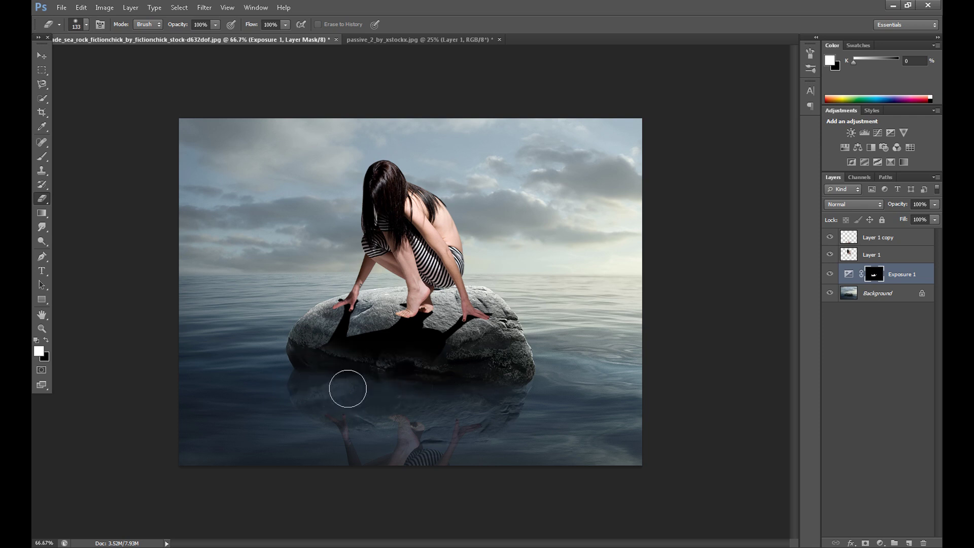
{"action": "key", "text": "ctrl+alt+z"}
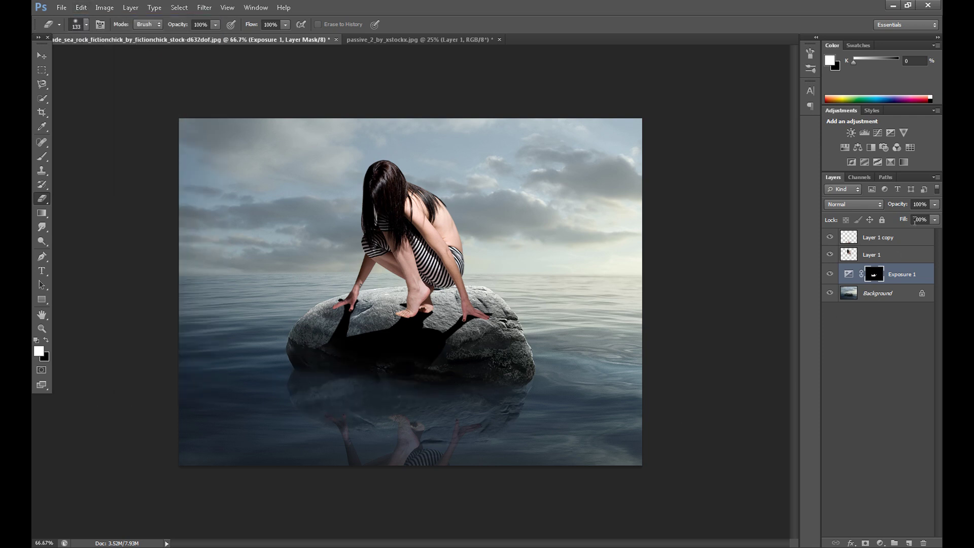
Blur the Exposure 1 shadow mask with a 18.2-pixel Gaussian Blur.
{"action": "left_click", "coordinate": [204, 7]}
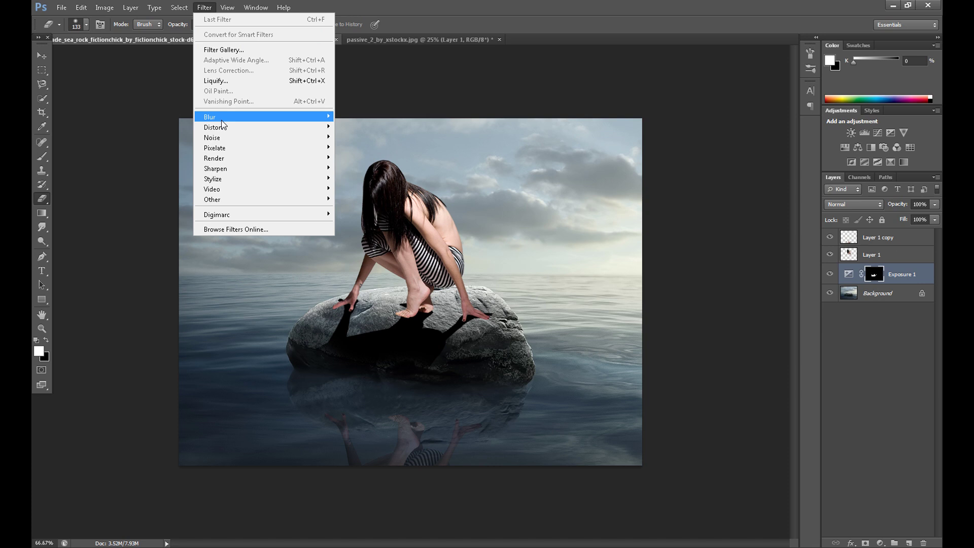
{"action": "mouse_move", "coordinate": [227, 121]}
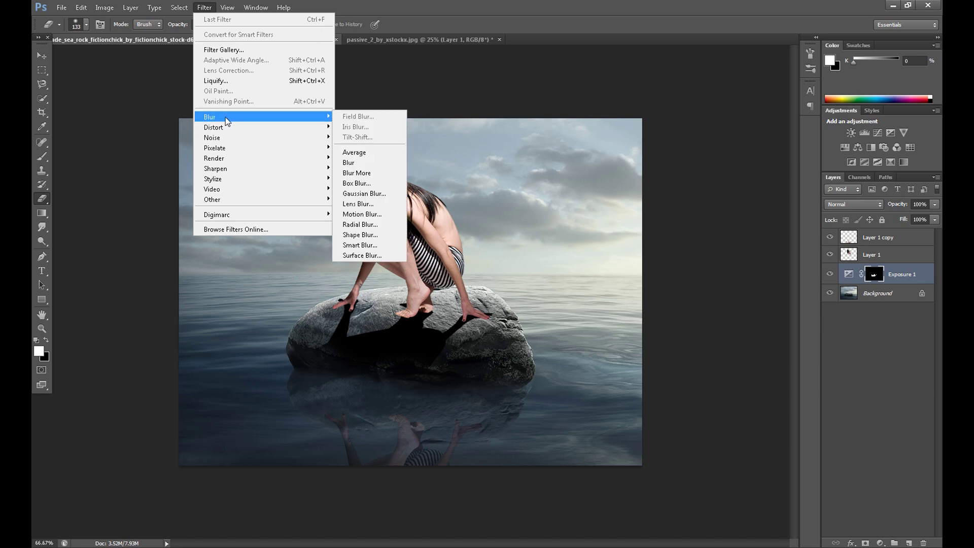
{"action": "left_click", "coordinate": [375, 197]}
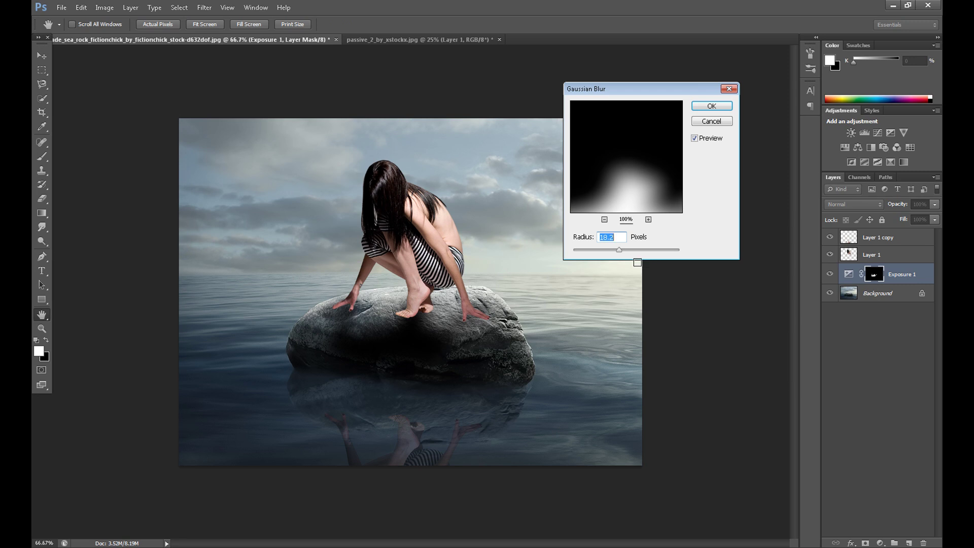
{"action": "left_click", "coordinate": [704, 111]}
{"action": "key", "text": "e"}
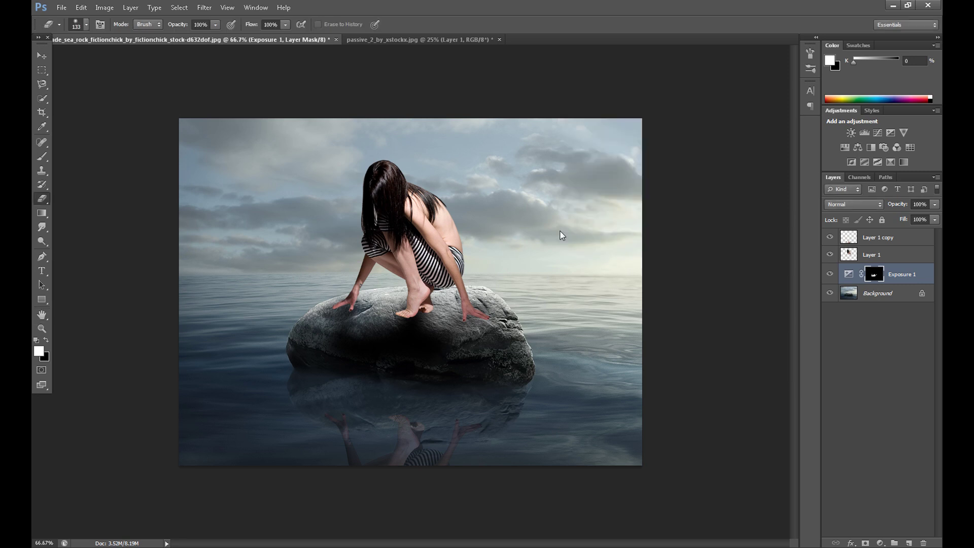
{"action": "left_click", "coordinate": [42, 69]}
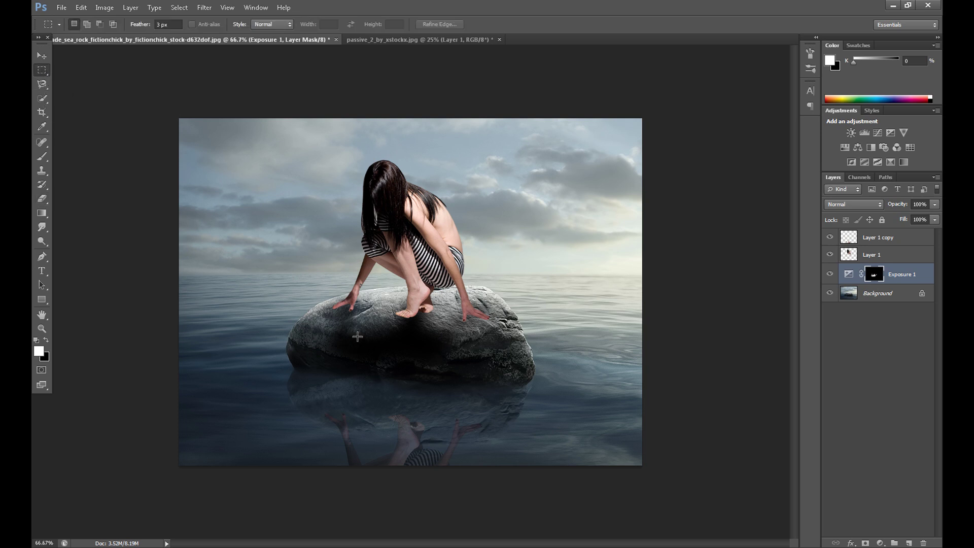
Free Transform the blurred shadow, skewing its lower left and right corners upward, and apply.
{"action": "right_click", "coordinate": [354, 323]}
{"action": "left_click", "coordinate": [391, 413]}
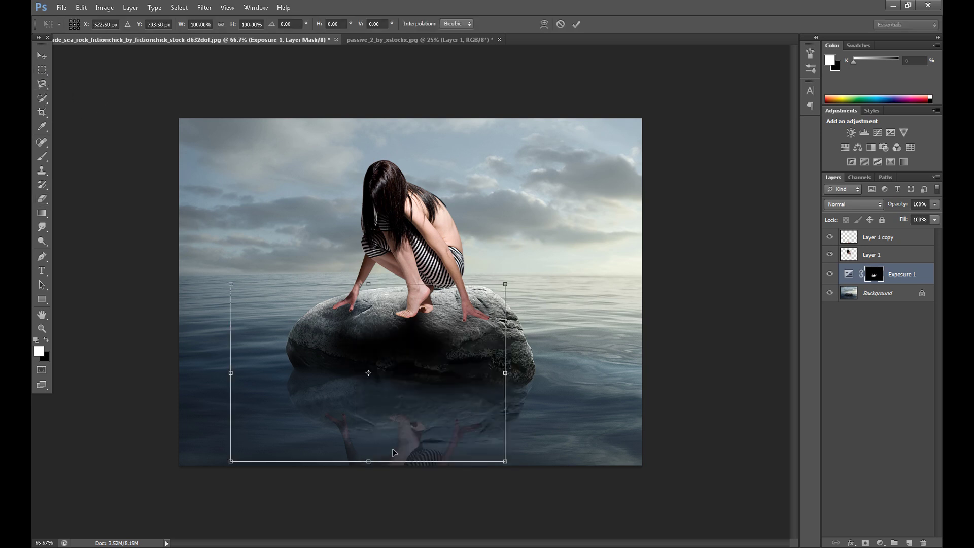
{"action": "left_click_drag", "start_coordinate": [505, 461], "coordinate": [445, 418]}
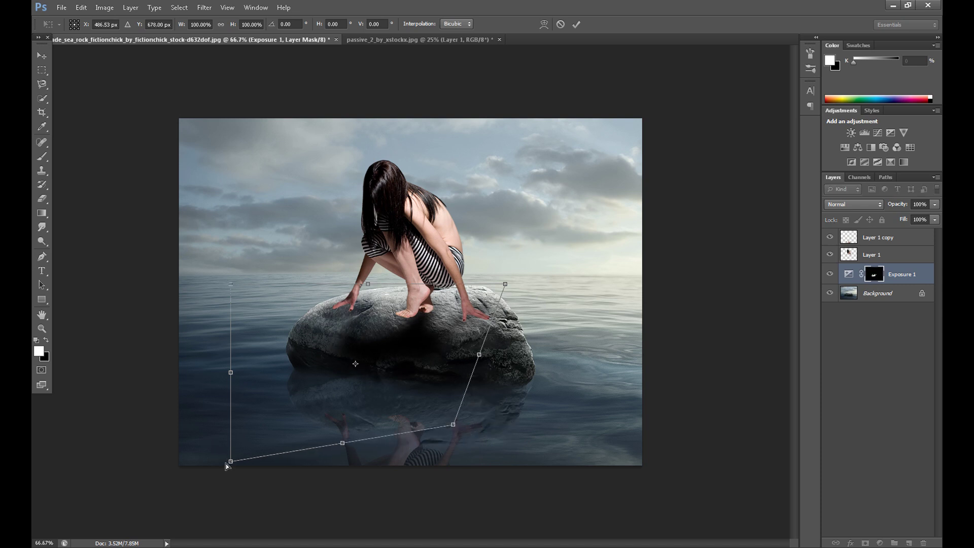
{"action": "left_click_drag", "start_coordinate": [232, 465], "coordinate": [227, 428]}
{"action": "key", "text": "m"}
{"action": "key", "text": "Return"}
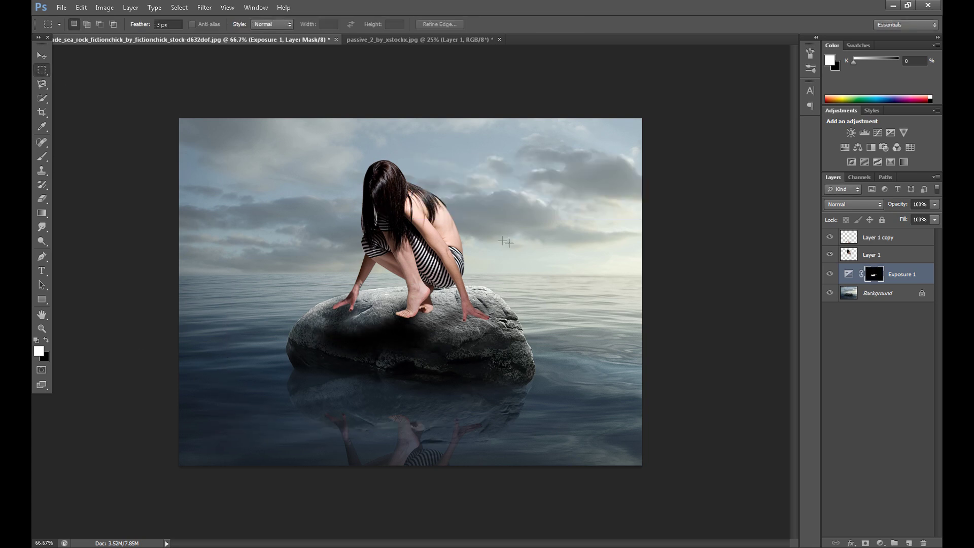
Lighten the shadow's dark patch on the rock with the Eraser at 47% opacity.
{"action": "left_click", "coordinate": [42, 199]}
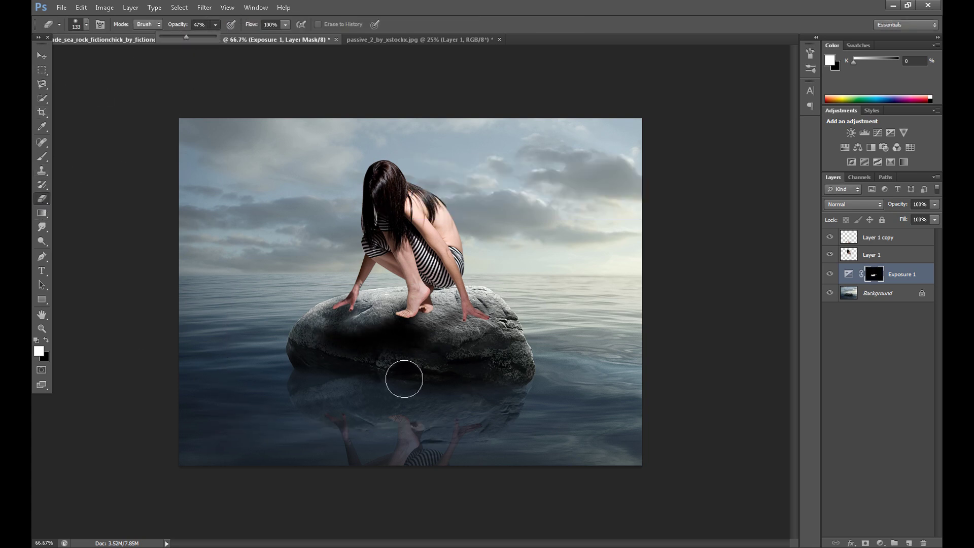
{"action": "mouse_move", "coordinate": [366, 341]}
{"action": "left_mouse_down"}
{"action": "mouse_move", "coordinate": [398, 348]}
{"action": "mouse_move", "coordinate": [387, 361]}
{"action": "mouse_move", "coordinate": [418, 387]}
{"action": "left_mouse_up"}
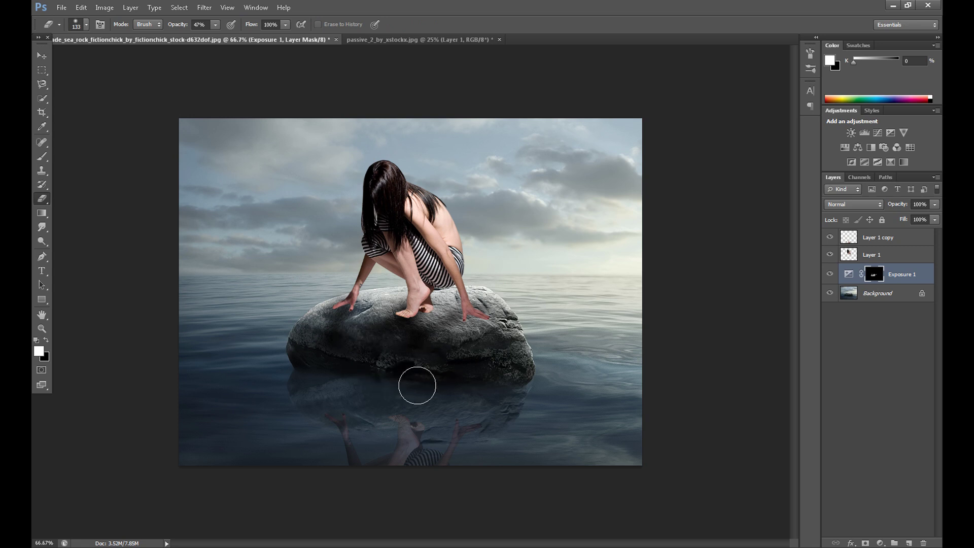
{"action": "left_click", "coordinate": [42, 156]}
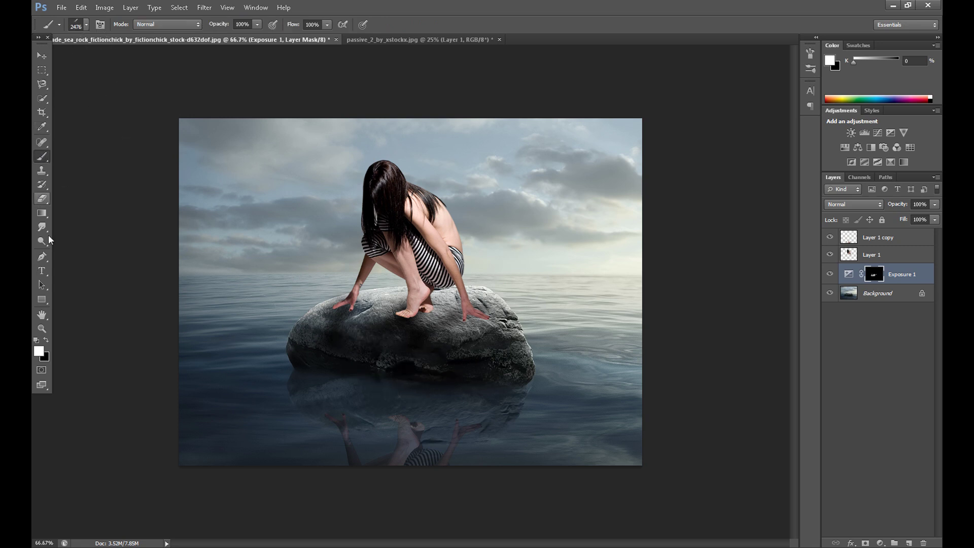
Set the foreground colour to black and add a new Layer 2 above Exposure 1.
{"action": "left_click", "coordinate": [39, 351]}
{"action": "left_click_drag", "start_coordinate": [489, 274], "coordinate": [430, 386]}
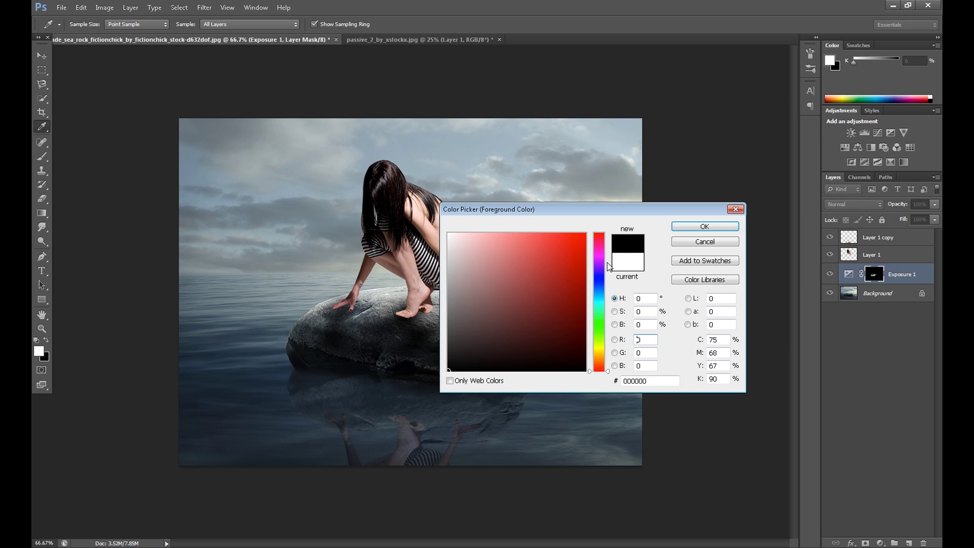
{"action": "left_click", "coordinate": [690, 227]}
{"action": "left_click", "coordinate": [913, 544]}
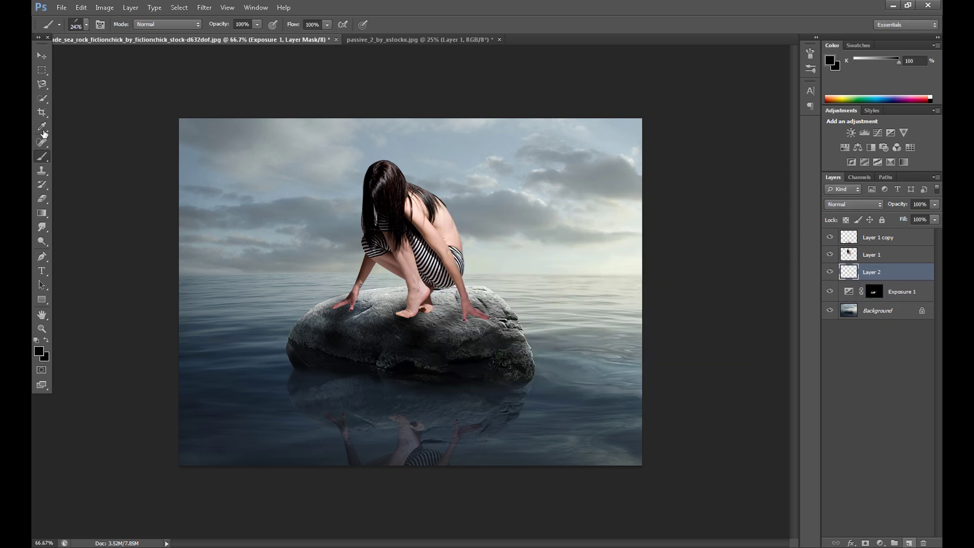
Paint a white stroke on the rock with a 178 px brush, then step backward to remove it.
{"action": "key", "text": "x"}
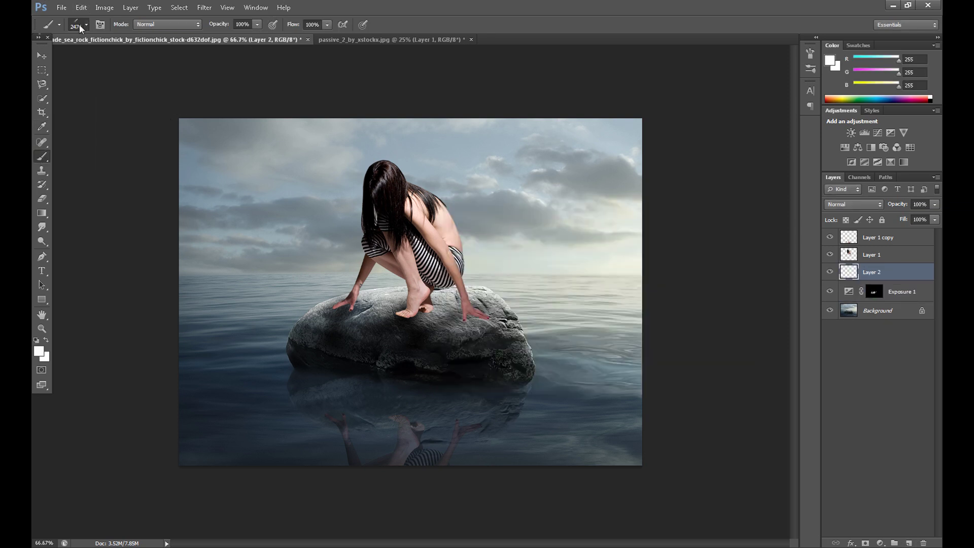
{"action": "left_click", "coordinate": [79, 25]}
{"action": "left_click_drag", "start_coordinate": [154, 109], "coordinate": [154, 157]}
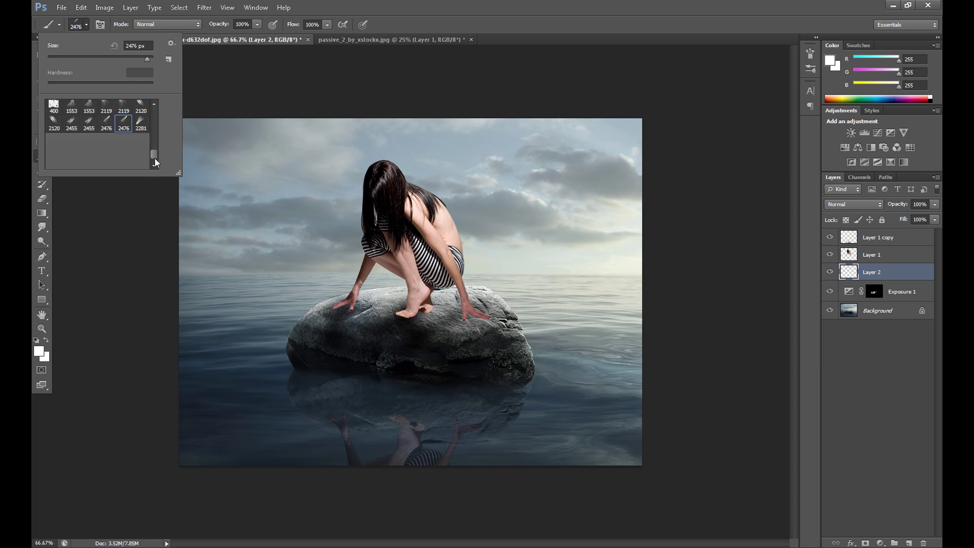
{"action": "left_click", "coordinate": [113, 57]}
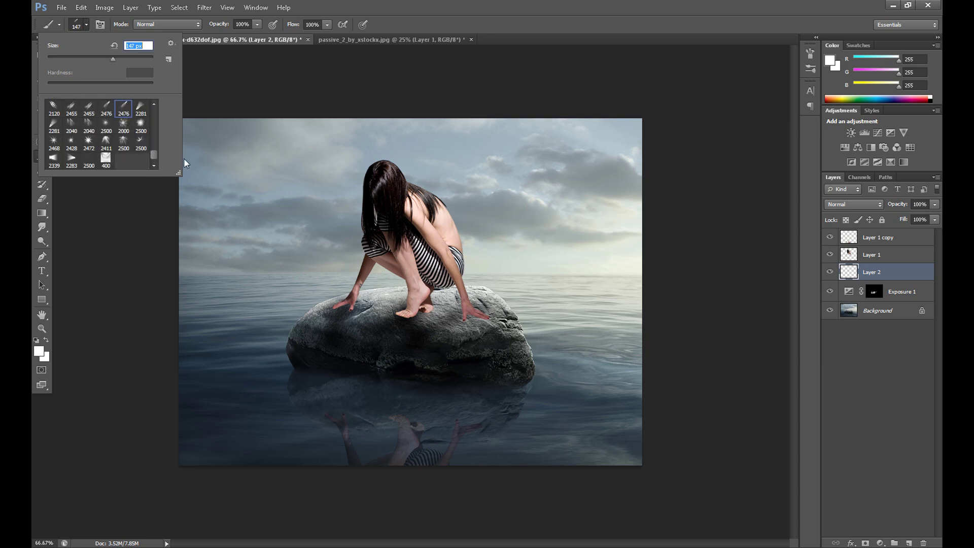
{"action": "left_click", "coordinate": [453, 326]}
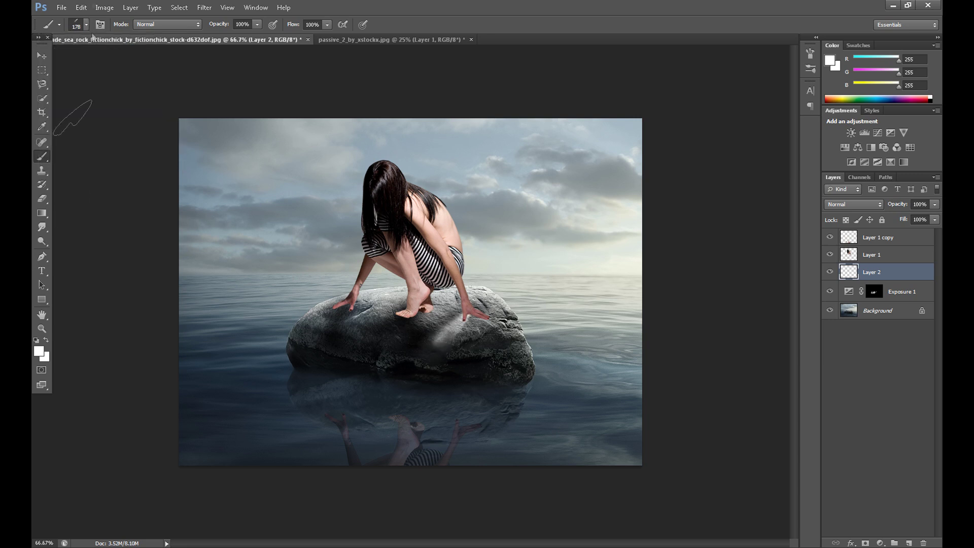
{"action": "left_click", "coordinate": [81, 7]}
{"action": "left_click", "coordinate": [101, 37]}
Reset the foreground colour to black for the contact shadow, then pick the Eraser.
{"action": "left_click", "coordinate": [43, 354]}
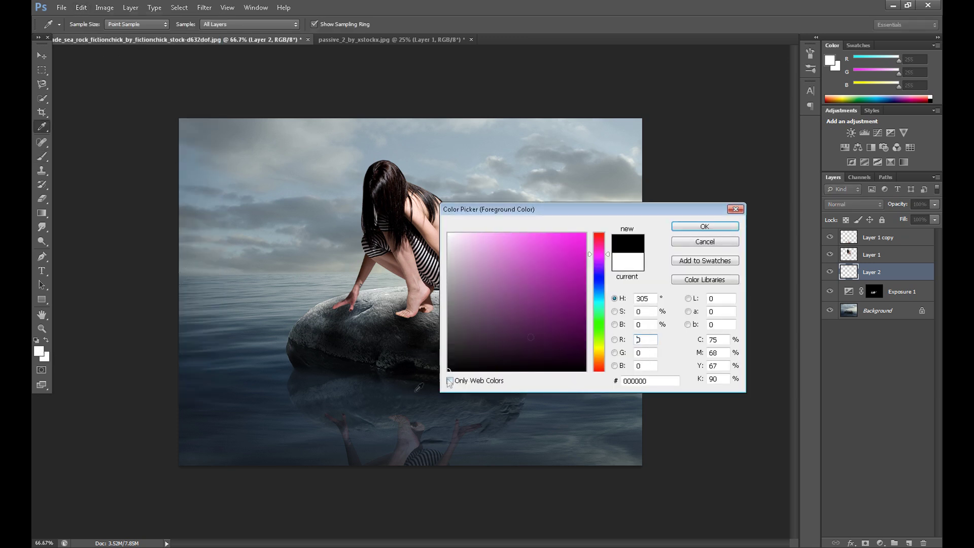
{"action": "left_click", "coordinate": [703, 226]}
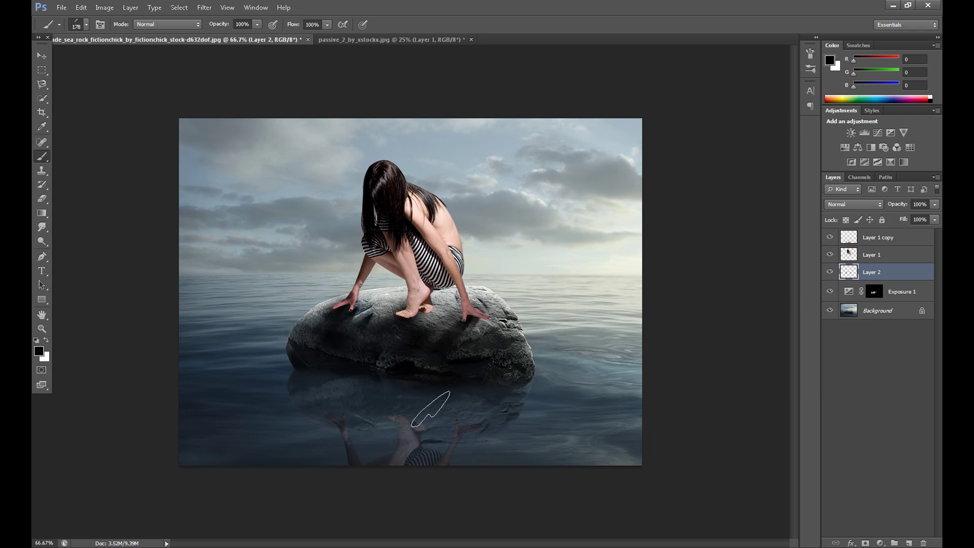
{"action": "left_click", "coordinate": [43, 198]}
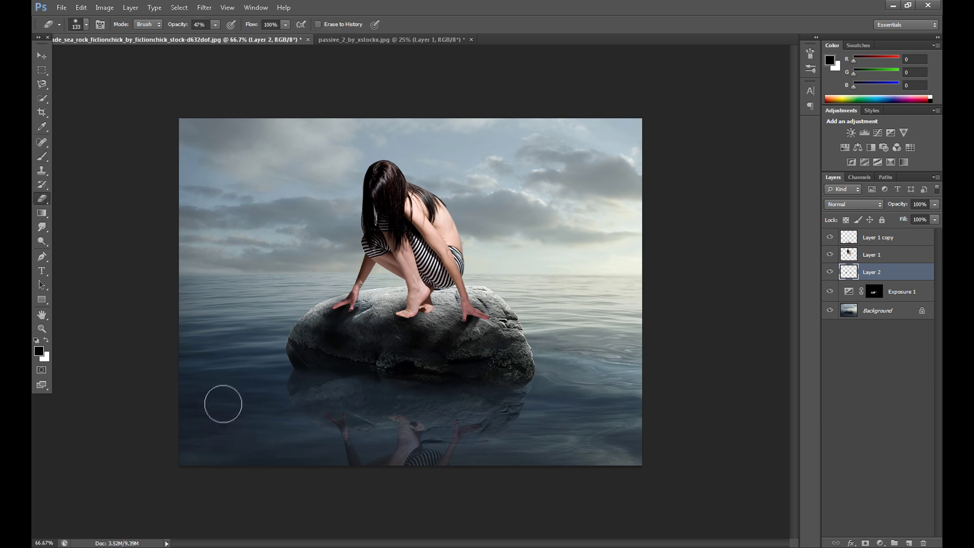
Apply a Gaussian Blur with a 23.7-pixel radius to the painted shadow on Layer 2.
{"action": "left_click", "coordinate": [205, 8]}
{"action": "mouse_move", "coordinate": [232, 122]}
{"action": "left_click", "coordinate": [393, 196]}
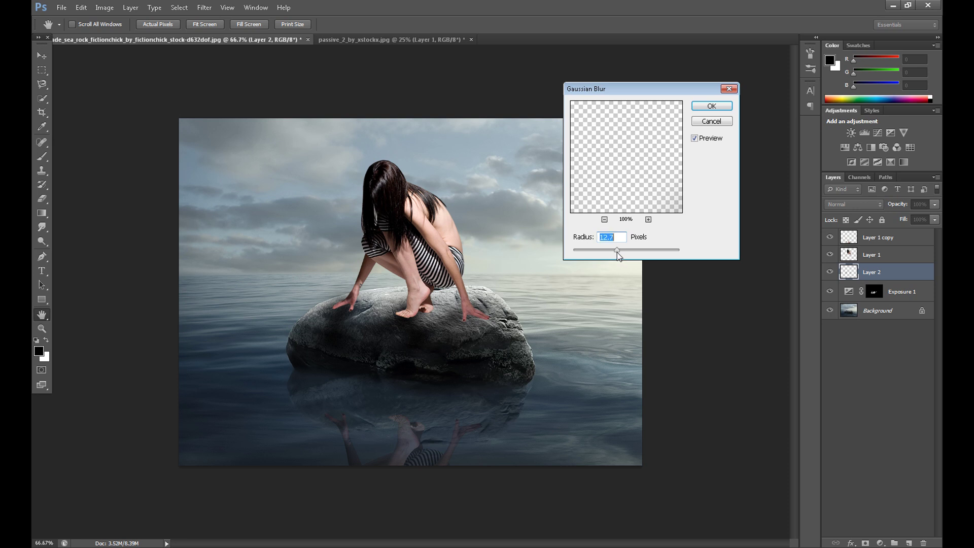
{"action": "left_click_drag", "start_coordinate": [617, 252], "coordinate": [621, 254]}
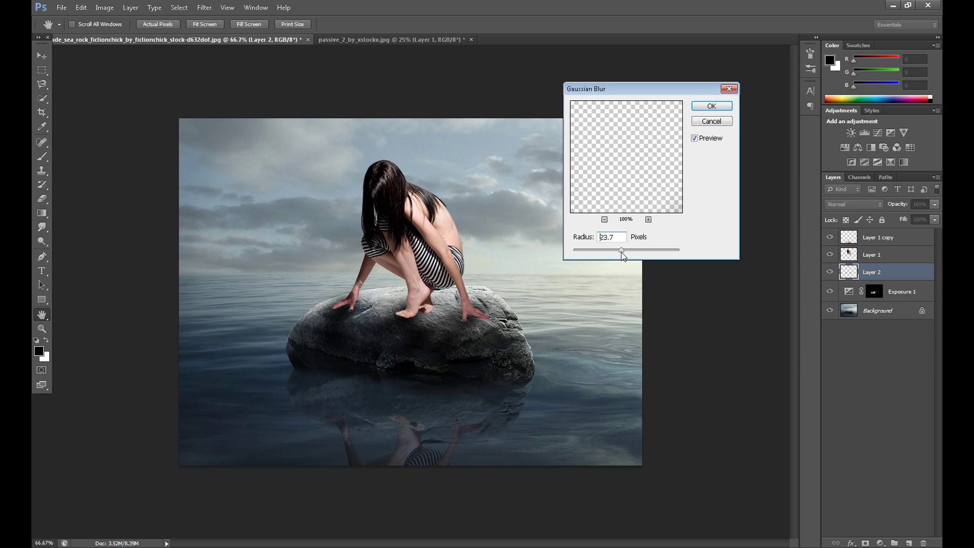
{"action": "left_click", "coordinate": [716, 109]}
Erase the shadow around the left hand, then reselect Layer 2 with the Brush.
{"action": "key", "text": "e"}
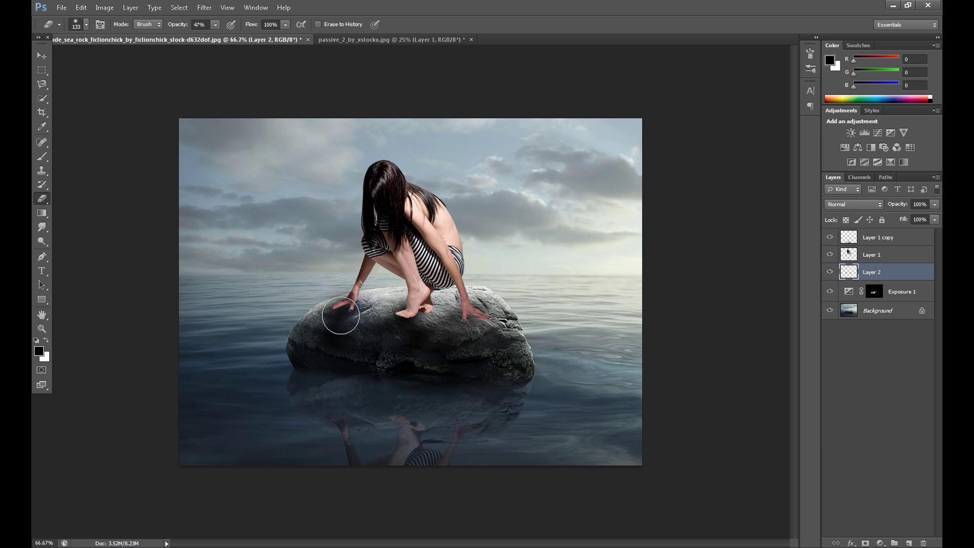
{"action": "left_click_drag", "start_coordinate": [340, 316], "coordinate": [337, 318]}
{"action": "left_click", "coordinate": [873, 294]}
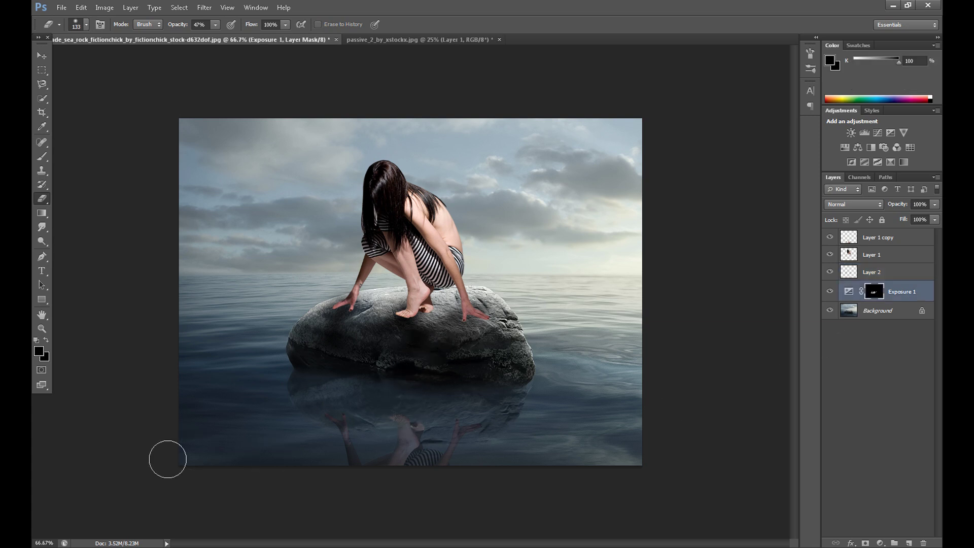
{"action": "key", "text": "ctrl+z"}
{"action": "left_click", "coordinate": [847, 275]}
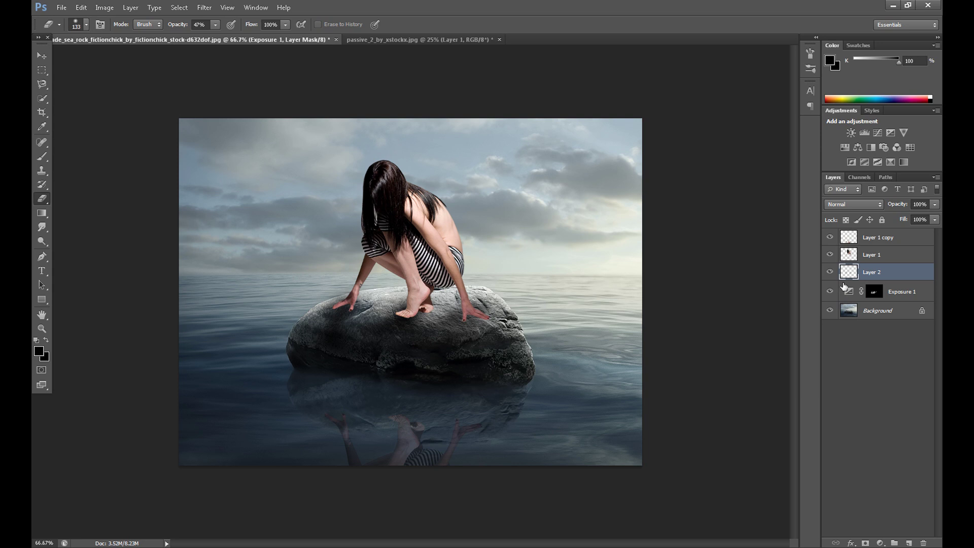
{"action": "key", "text": "b"}
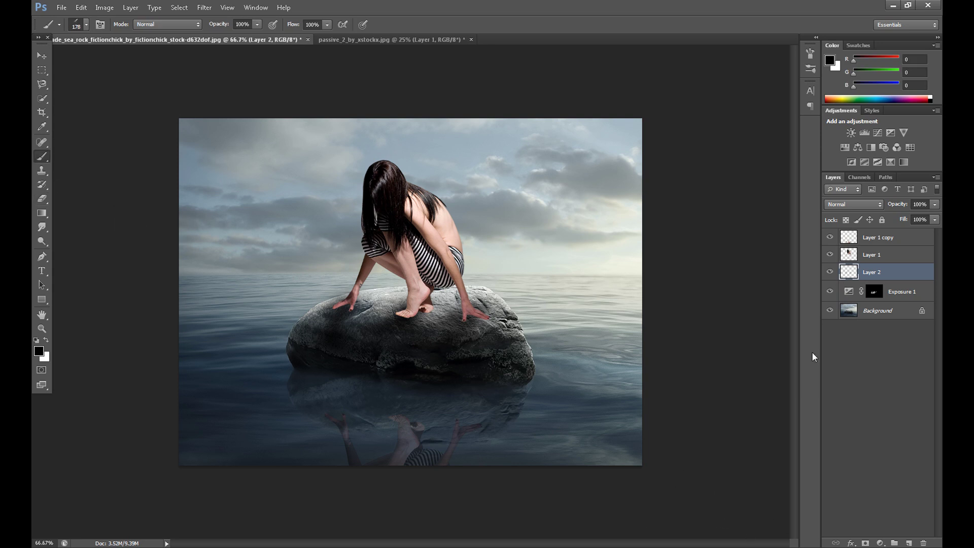
Duplicate the Background layer to create a Background copy.
{"action": "left_click", "coordinate": [853, 314]}
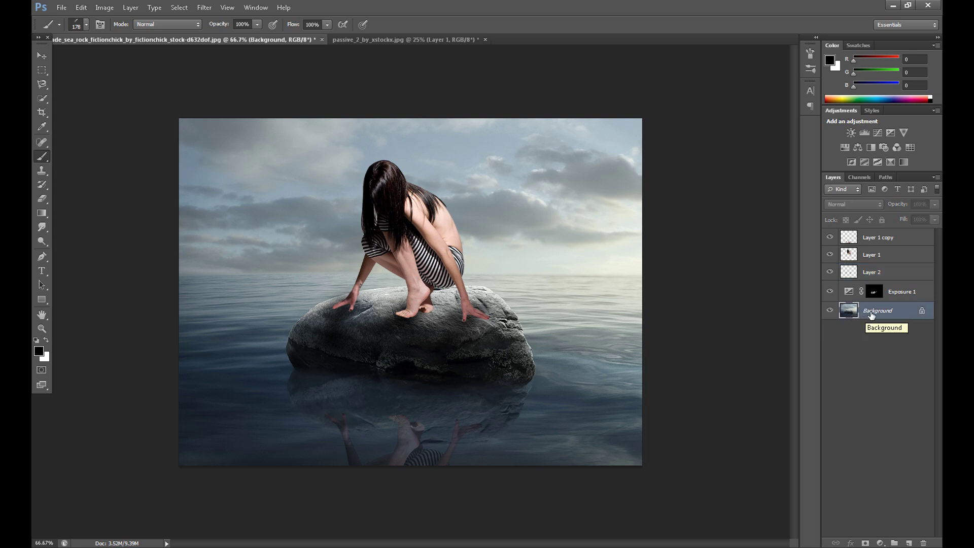
{"action": "right_click", "coordinate": [871, 316]}
{"action": "left_click", "coordinate": [833, 337]}
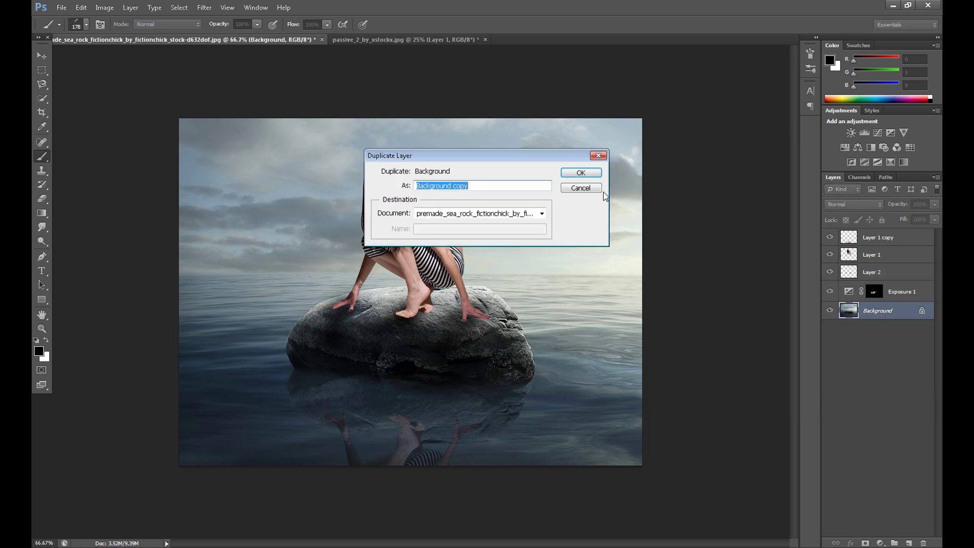
{"action": "left_click", "coordinate": [581, 173]}
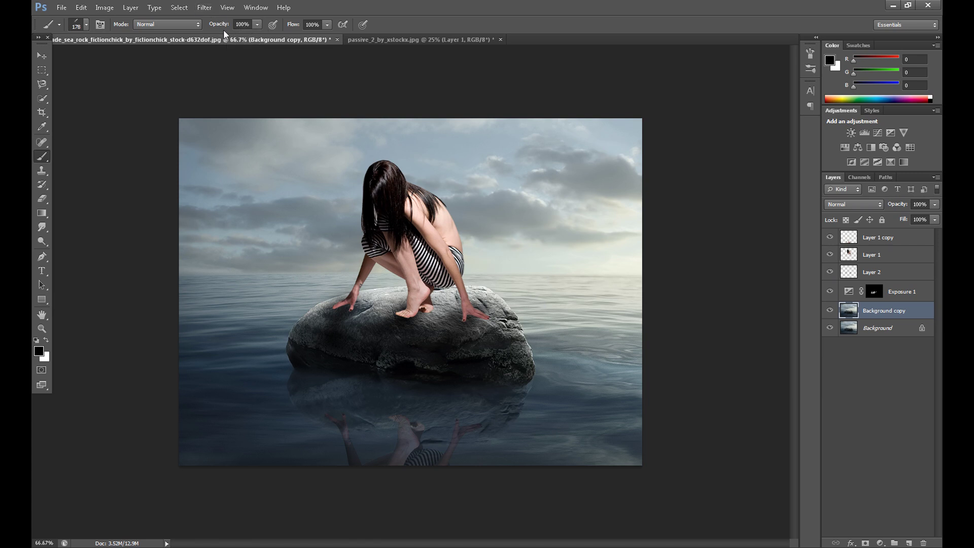
Apply a spotlight Lighting Effect to Background copy, then toggle its visibility to compare.
{"action": "key", "text": "ctrl+minus"}
{"action": "key", "text": "ctrl+minus"}
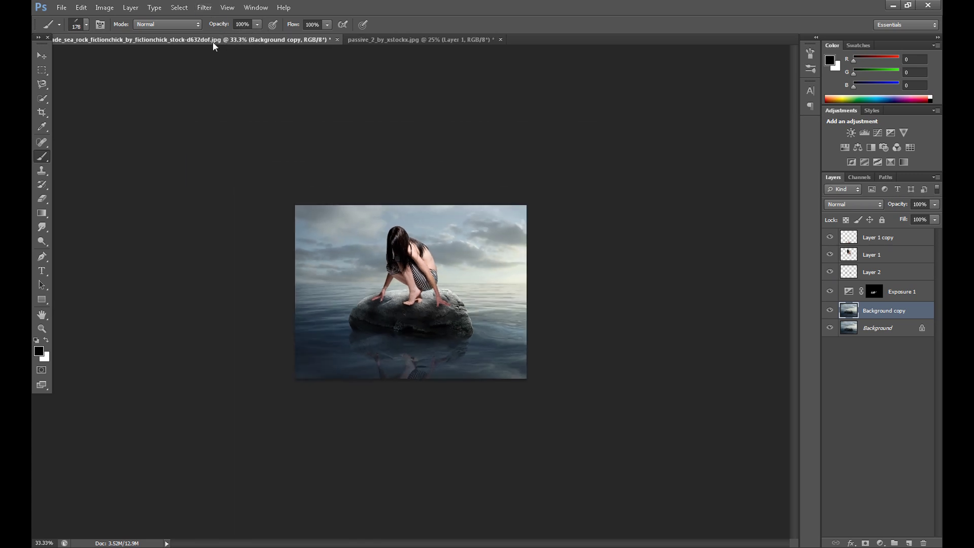
{"action": "left_click", "coordinate": [204, 7]}
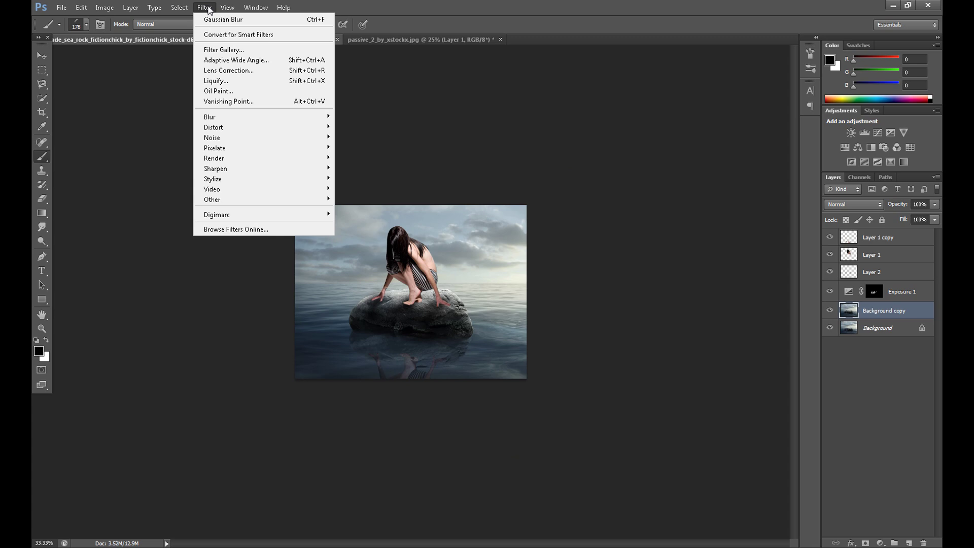
{"action": "mouse_move", "coordinate": [284, 158]}
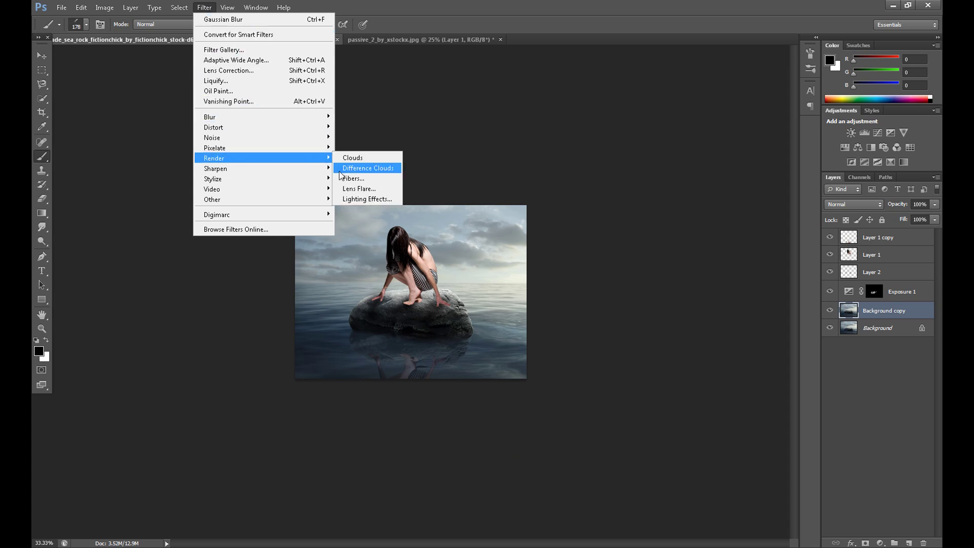
{"action": "left_click", "coordinate": [368, 198]}
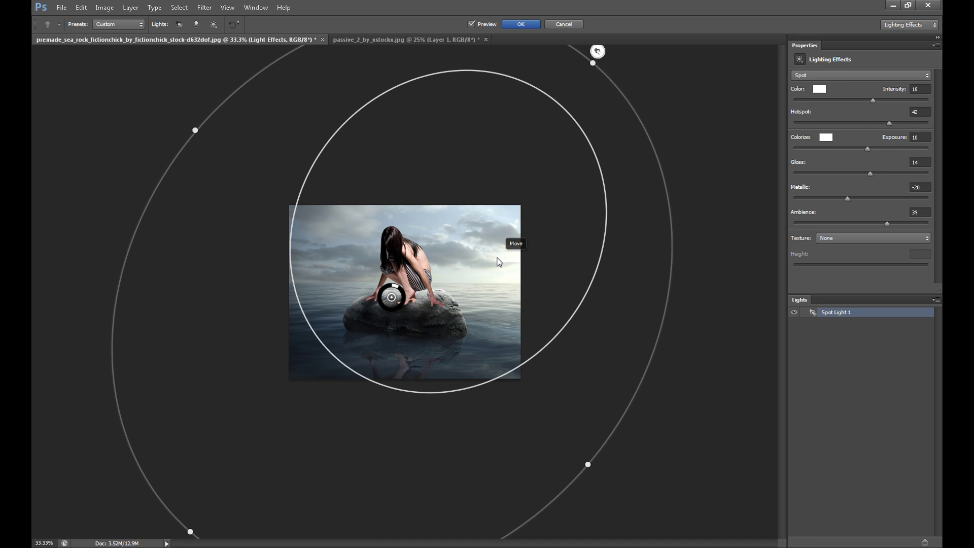
{"action": "left_click_drag", "start_coordinate": [497, 258], "coordinate": [501, 258]}
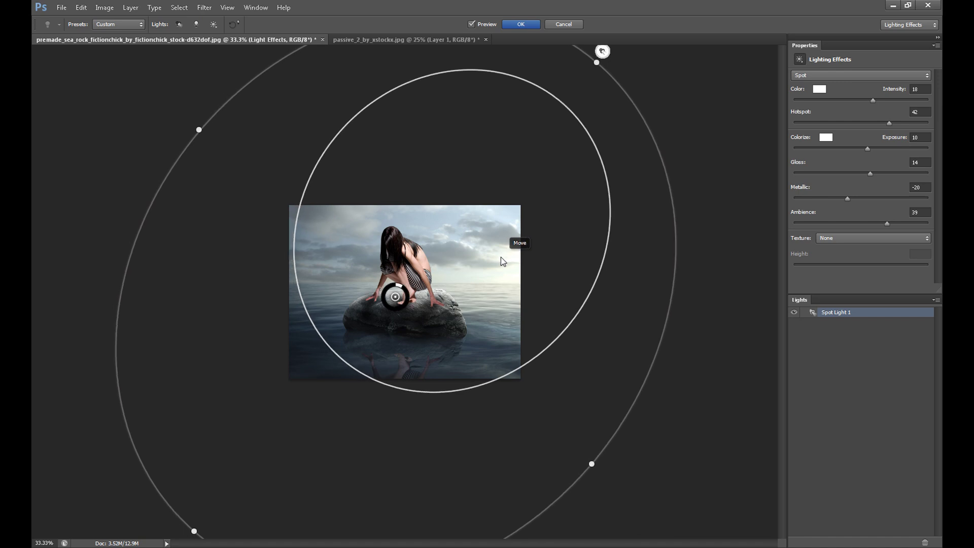
{"action": "left_click", "coordinate": [525, 25]}
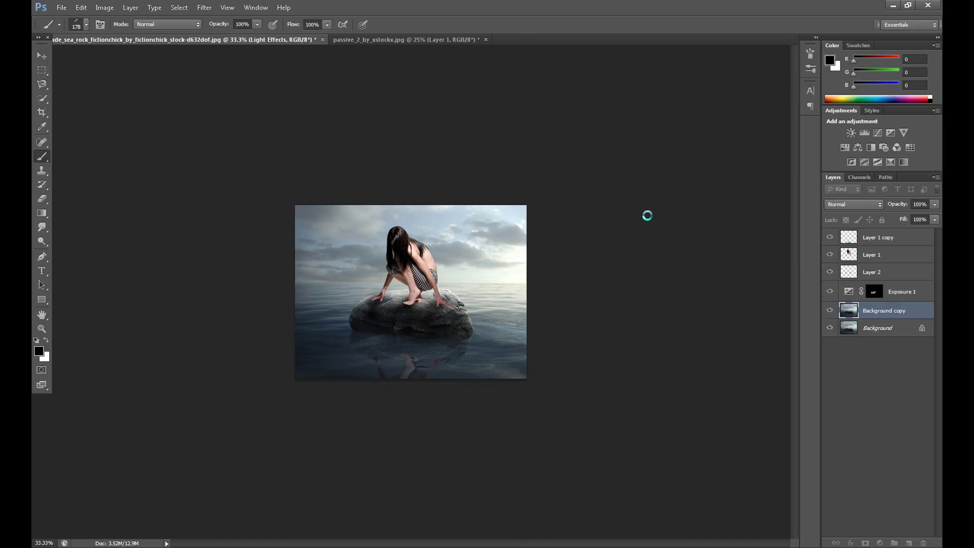
{"action": "key", "text": "ctrl+plus"}
{"action": "key", "text": "ctrl+plus"}
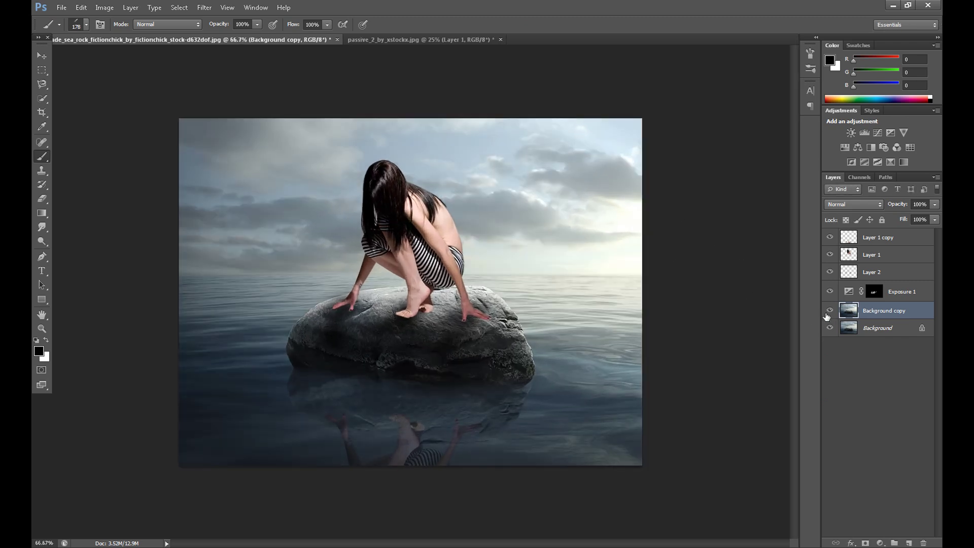
{"action": "left_click", "coordinate": [830, 312]}
{"action": "left_click", "coordinate": [830, 312]}
Add a new empty Layer 3 above Layer 1.
{"action": "left_click", "coordinate": [881, 255]}
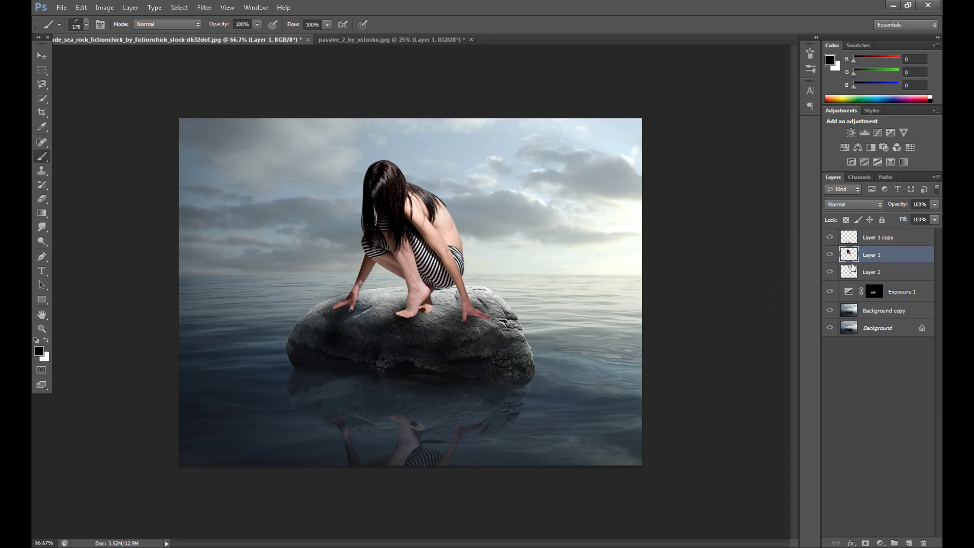
{"action": "left_click", "coordinate": [910, 543]}
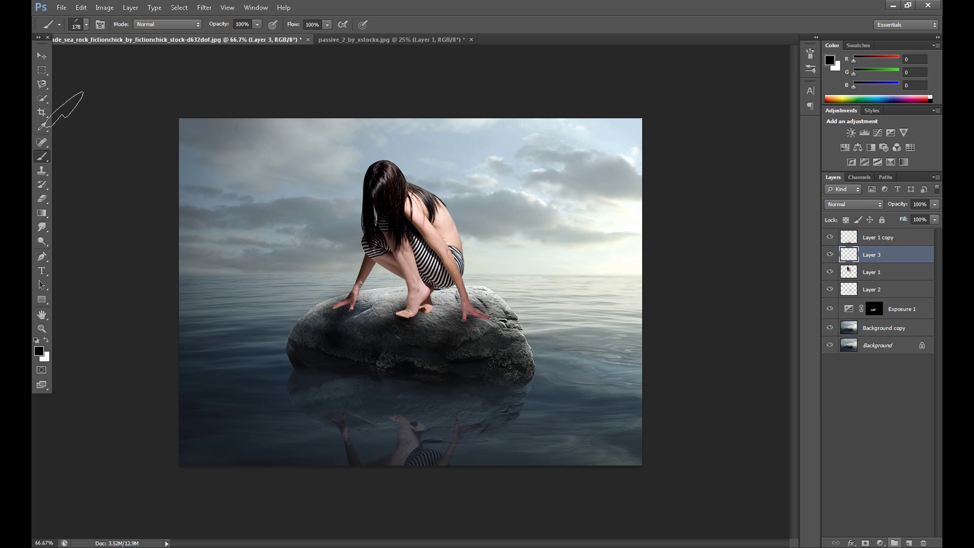
{"action": "left_click", "coordinate": [41, 157]}
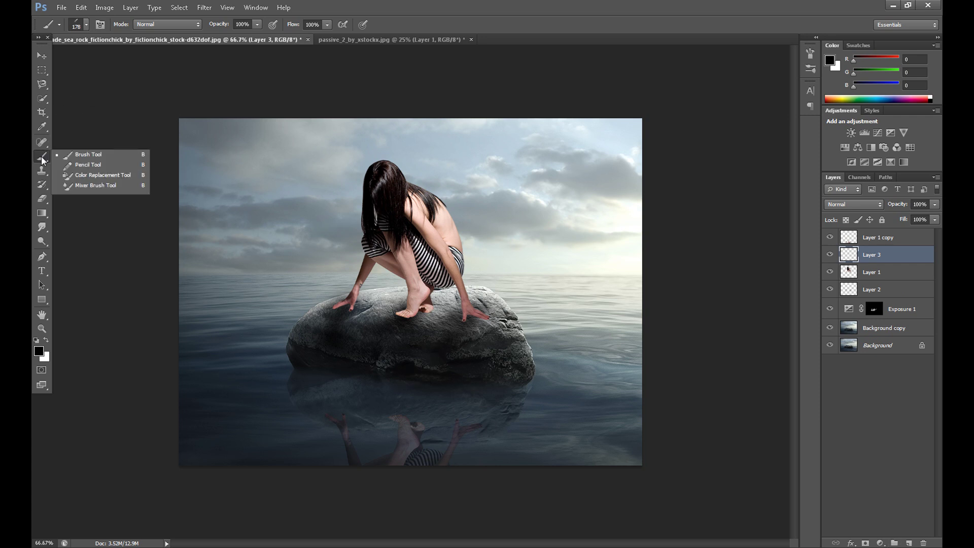
{"action": "left_click", "coordinate": [81, 26]}
Choose the 2476 px water-splash brush tip, cancelling an attempted Load Brushes.
{"action": "left_click", "coordinate": [81, 26]}
{"action": "left_click_drag", "start_coordinate": [153, 114], "coordinate": [154, 177]}
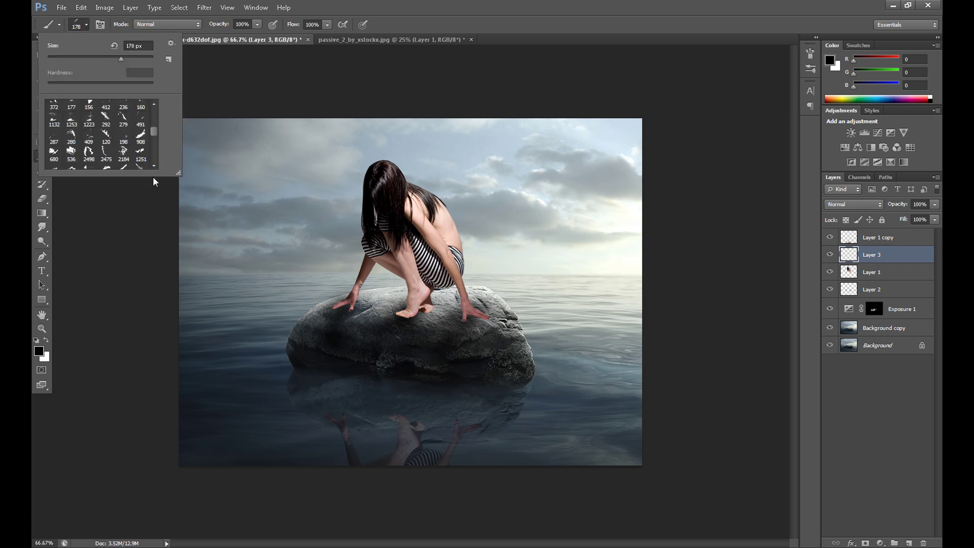
{"action": "left_click_drag", "start_coordinate": [153, 131], "coordinate": [154, 160]}
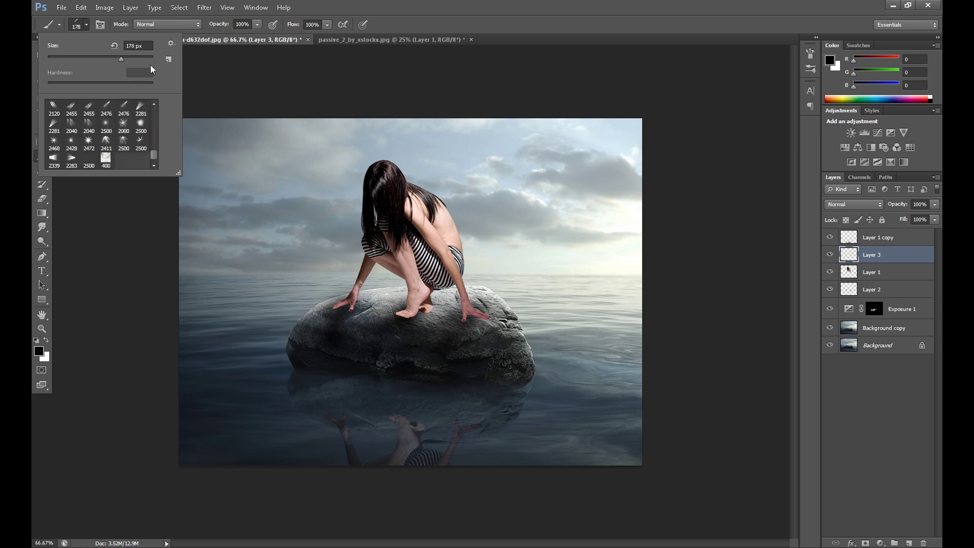
{"action": "left_click", "coordinate": [171, 45]}
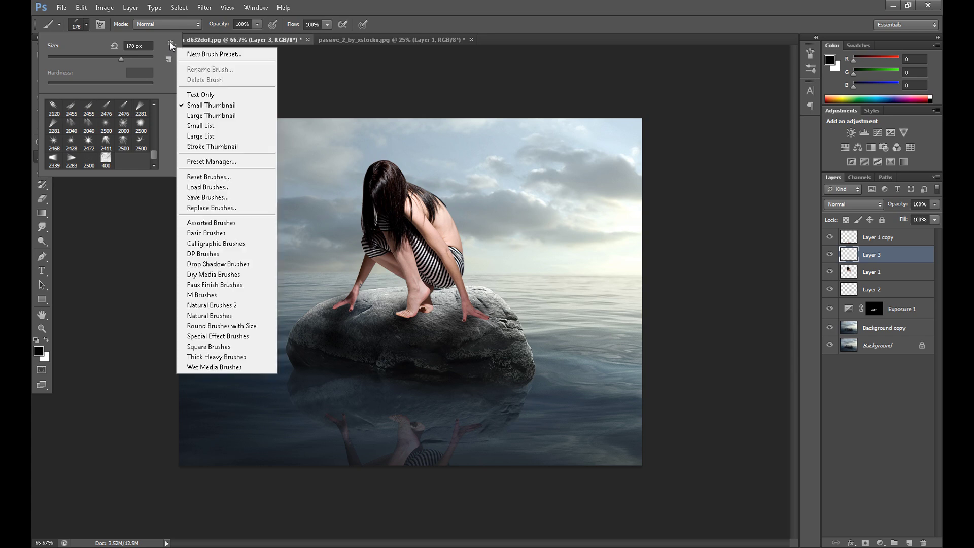
{"action": "left_click", "coordinate": [229, 188]}
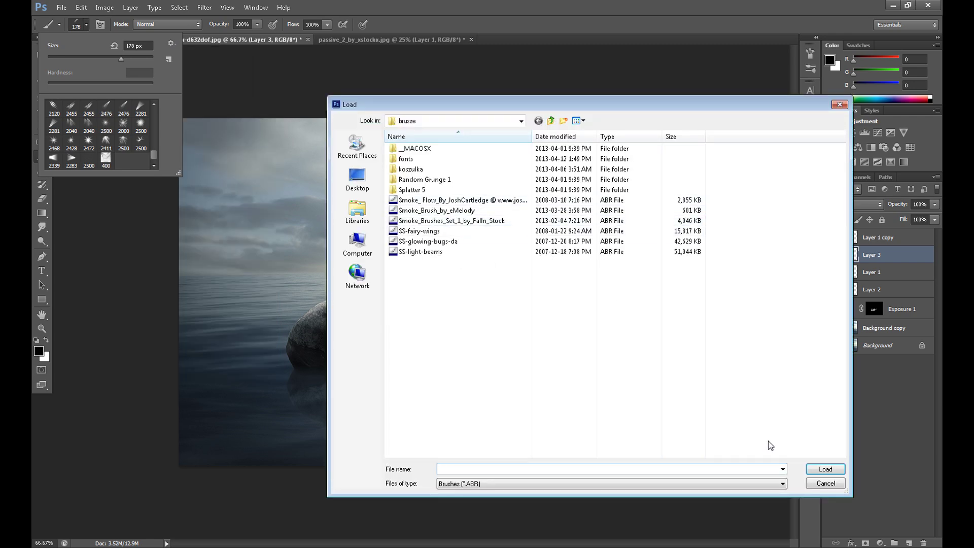
{"action": "left_click", "coordinate": [826, 483]}
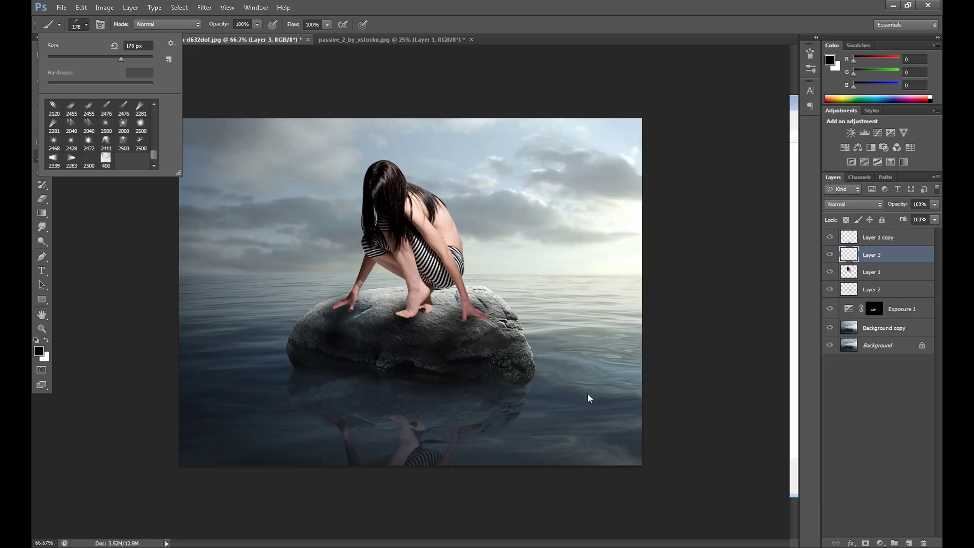
{"action": "left_click", "coordinate": [129, 110]}
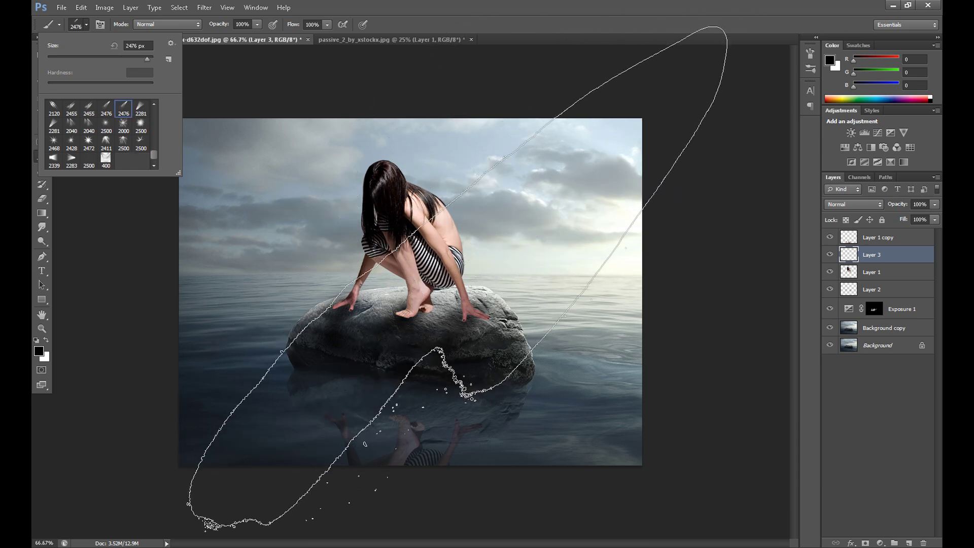
Brush white haze over the sea on Layer 3 at 76% opacity, then hide Layer 3.
{"action": "key", "text": "x"}
{"action": "left_click", "coordinate": [458, 277]}
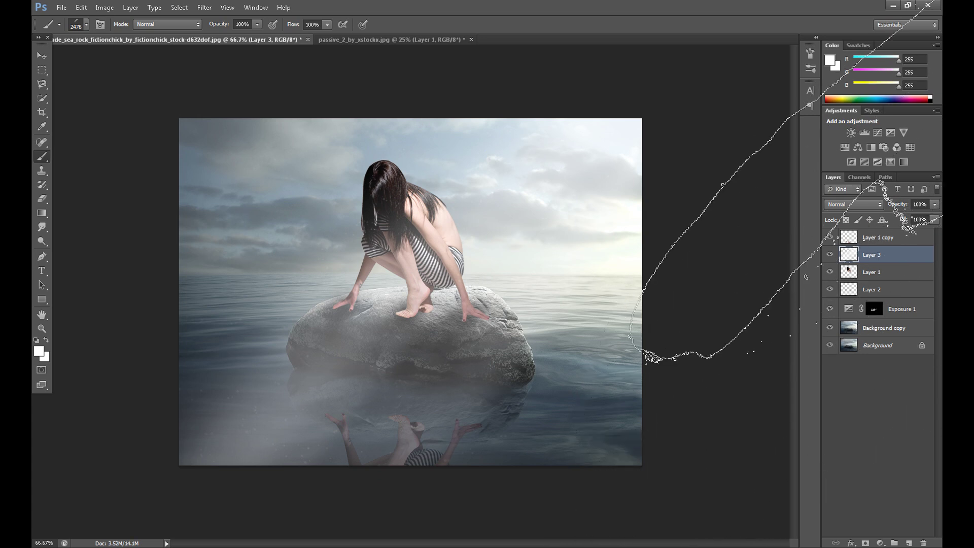
{"action": "left_click", "coordinate": [936, 205]}
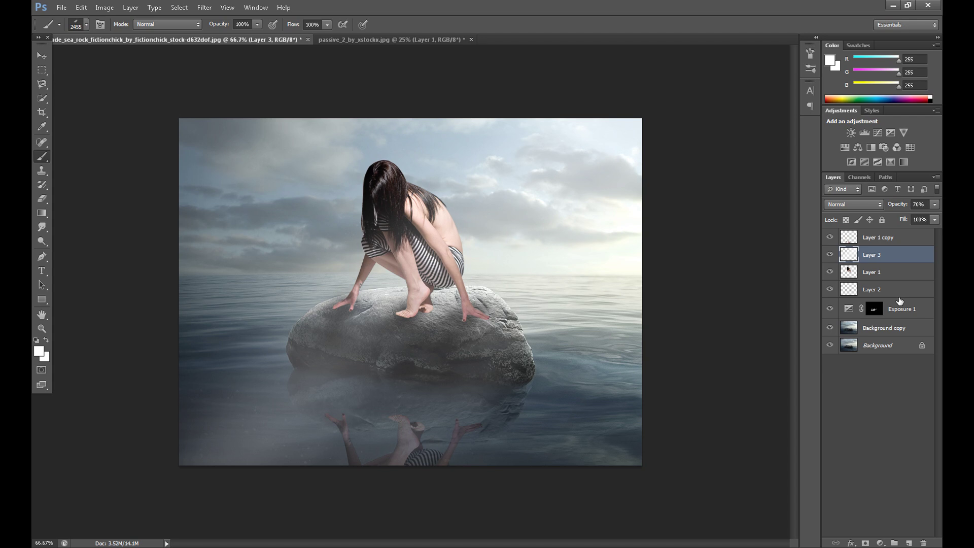
{"action": "left_click", "coordinate": [830, 254]}
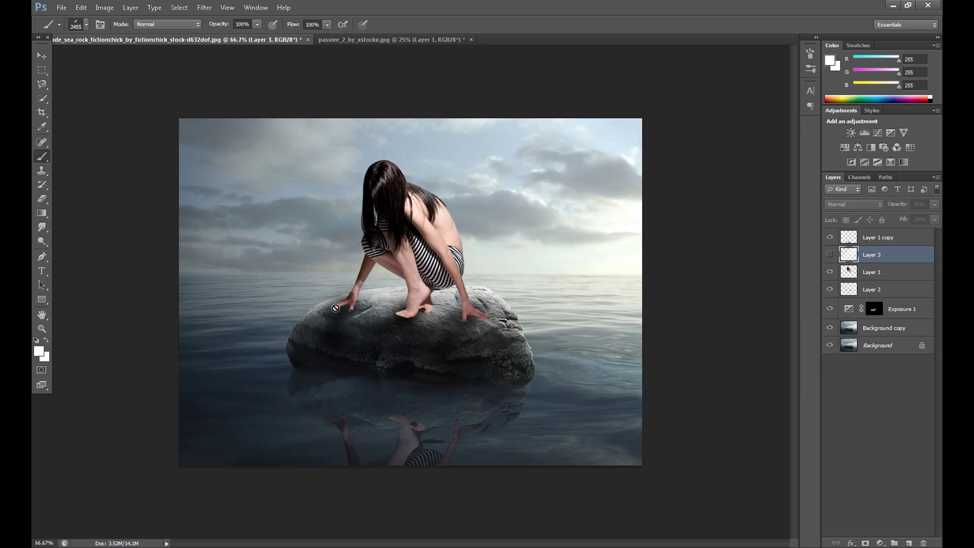
Add Layer 4 above Layer 1, fill it with 50% gray and set it to Overlay.
{"action": "left_click", "coordinate": [872, 275]}
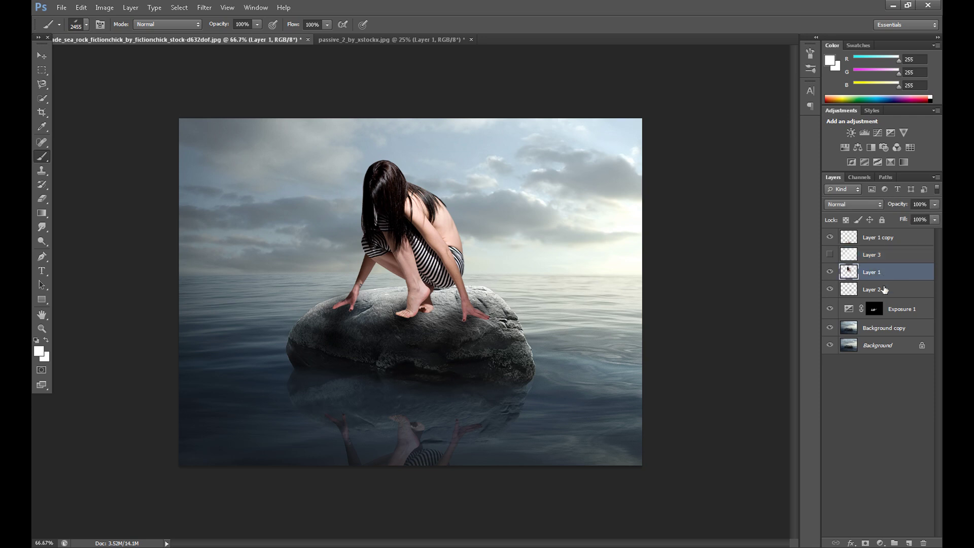
{"action": "left_click", "coordinate": [909, 543]}
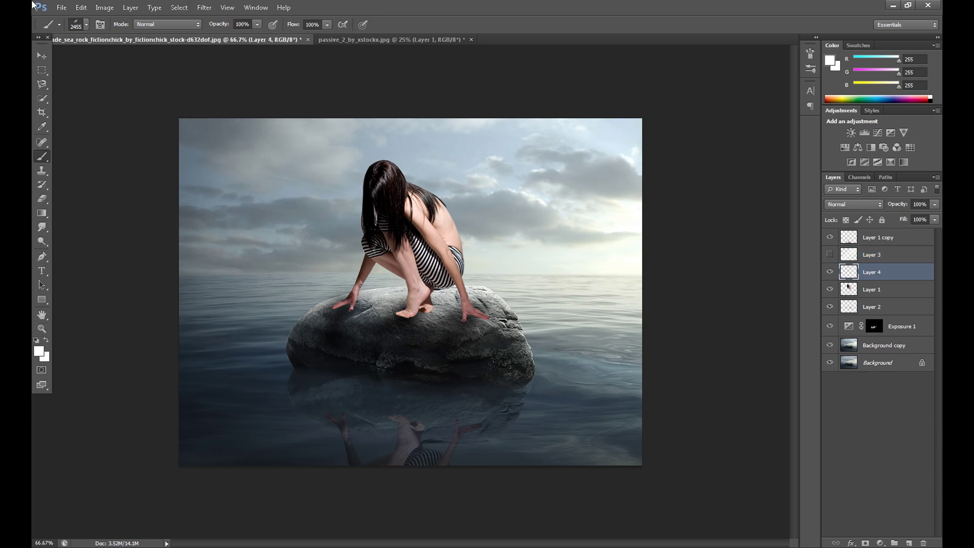
{"action": "key", "text": "v"}
{"action": "left_click", "coordinate": [81, 8]}
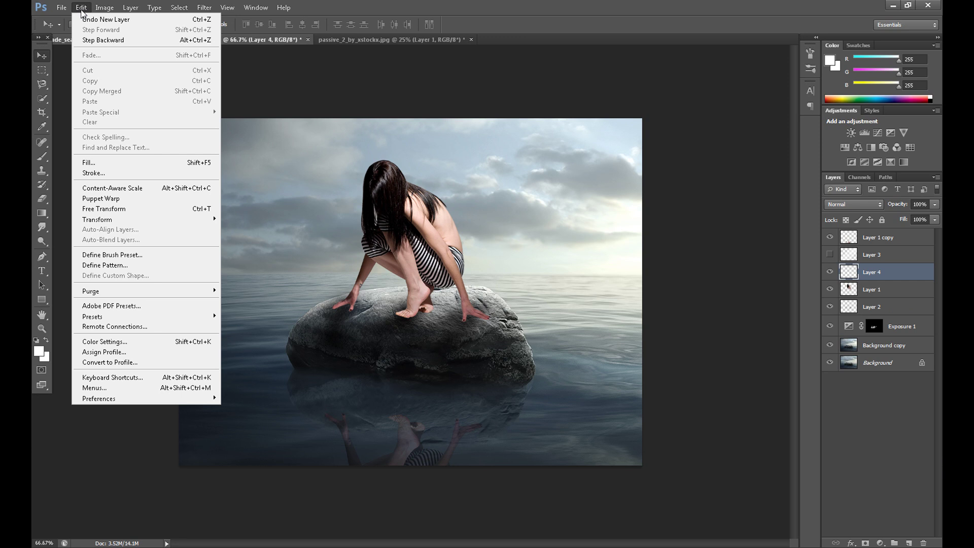
{"action": "left_click", "coordinate": [114, 162]}
{"action": "left_click", "coordinate": [549, 163]}
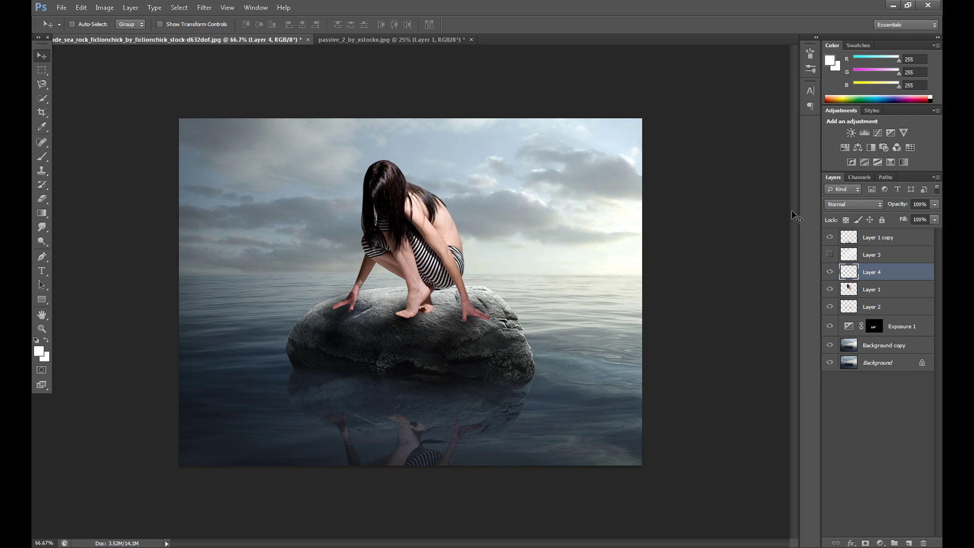
{"action": "left_click", "coordinate": [860, 204]}
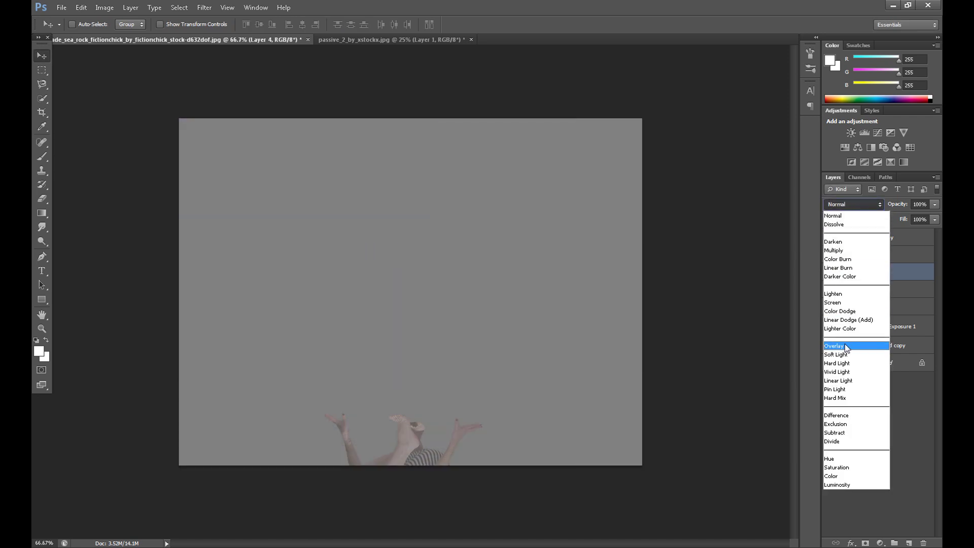
{"action": "left_click", "coordinate": [857, 347]}
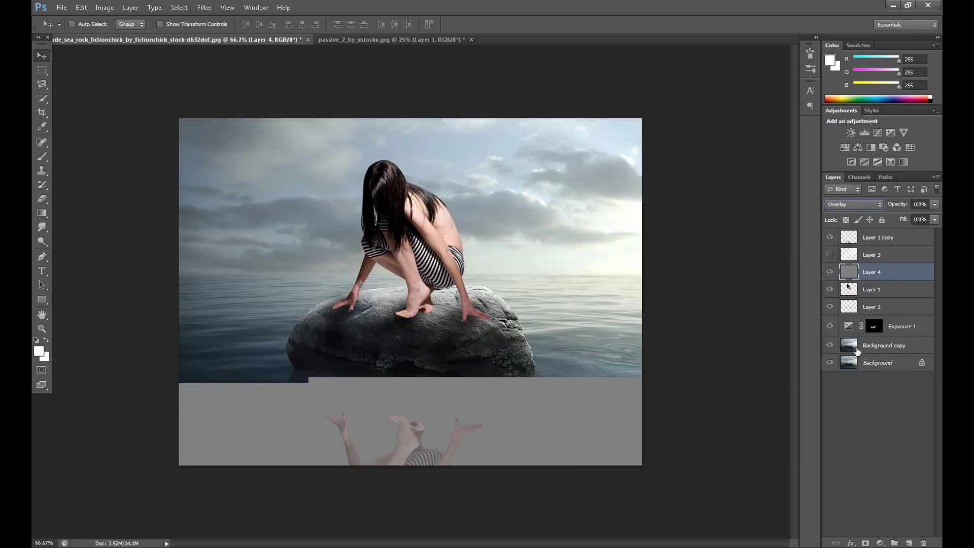
{"action": "left_click", "coordinate": [40, 242]}
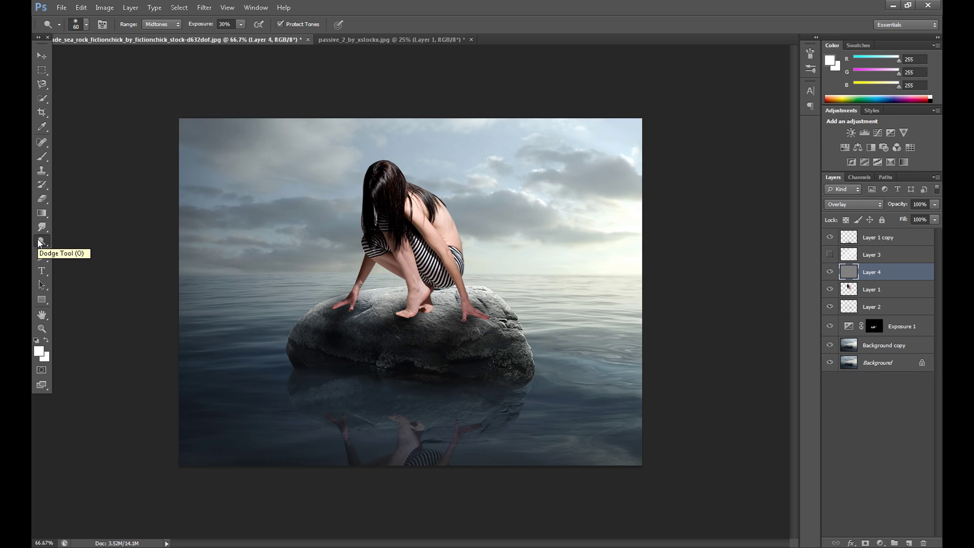
Zoom in and dodge the woman's shoulder and upper arm with a 34 px brush.
{"action": "key", "text": "ctrl+plus"}
{"action": "key", "text": "ctrl+plus"}
{"action": "scroll", "coordinate": [755, 263], "scroll_direction": "up", "scroll_amount": 5}
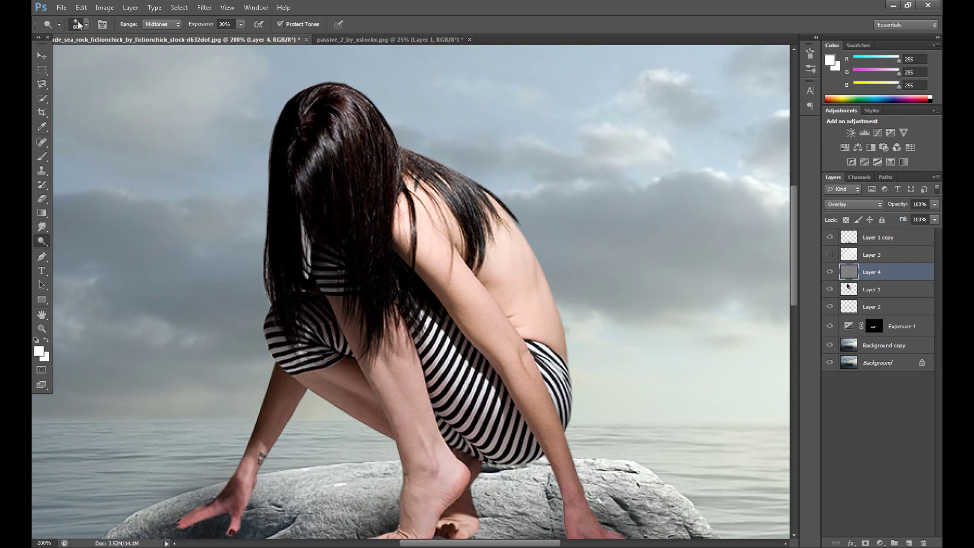
{"action": "left_click", "coordinate": [79, 25]}
{"action": "left_click_drag", "start_coordinate": [77, 58], "coordinate": [67, 58]}
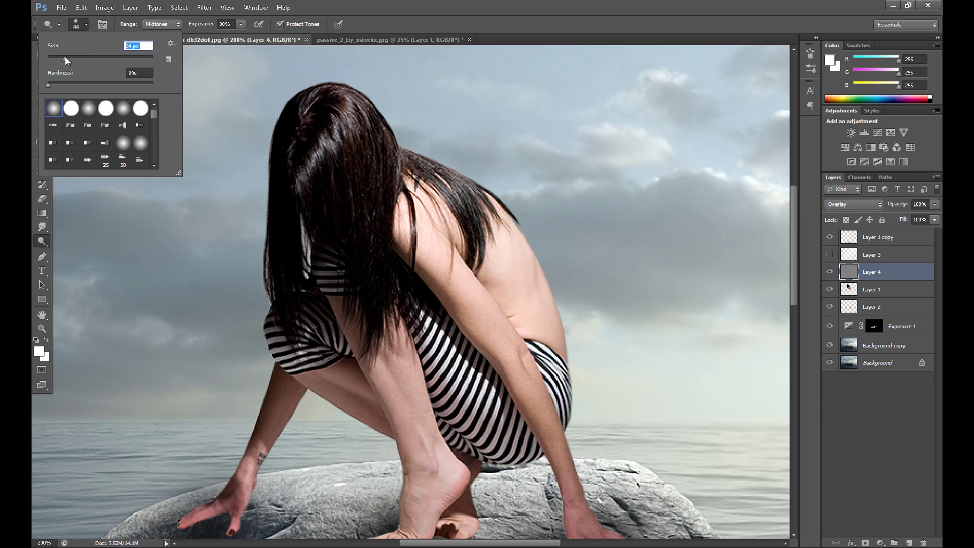
{"action": "left_click", "coordinate": [513, 256]}
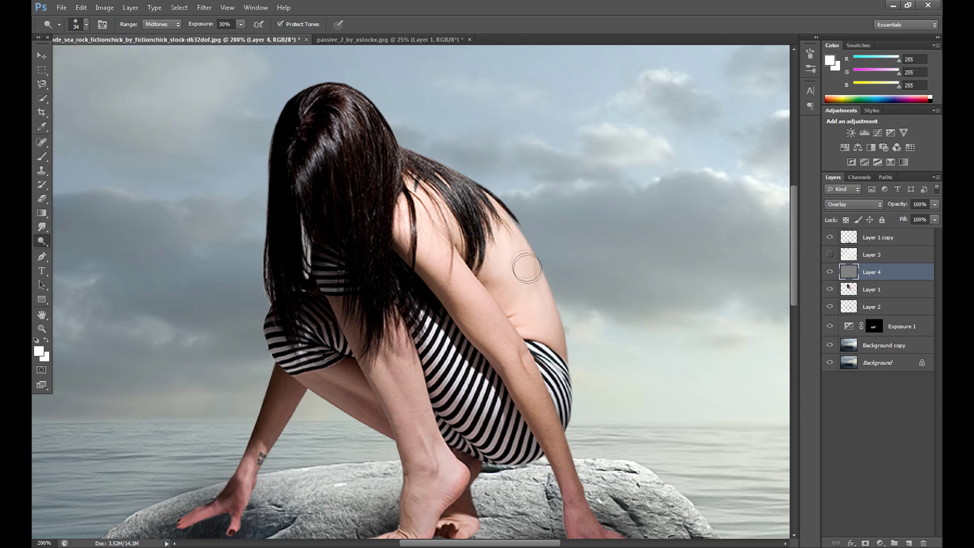
{"action": "mouse_move", "coordinate": [526, 267]}
{"action": "left_mouse_down"}
{"action": "mouse_move", "coordinate": [531, 301]}
{"action": "mouse_move", "coordinate": [457, 261]}
{"action": "mouse_move", "coordinate": [459, 284]}
{"action": "mouse_move", "coordinate": [495, 309]}
{"action": "mouse_move", "coordinate": [452, 238]}
{"action": "mouse_move", "coordinate": [500, 304]}
{"action": "left_mouse_up"}
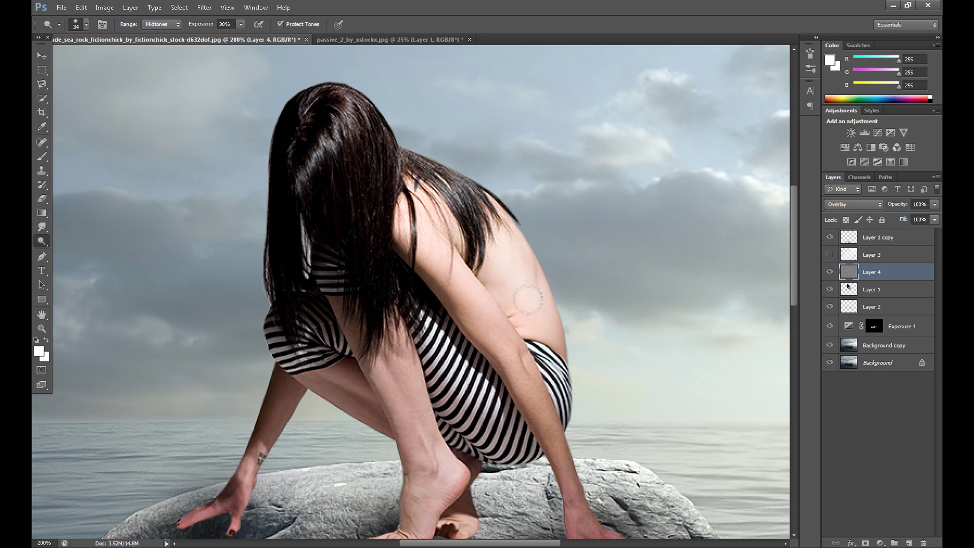
Dodge the highlights on top of the hair with a 24 px brush in Highlights range.
{"action": "left_click", "coordinate": [86, 23]}
{"action": "left_click_drag", "start_coordinate": [62, 59], "coordinate": [60, 59]}
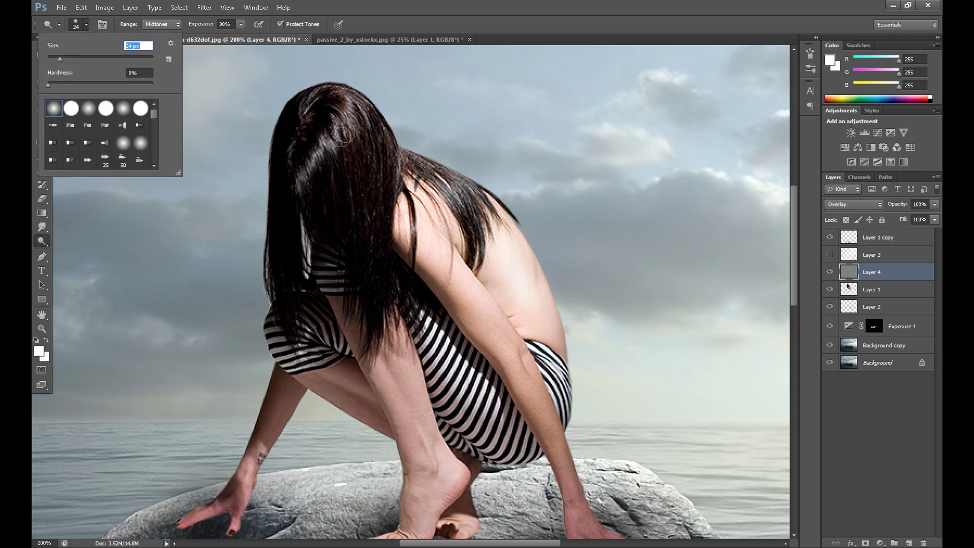
{"action": "key", "text": "Return"}
{"action": "left_click", "coordinate": [161, 24]}
{"action": "left_click", "coordinate": [162, 53]}
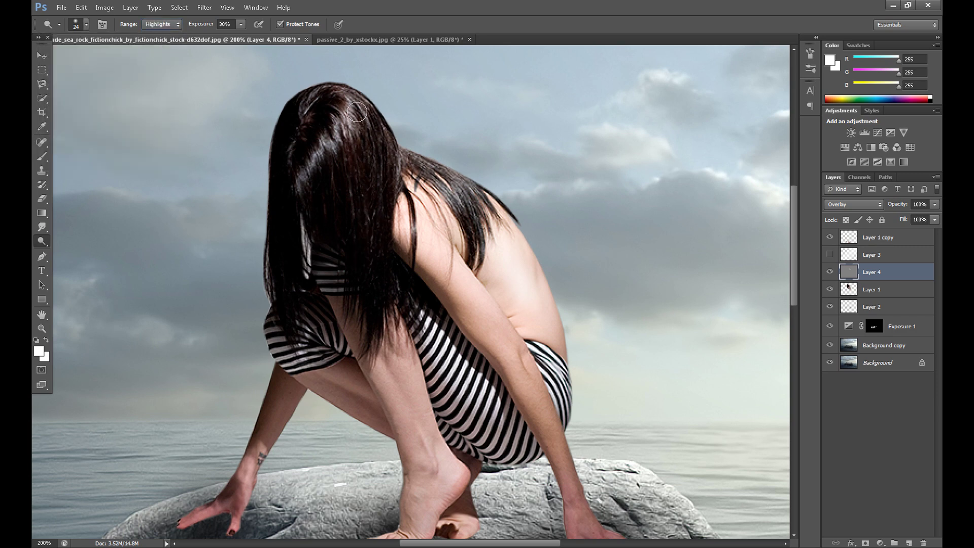
{"action": "mouse_move", "coordinate": [357, 111]}
{"action": "left_mouse_down"}
{"action": "mouse_move", "coordinate": [385, 148]}
{"action": "mouse_move", "coordinate": [371, 118]}
{"action": "mouse_move", "coordinate": [389, 156]}
{"action": "mouse_move", "coordinate": [458, 189]}
{"action": "left_mouse_up"}
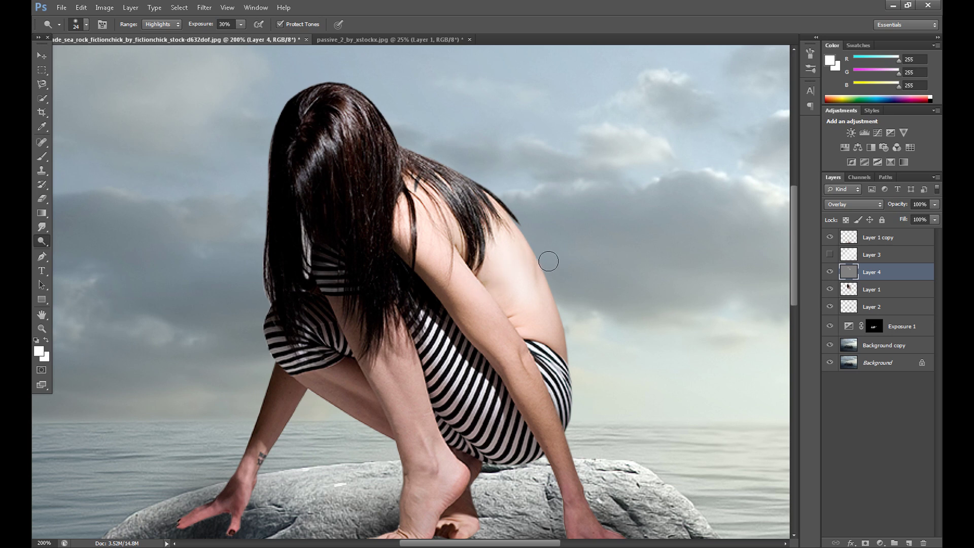
Switch the range back to Midtones and brighten the arm edge beside the striped shorts.
{"action": "left_click", "coordinate": [165, 25]}
{"action": "left_click", "coordinate": [158, 35]}
{"action": "left_click_drag", "start_coordinate": [796, 279], "coordinate": [796, 303]}
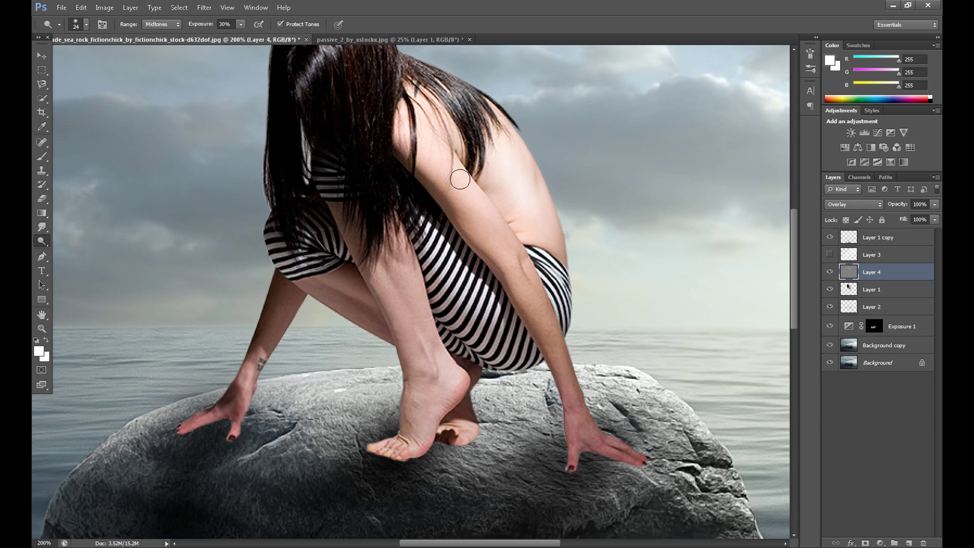
{"action": "mouse_move", "coordinate": [519, 259]}
{"action": "left_mouse_down"}
{"action": "mouse_move", "coordinate": [541, 285]}
{"action": "mouse_move", "coordinate": [563, 349]}
{"action": "left_mouse_up"}
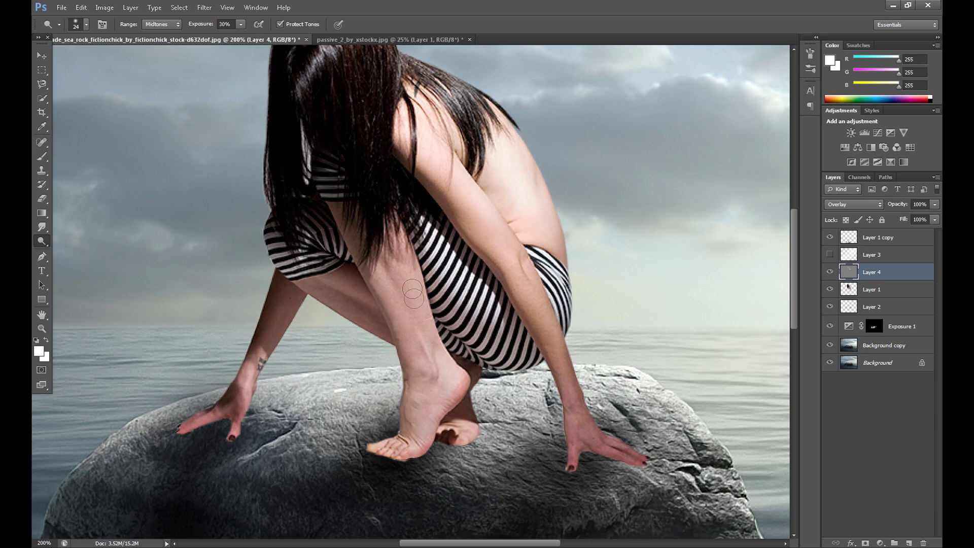
Burn the toes on the rock with a 56 px Burn brush, then show Layer 3's haze again.
{"action": "right_click", "coordinate": [42, 241]}
{"action": "left_click", "coordinate": [75, 249]}
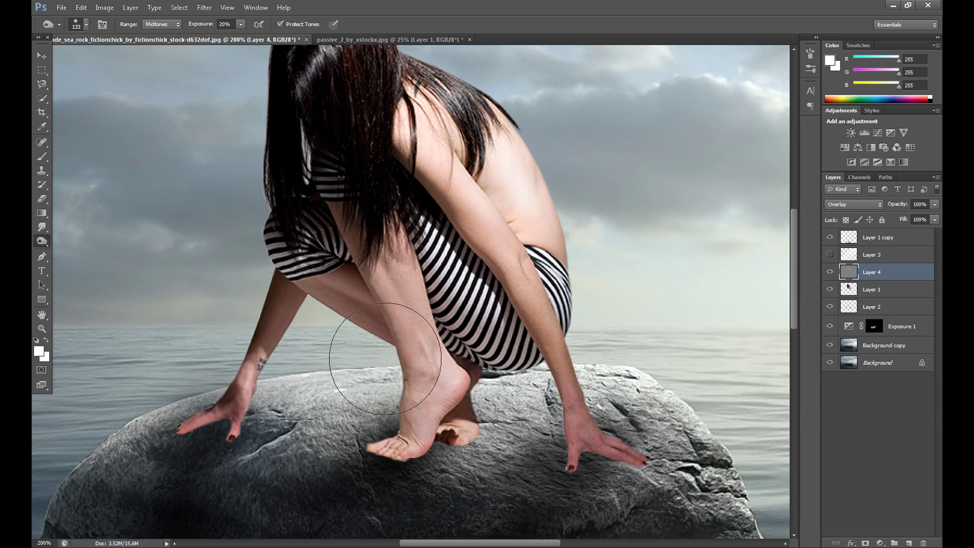
{"action": "left_click", "coordinate": [85, 24]}
{"action": "left_click_drag", "start_coordinate": [86, 57], "coordinate": [98, 59]}
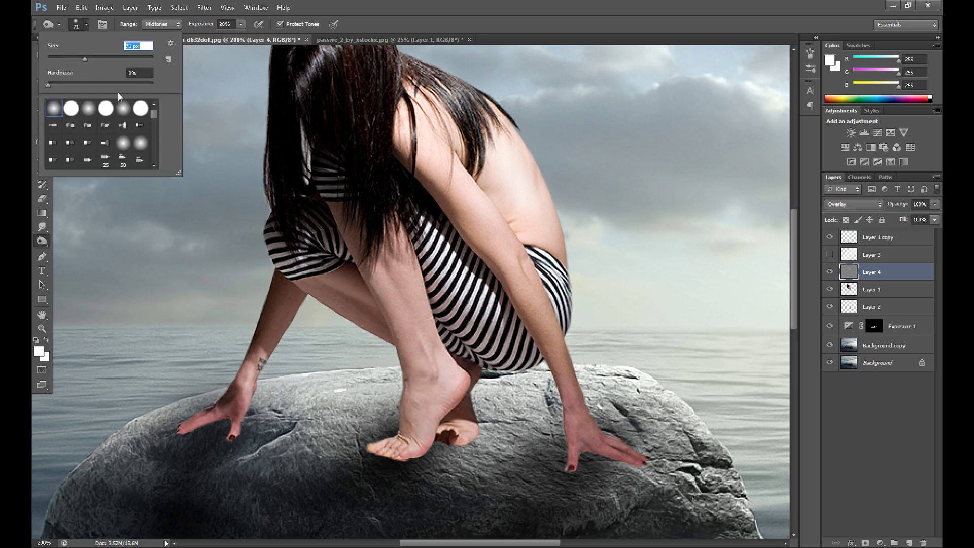
{"action": "type", "text": "56"}
{"action": "key", "text": "Return"}
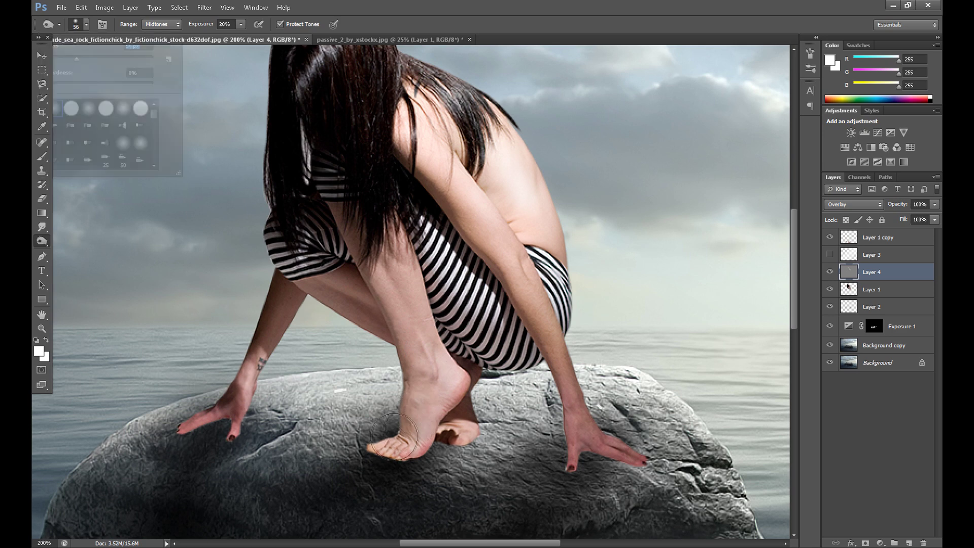
{"action": "mouse_move", "coordinate": [394, 437]}
{"action": "left_mouse_down"}
{"action": "mouse_move", "coordinate": [401, 448]}
{"action": "mouse_move", "coordinate": [410, 443]}
{"action": "left_mouse_up"}
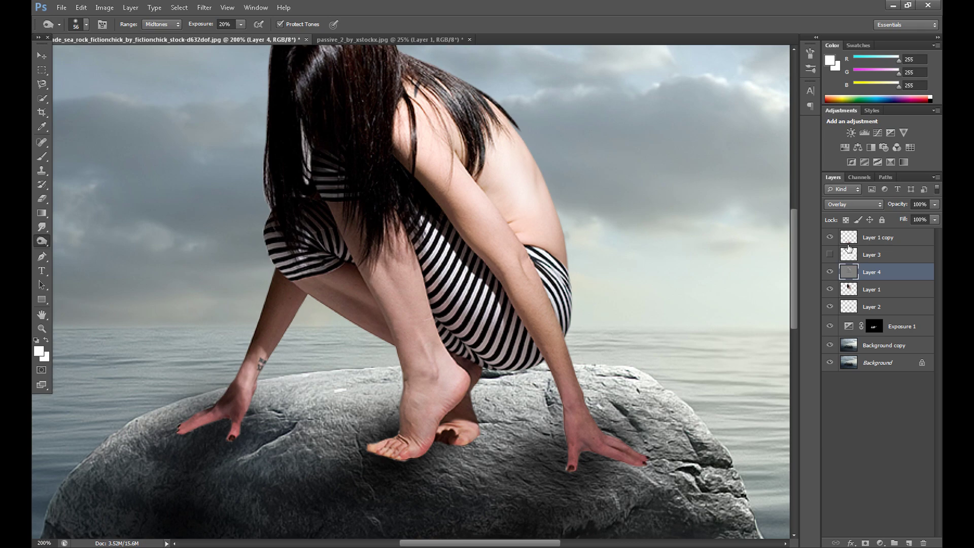
{"action": "left_click_drag", "start_coordinate": [793, 246], "coordinate": [801, 290]}
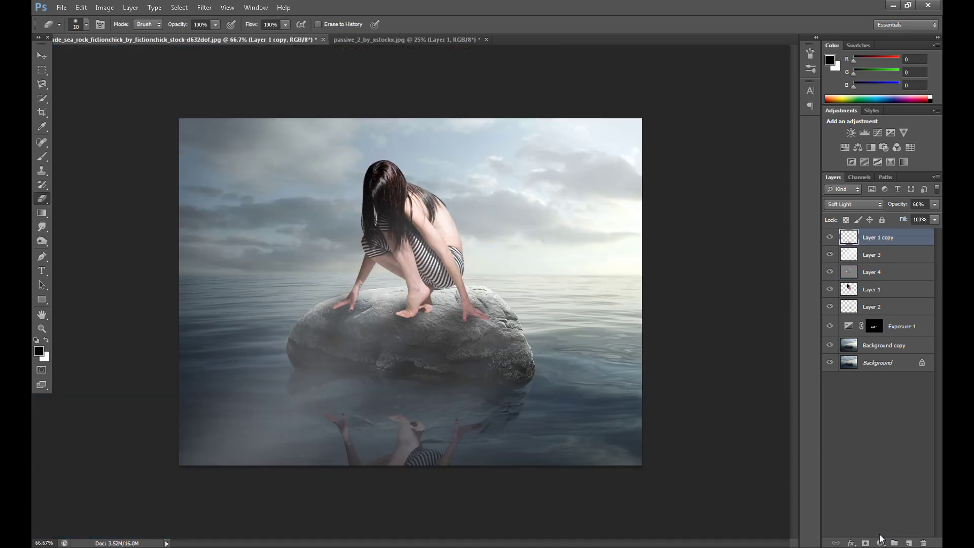
Add a Hue/Saturation 1 adjustment layer with Saturation set to -30.
{"action": "left_click", "coordinate": [881, 543]}
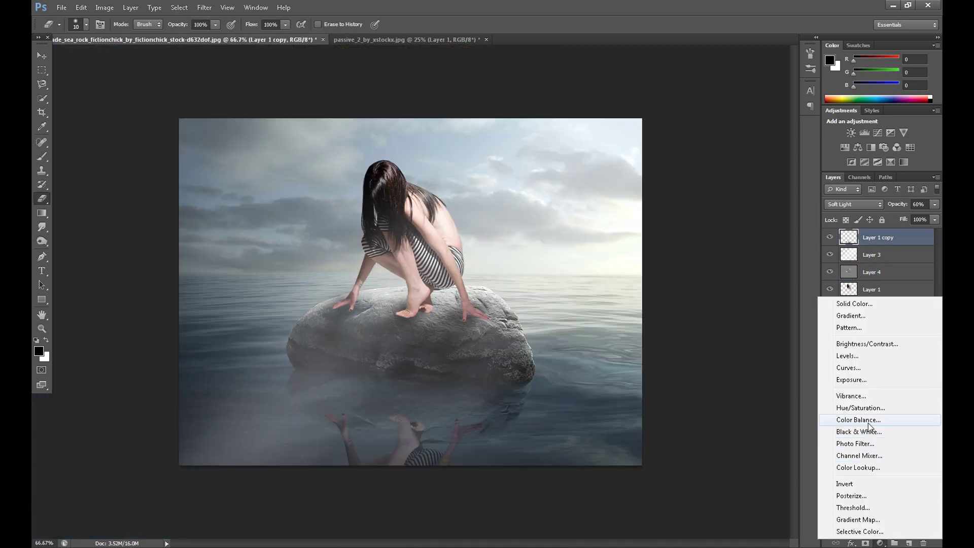
{"action": "left_click", "coordinate": [861, 409]}
{"action": "left_click_drag", "start_coordinate": [591, 179], "coordinate": [572, 179]}
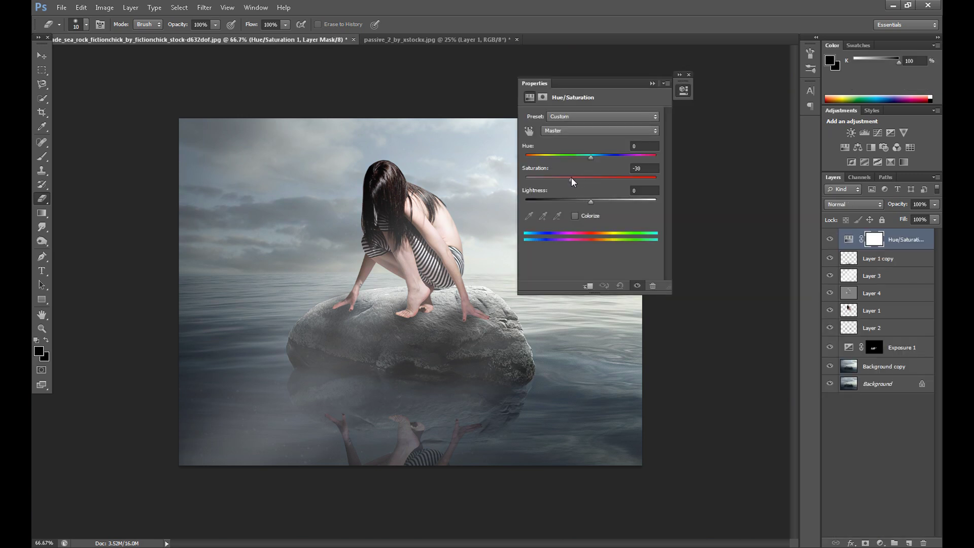
{"action": "left_click", "coordinate": [688, 75]}
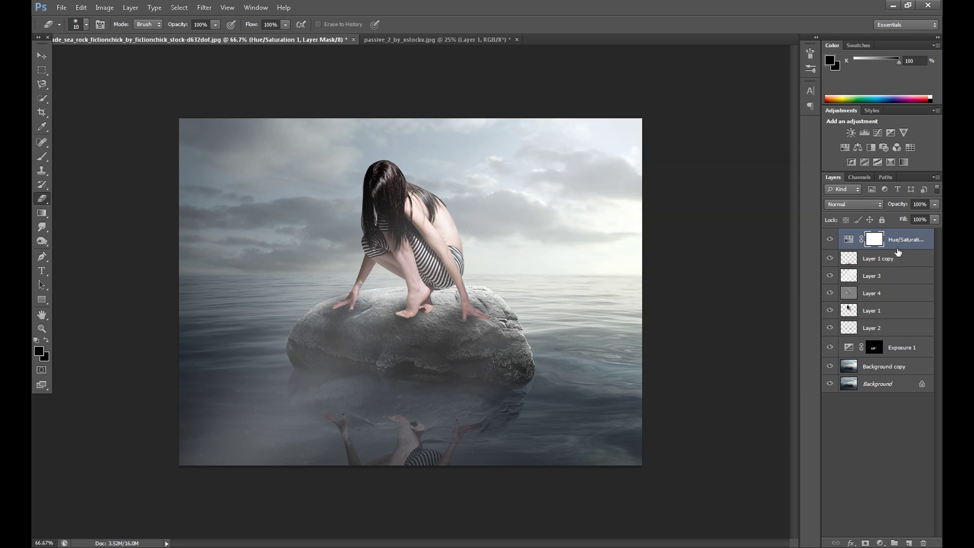
{"action": "left_click", "coordinate": [881, 543]}
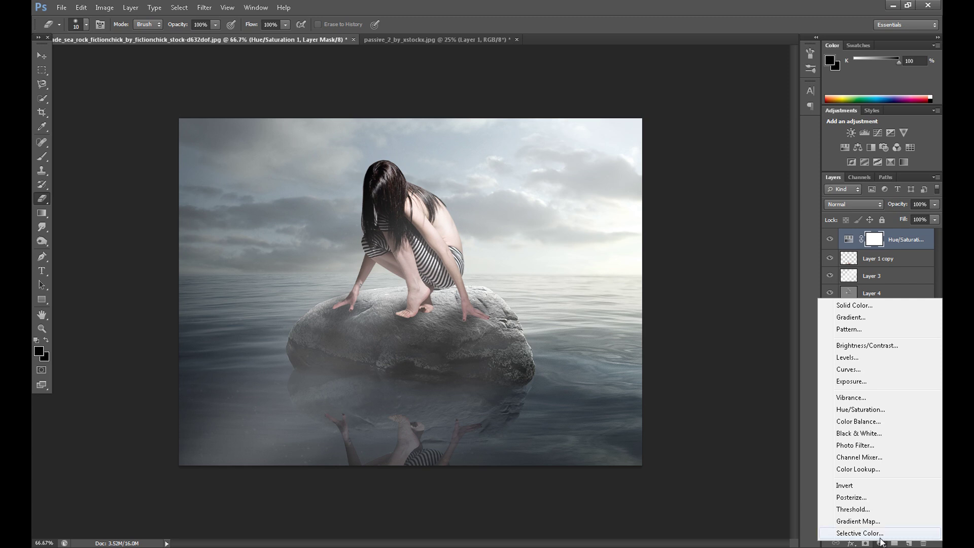
Add a Gradient Map adjustment layer set to Soft Light blending.
{"action": "left_click", "coordinate": [859, 521]}
{"action": "left_click", "coordinate": [849, 205]}
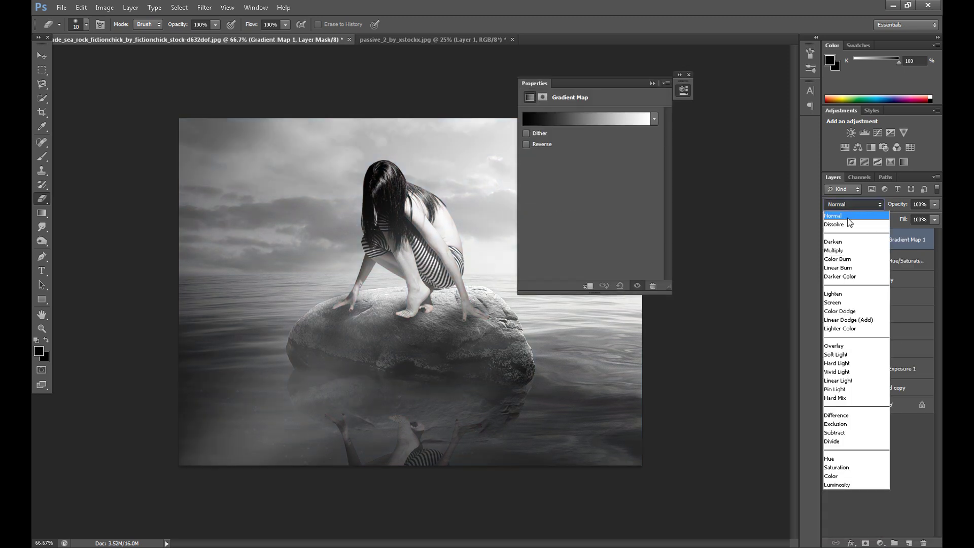
{"action": "left_click", "coordinate": [856, 357]}
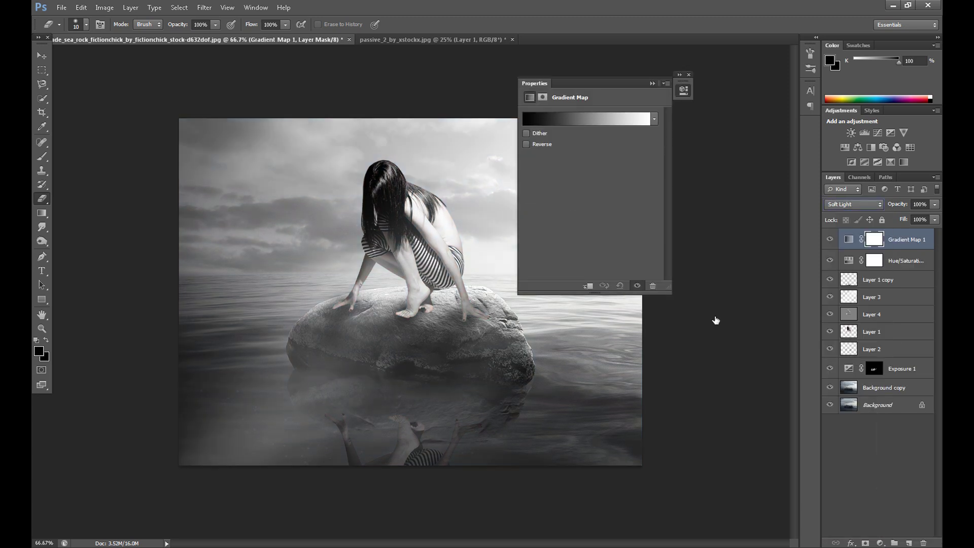
Apply the Violet, Orange gradient preset to the gradient map.
{"action": "left_click", "coordinate": [544, 116]}
{"action": "scroll", "coordinate": [660, 274], "scroll_direction": "down", "scroll_amount": 3}
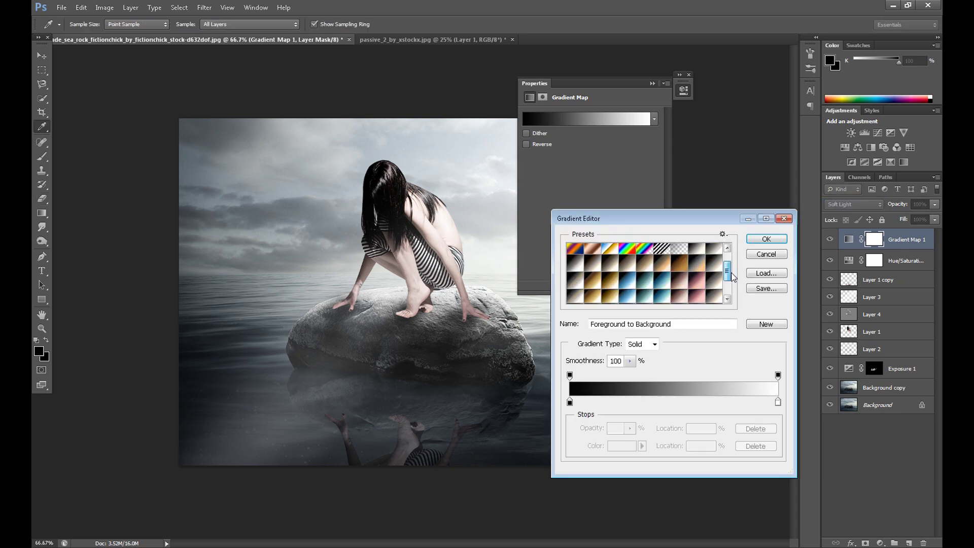
{"action": "left_click", "coordinate": [627, 295]}
{"action": "scroll", "coordinate": [660, 274], "scroll_direction": "down", "scroll_amount": 2}
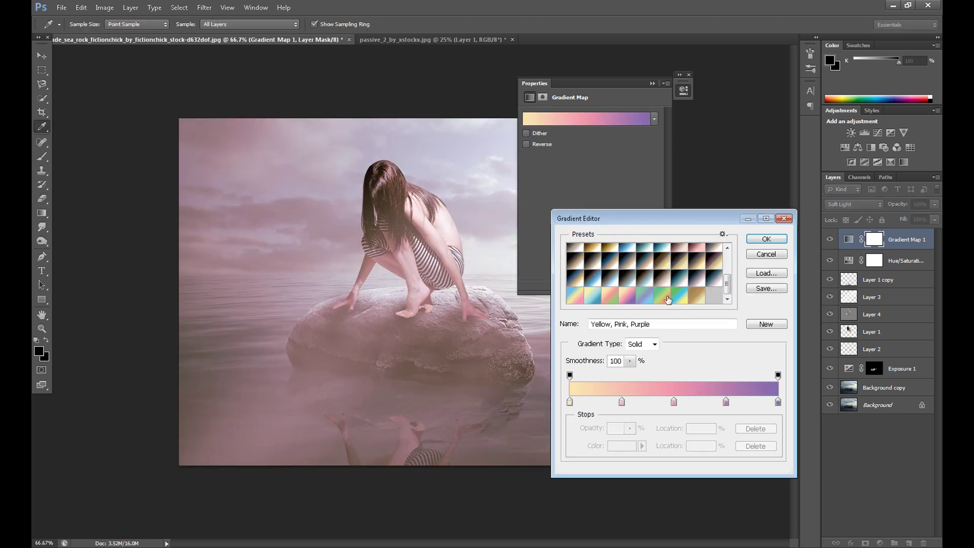
{"action": "left_click", "coordinate": [666, 298]}
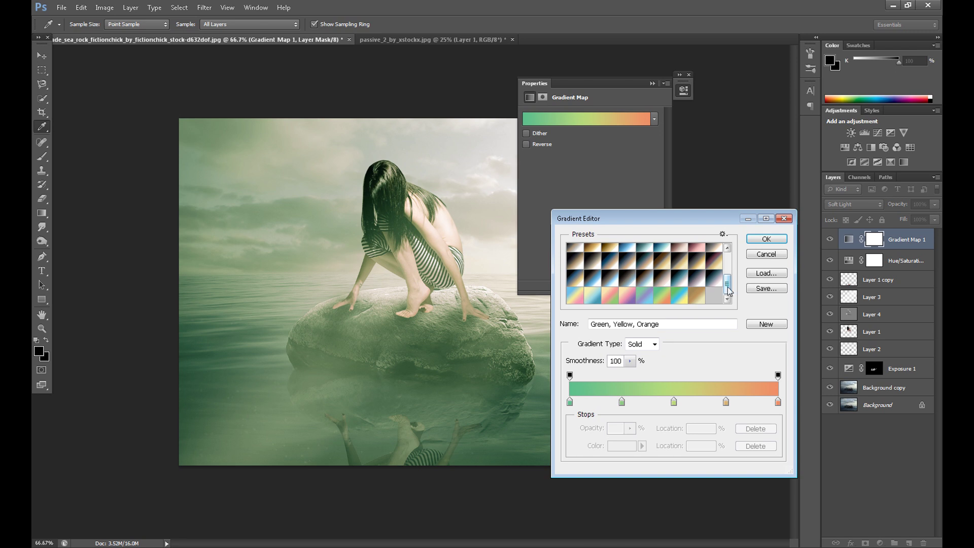
{"action": "left_click_drag", "start_coordinate": [728, 288], "coordinate": [729, 254]}
{"action": "left_click", "coordinate": [646, 252]}
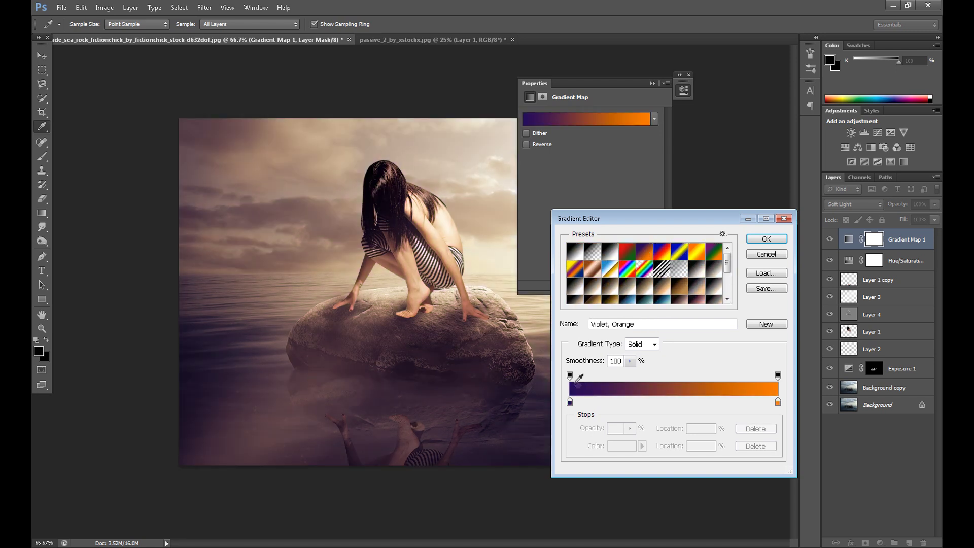
Recolour the gradient's left stop to a light muted green.
{"action": "left_click", "coordinate": [570, 402]}
{"action": "left_click", "coordinate": [616, 446]}
{"action": "left_click_drag", "start_coordinate": [600, 340], "coordinate": [600, 333]}
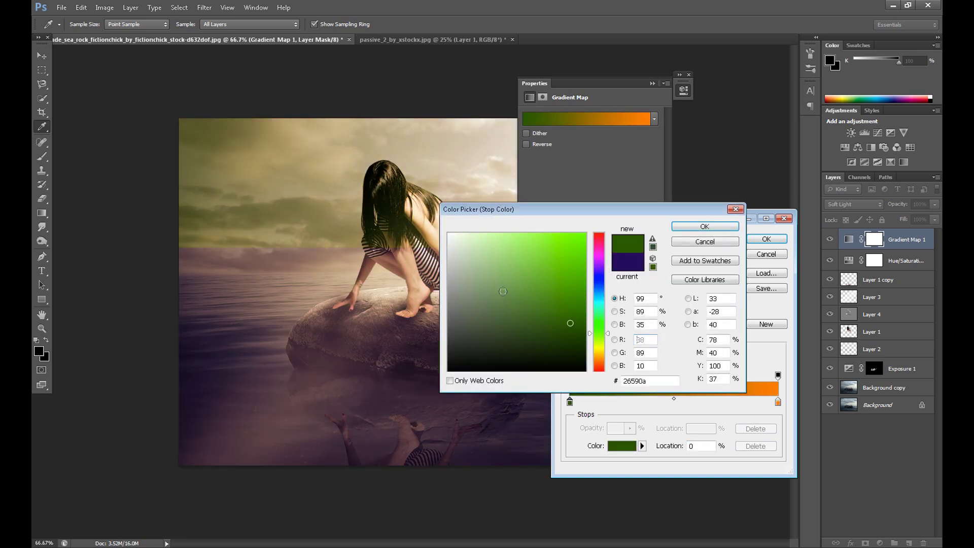
{"action": "left_click", "coordinate": [503, 293]}
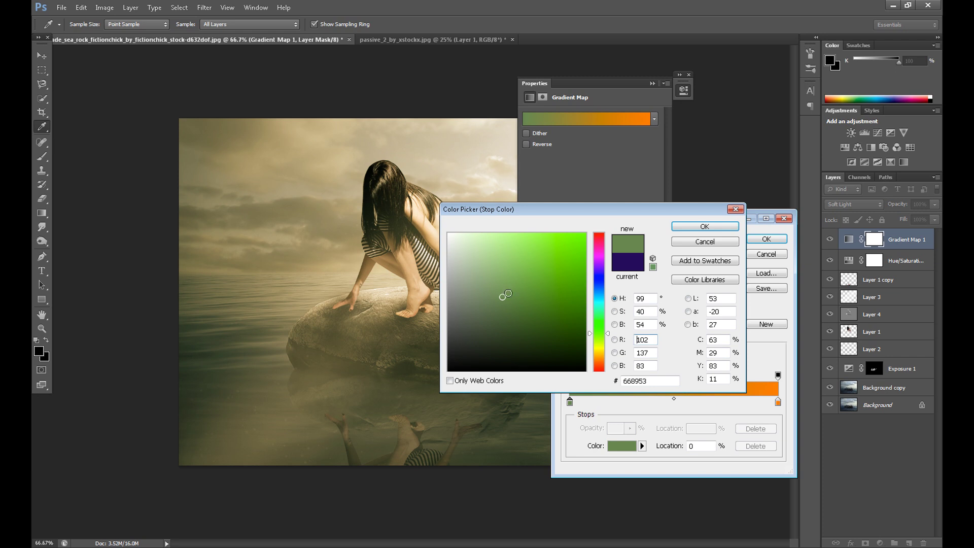
{"action": "mouse_move", "coordinate": [503, 296]}
{"action": "left_mouse_down"}
{"action": "mouse_move", "coordinate": [531, 304]}
{"action": "mouse_move", "coordinate": [507, 266]}
{"action": "left_mouse_up"}
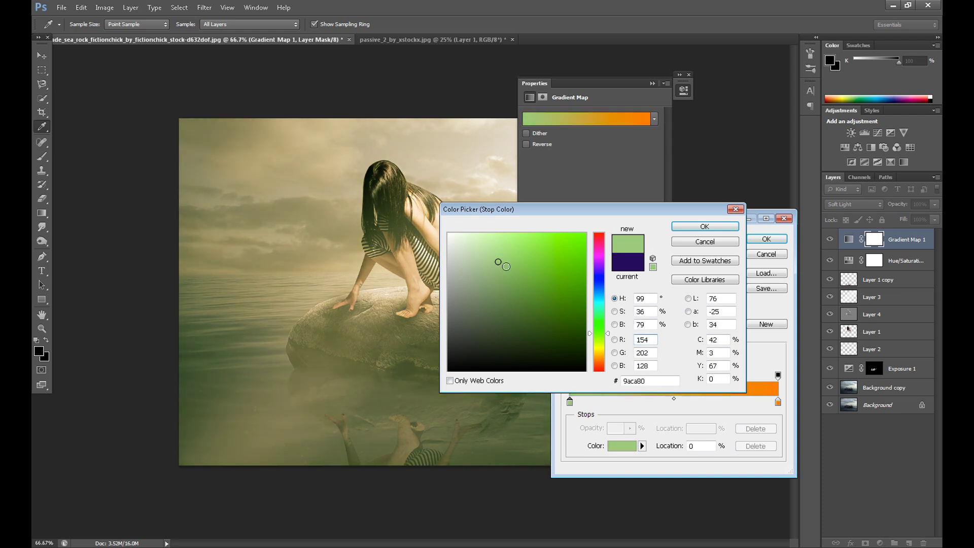
{"action": "left_click", "coordinate": [705, 226]}
Recolour the gradient's right stop from orange to a soft yellow.
{"action": "left_click", "coordinate": [778, 402]}
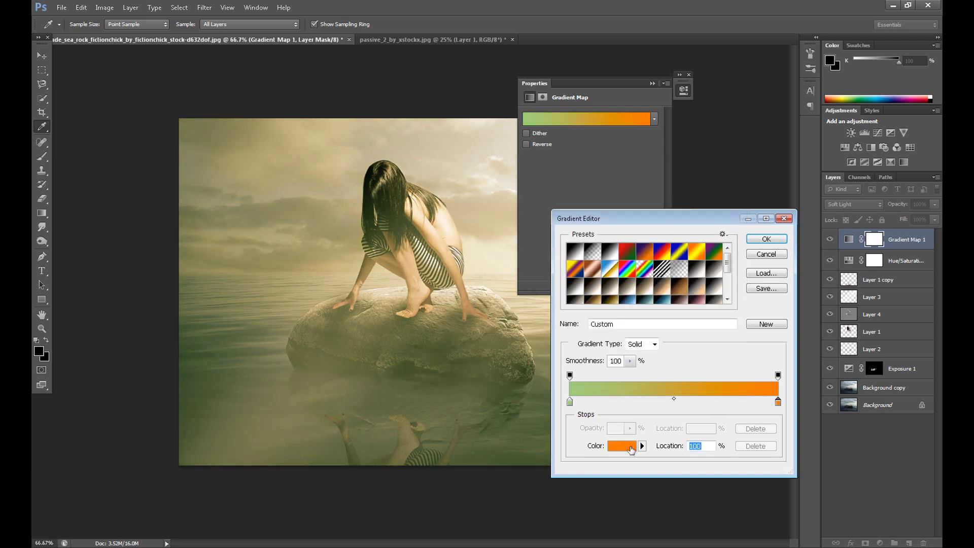
{"action": "left_click", "coordinate": [622, 446]}
{"action": "mouse_move", "coordinate": [601, 359]}
{"action": "left_mouse_down"}
{"action": "mouse_move", "coordinate": [602, 346]}
{"action": "mouse_move", "coordinate": [599, 365]}
{"action": "left_mouse_up"}
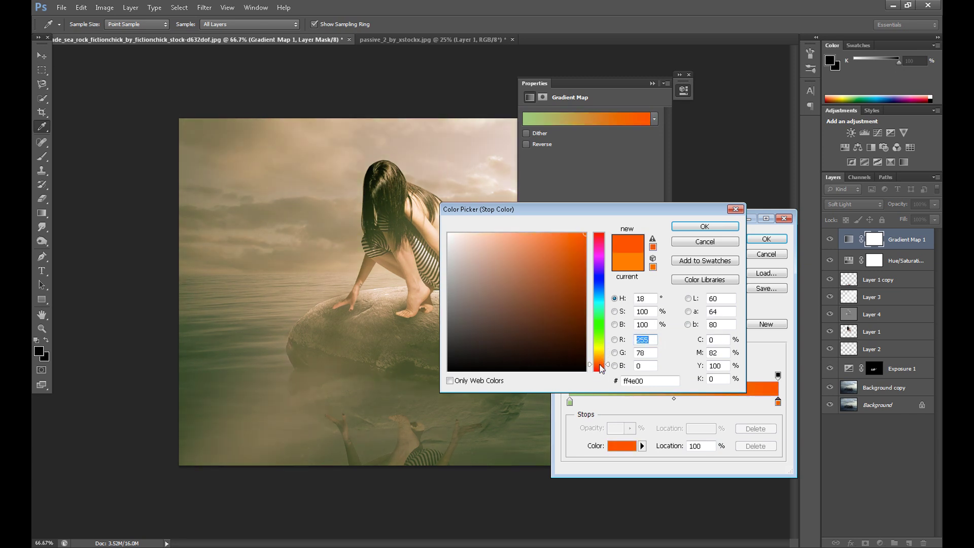
{"action": "left_click", "coordinate": [498, 257]}
{"action": "left_click_drag", "start_coordinate": [497, 256], "coordinate": [525, 242]}
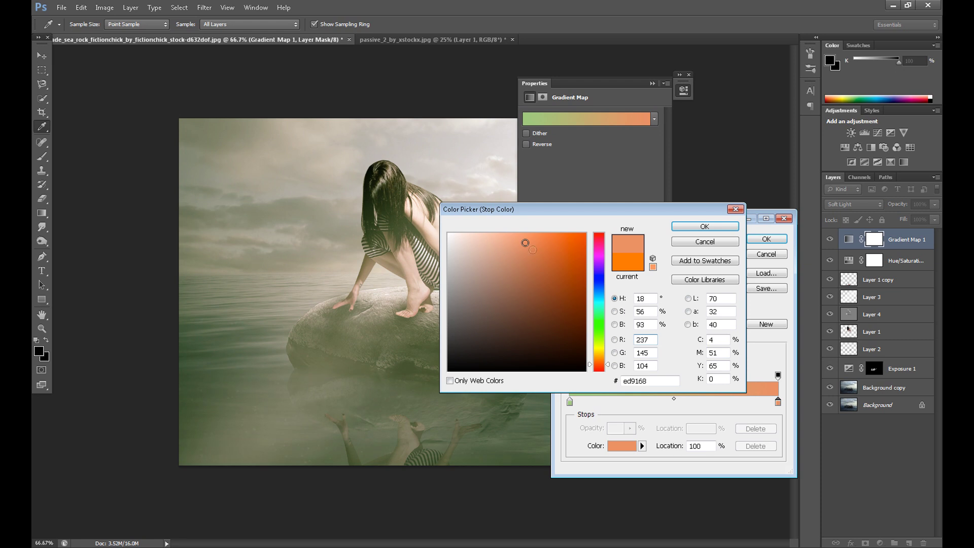
{"action": "mouse_move", "coordinate": [600, 276]}
{"action": "left_mouse_down"}
{"action": "mouse_move", "coordinate": [601, 251]}
{"action": "mouse_move", "coordinate": [602, 353]}
{"action": "left_mouse_up"}
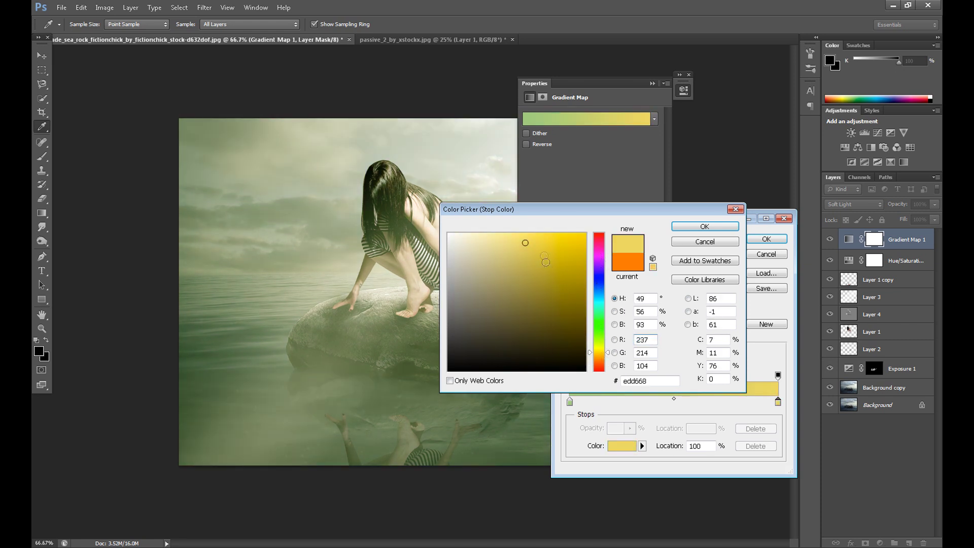
{"action": "left_click_drag", "start_coordinate": [546, 262], "coordinate": [542, 250]}
{"action": "key", "text": "Return"}
{"action": "key", "text": "Return"}
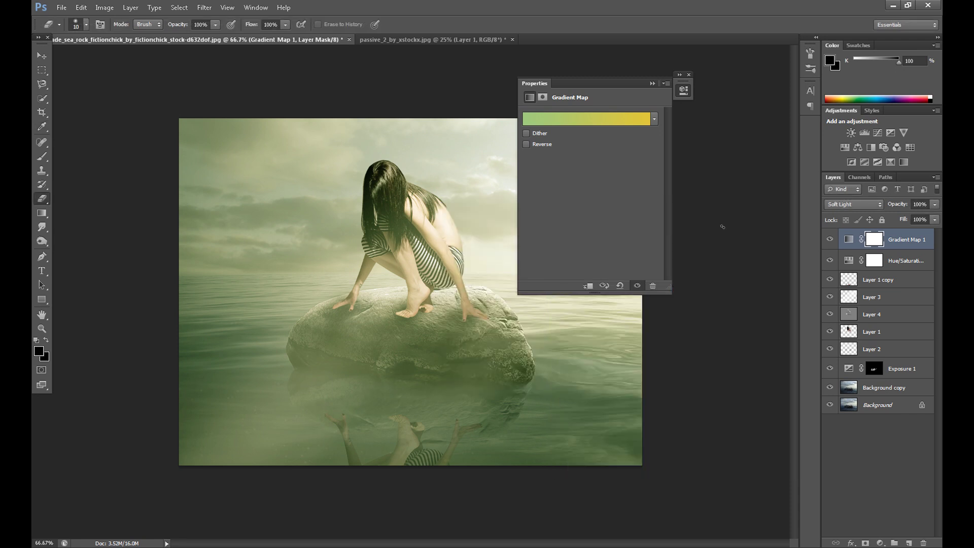
Add a Photo Filter layer with orange ffa200 colour at 30% density.
{"action": "key", "text": "e"}
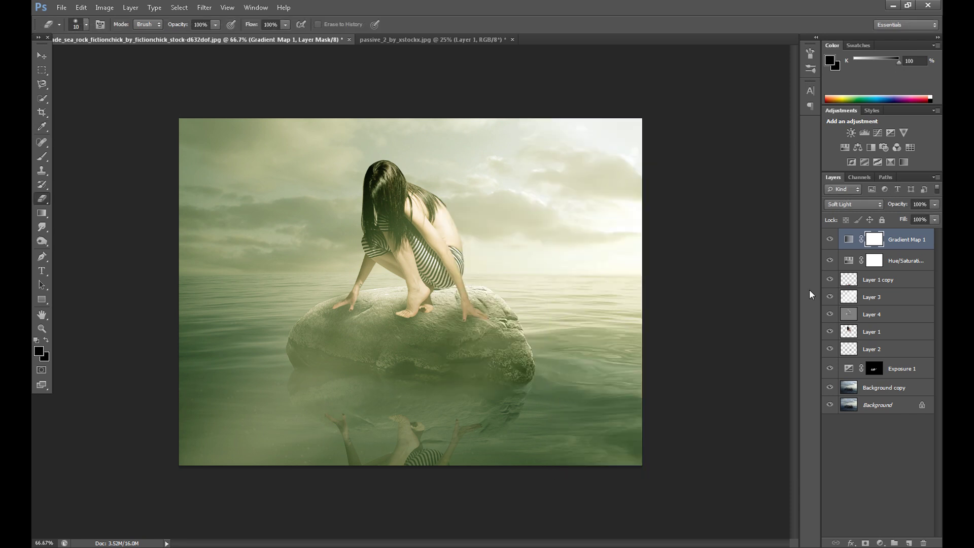
{"action": "left_click", "coordinate": [881, 542]}
{"action": "left_click", "coordinate": [855, 447]}
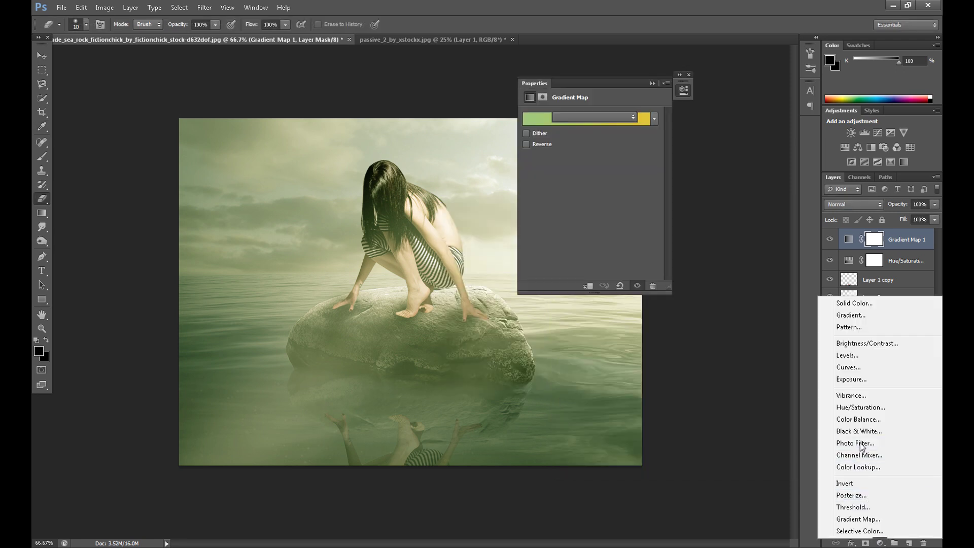
{"action": "left_click", "coordinate": [560, 134]}
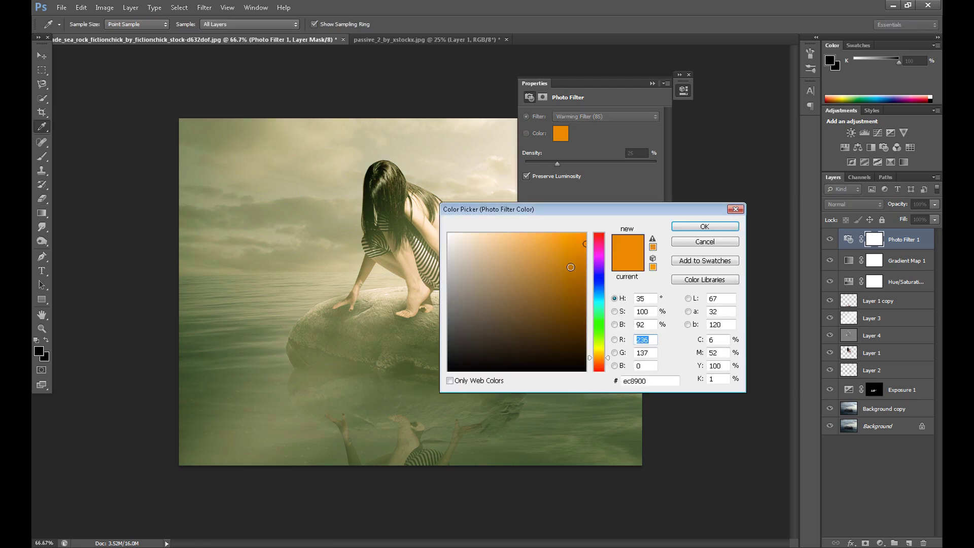
{"action": "left_click", "coordinate": [600, 346]}
{"action": "left_click_drag", "start_coordinate": [558, 281], "coordinate": [589, 218]}
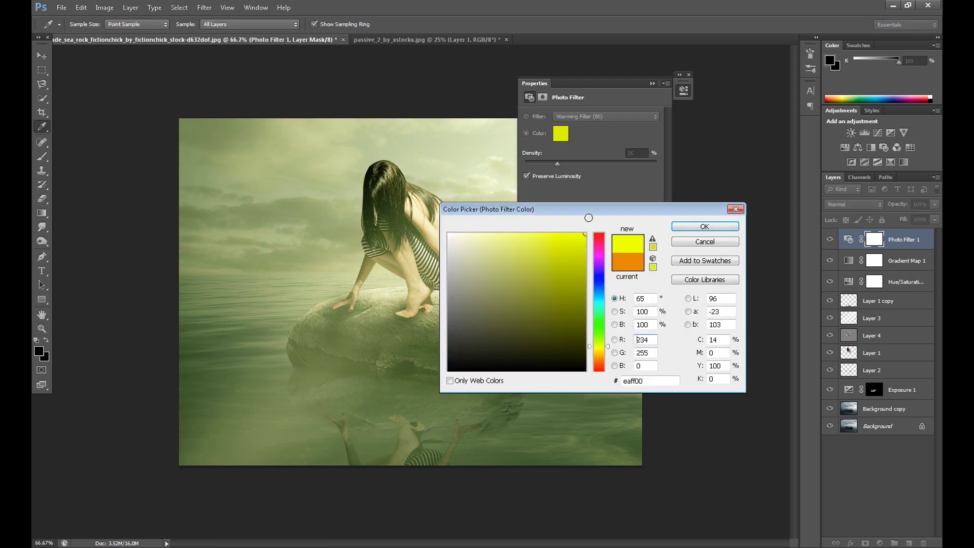
{"action": "left_click", "coordinate": [601, 357]}
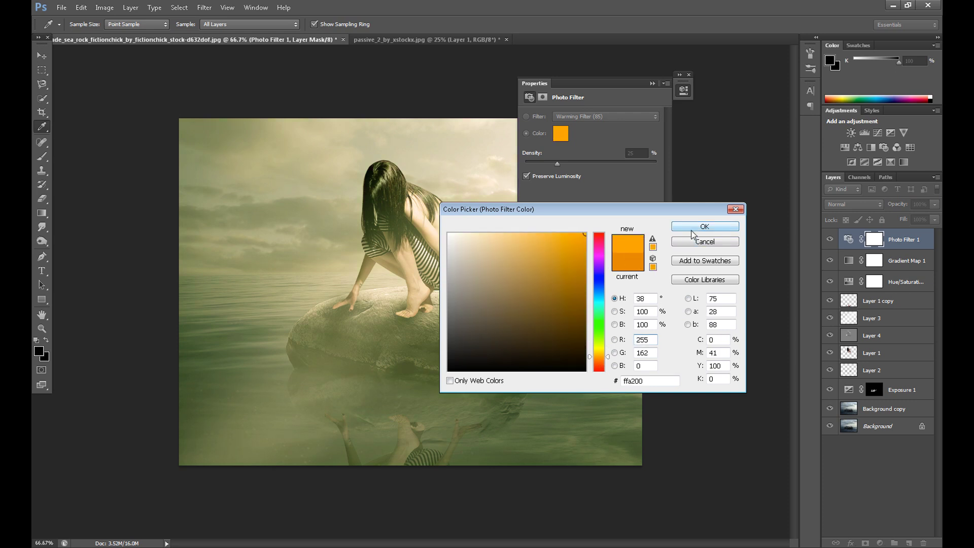
{"action": "left_click", "coordinate": [703, 226]}
{"action": "key", "text": "e"}
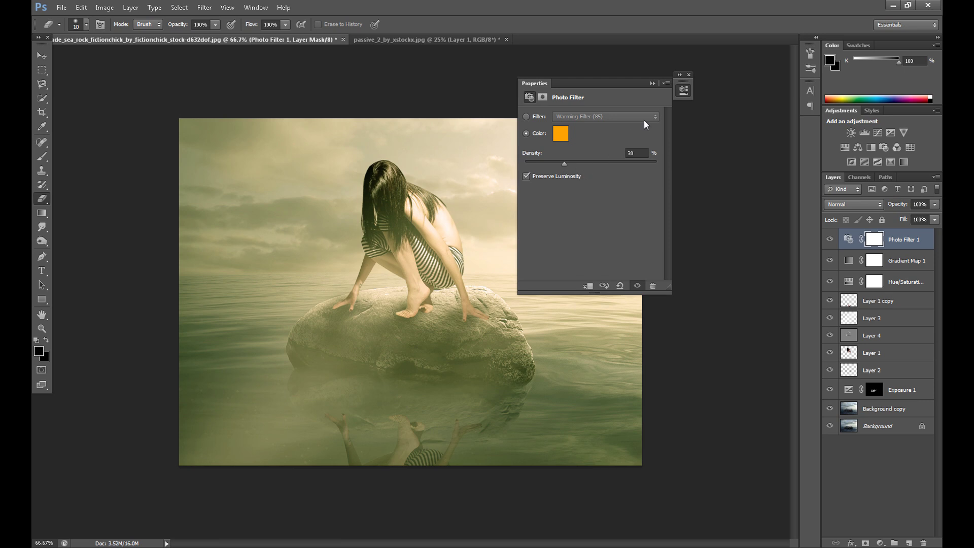
{"action": "left_click", "coordinate": [679, 75]}
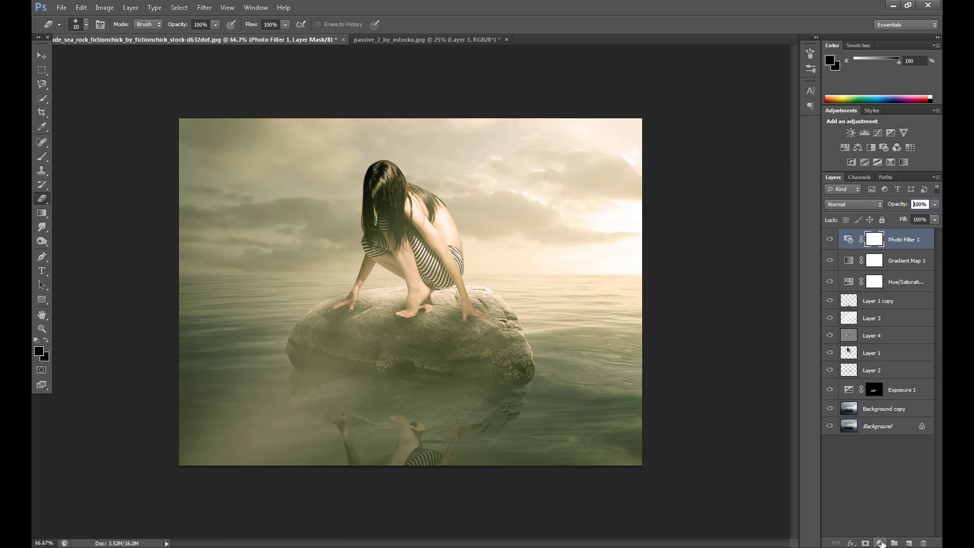
Add a Curves layer with an RGB S-curve: darker shadows, brighter highlights.
{"action": "left_click", "coordinate": [880, 543]}
{"action": "left_click", "coordinate": [872, 369]}
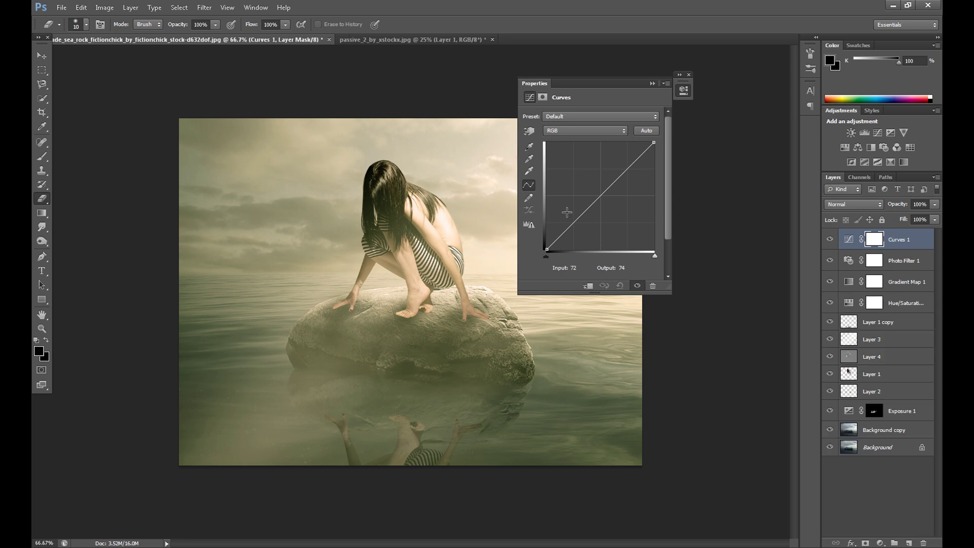
{"action": "left_click_drag", "start_coordinate": [570, 226], "coordinate": [572, 230]}
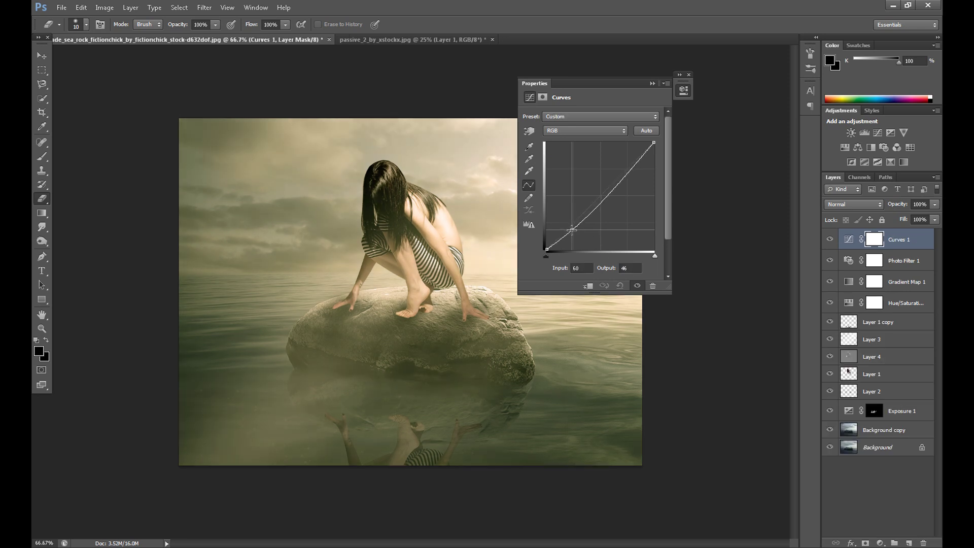
{"action": "left_click", "coordinate": [613, 186]}
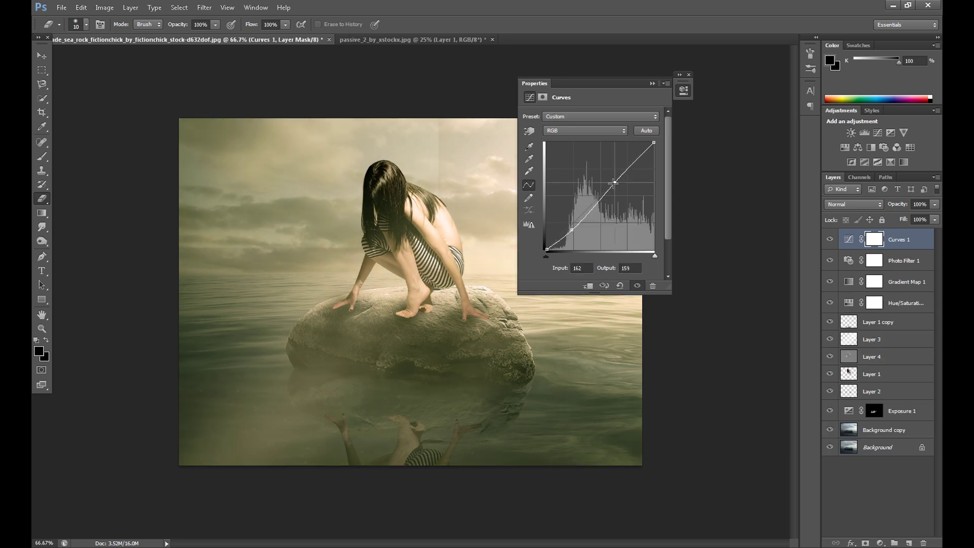
{"action": "left_click", "coordinate": [572, 231]}
Lift the Blue curve's black point and midtones, keeping the Green curve neutral.
{"action": "left_click", "coordinate": [585, 131]}
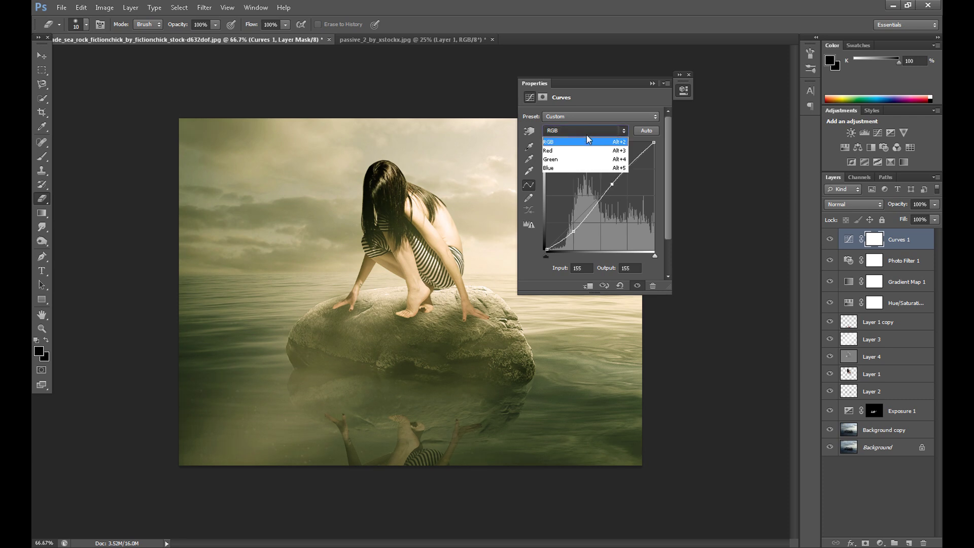
{"action": "left_click", "coordinate": [584, 167]}
{"action": "left_click_drag", "start_coordinate": [546, 250], "coordinate": [530, 224]}
{"action": "mouse_move", "coordinate": [589, 198]}
{"action": "left_mouse_down"}
{"action": "mouse_move", "coordinate": [598, 194]}
{"action": "mouse_move", "coordinate": [593, 208]}
{"action": "left_mouse_up"}
{"action": "key", "text": "alt+4"}
{"action": "left_click_drag", "start_coordinate": [547, 238], "coordinate": [542, 262]}
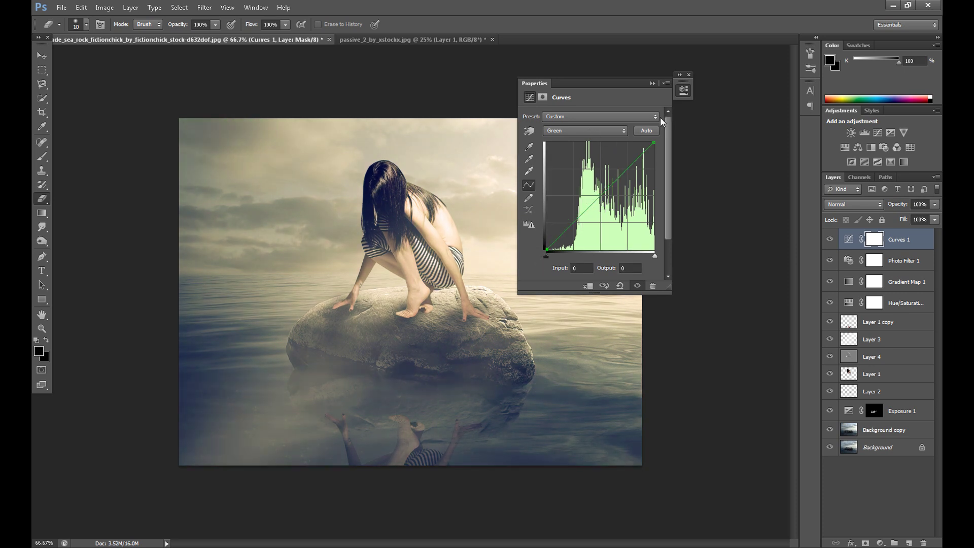
{"action": "left_click", "coordinate": [689, 75]}
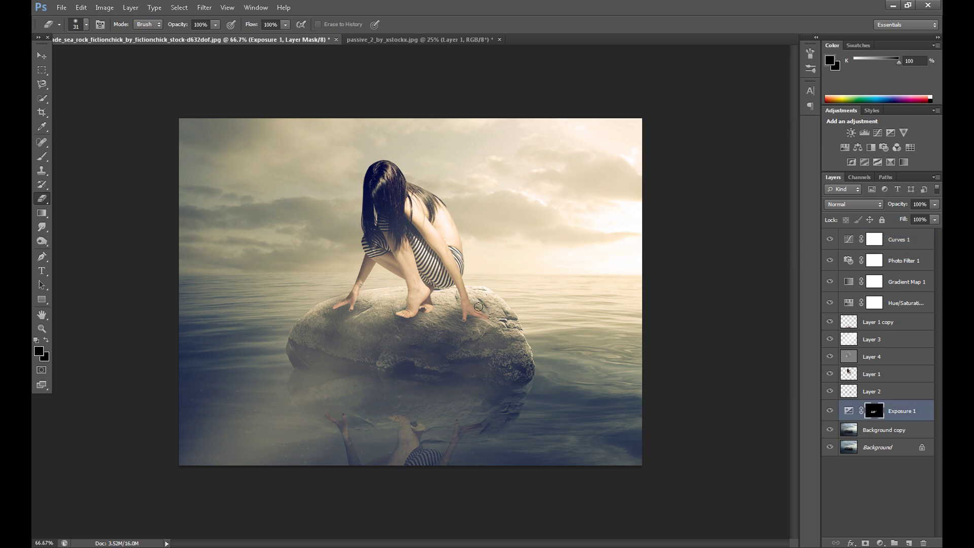
{"action": "left_click", "coordinate": [888, 410]}
{"action": "left_click", "coordinate": [847, 395]}
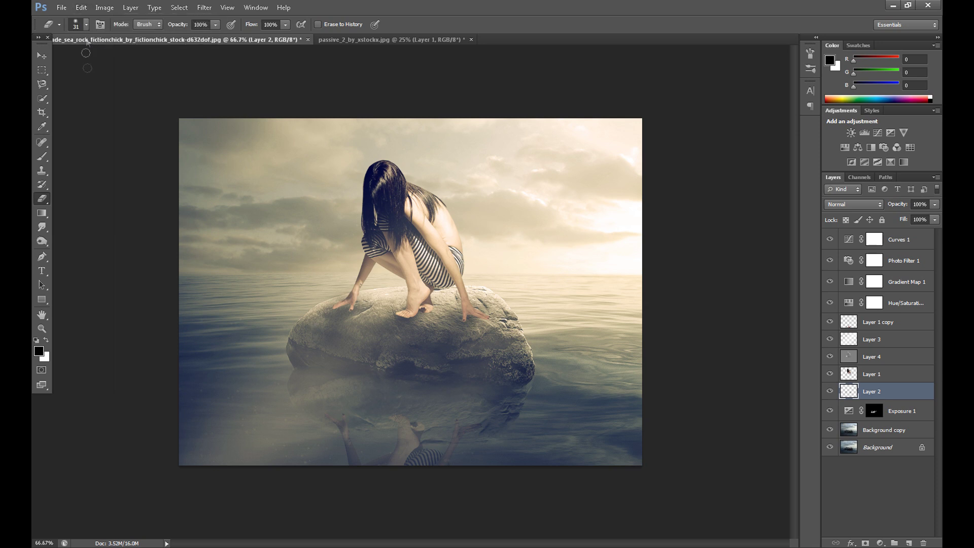
{"action": "left_click_drag", "start_coordinate": [213, 33], "coordinate": [183, 44]}
{"action": "left_click", "coordinate": [41, 56]}
{"action": "left_click", "coordinate": [912, 244]}
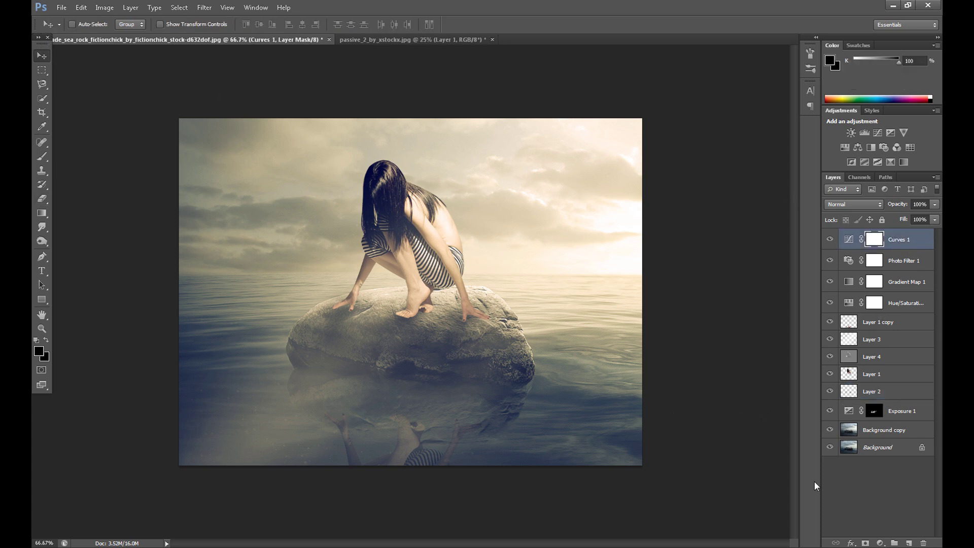